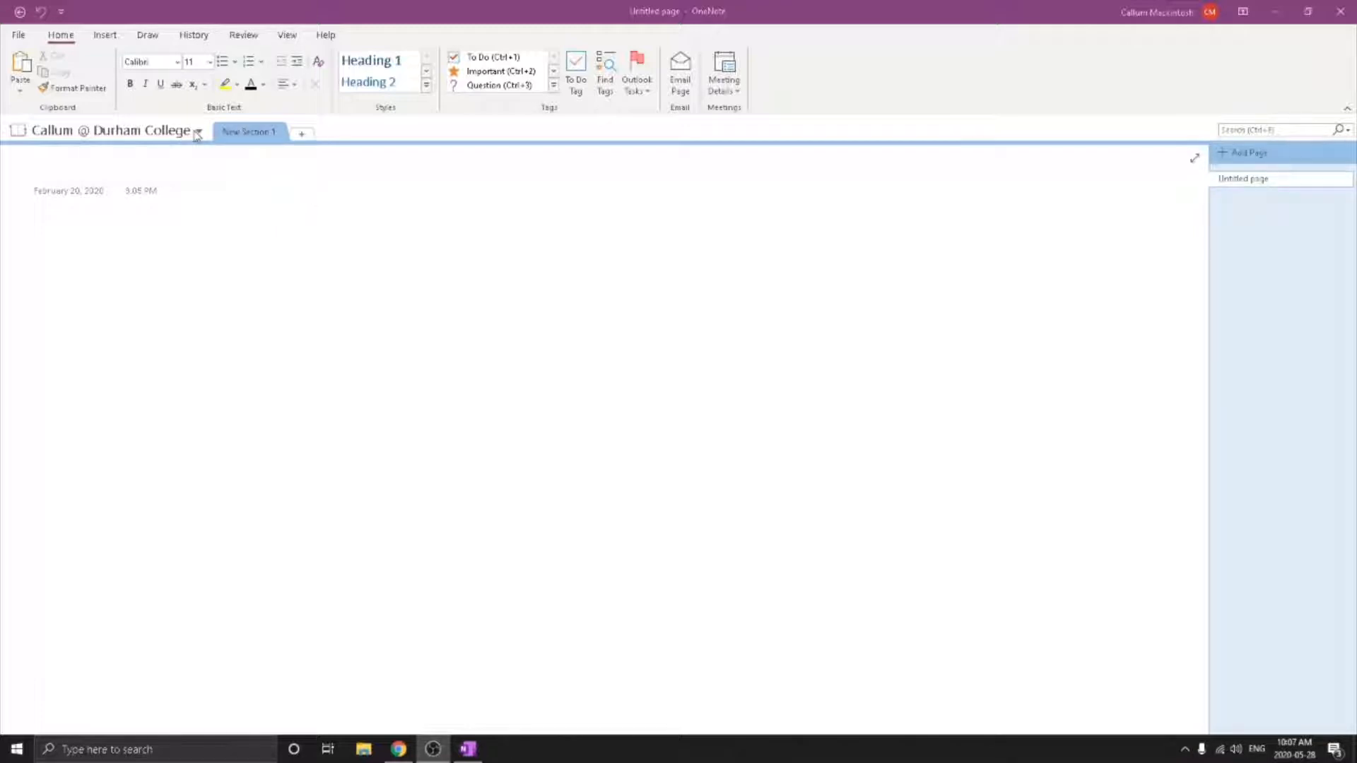
left_click(197, 133)
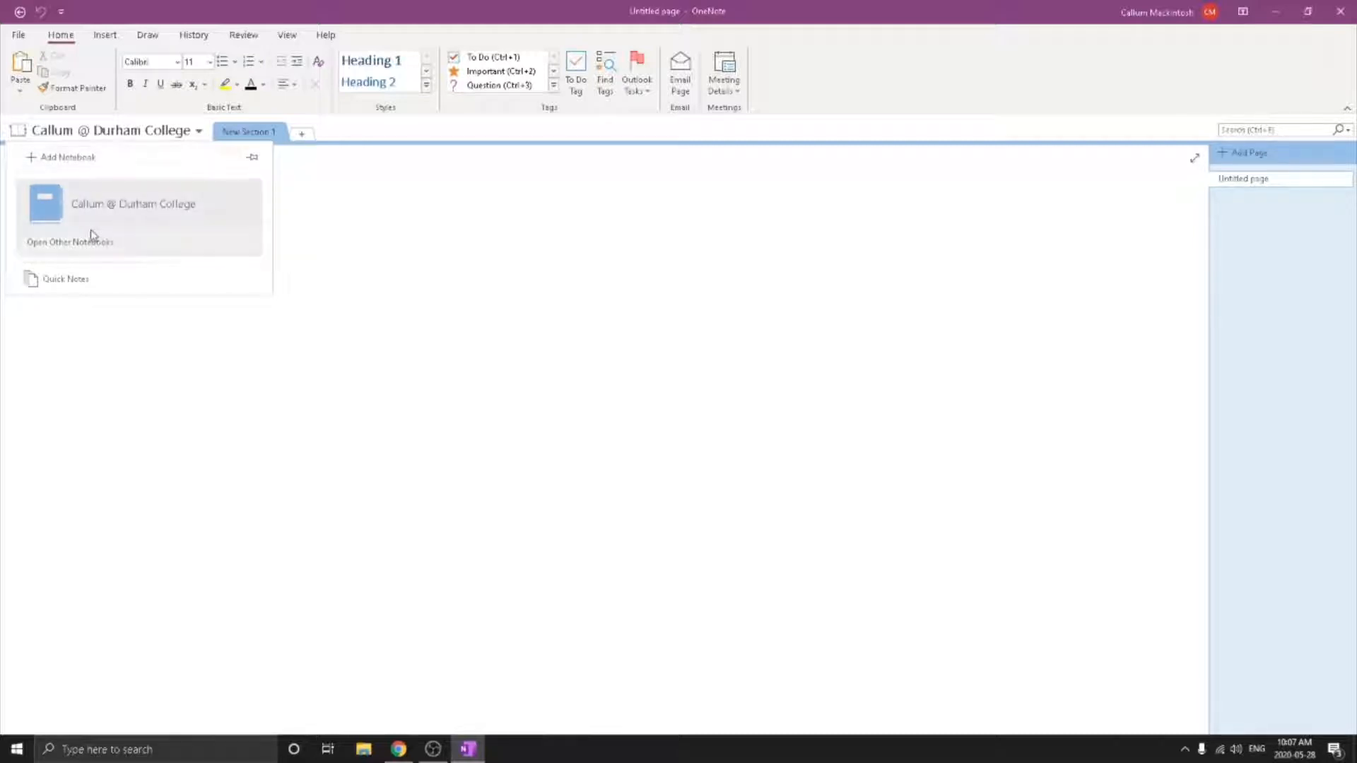
left_click(197, 132)
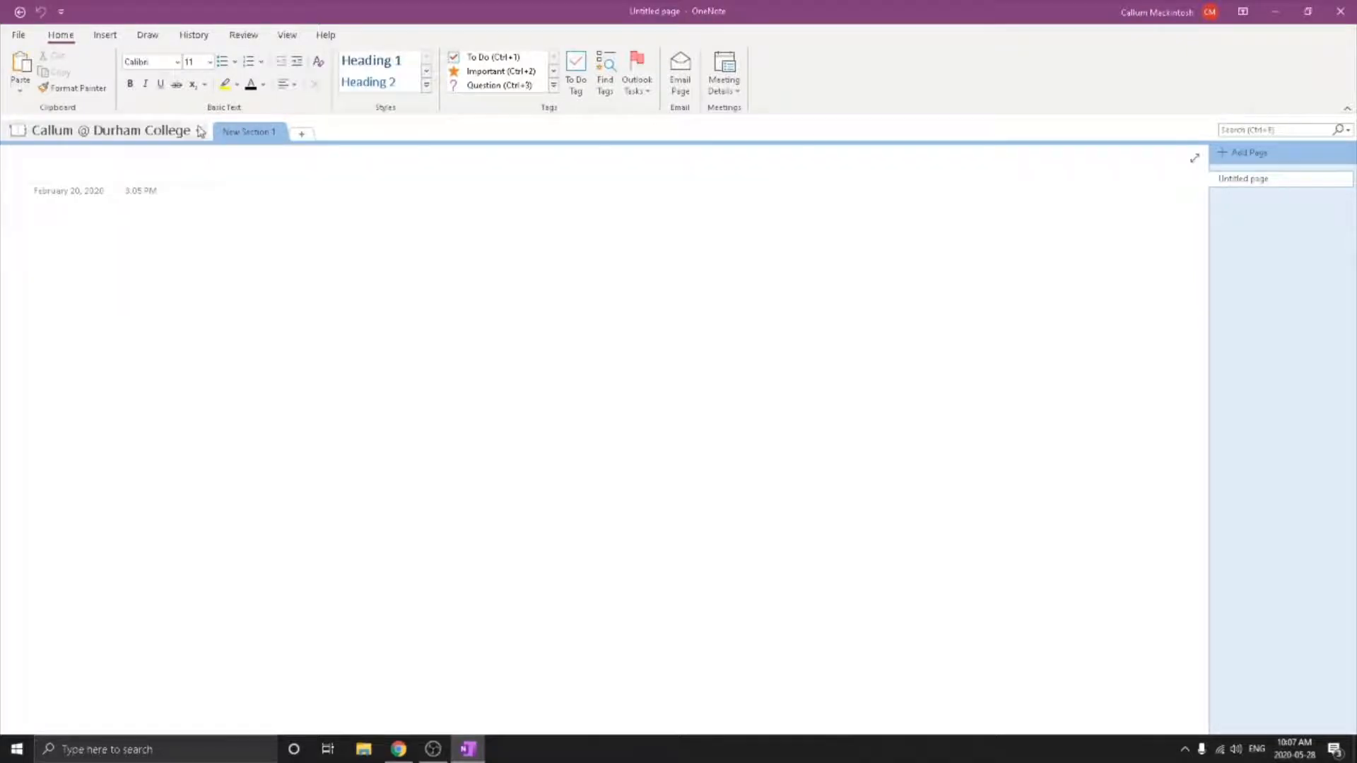
Add two new sections to the current notebook, keeping their default names.
left_click(304, 137)
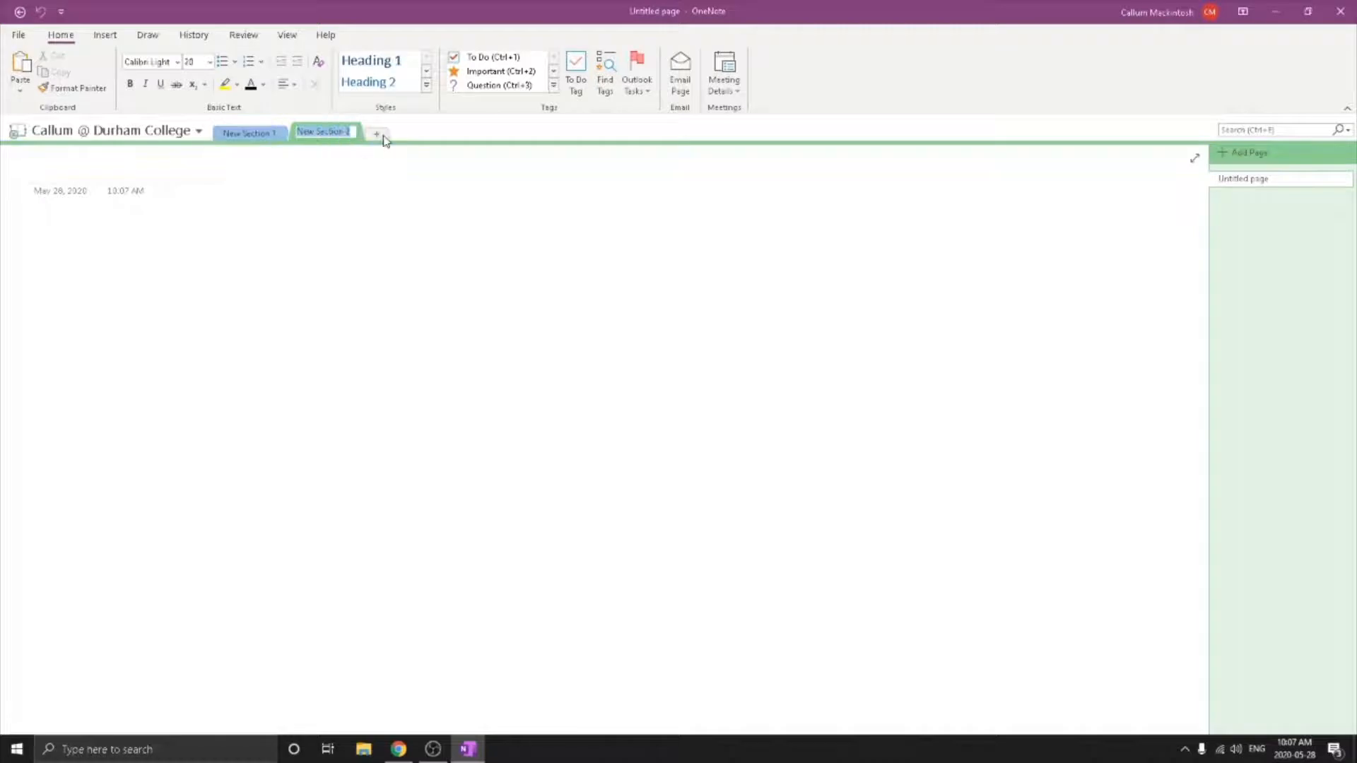
left_click(382, 135)
Switch back and forth among the notebook's three sections to view their pages, ending on New Section 1.
left_click(316, 136)
left_click(248, 137)
left_click(321, 134)
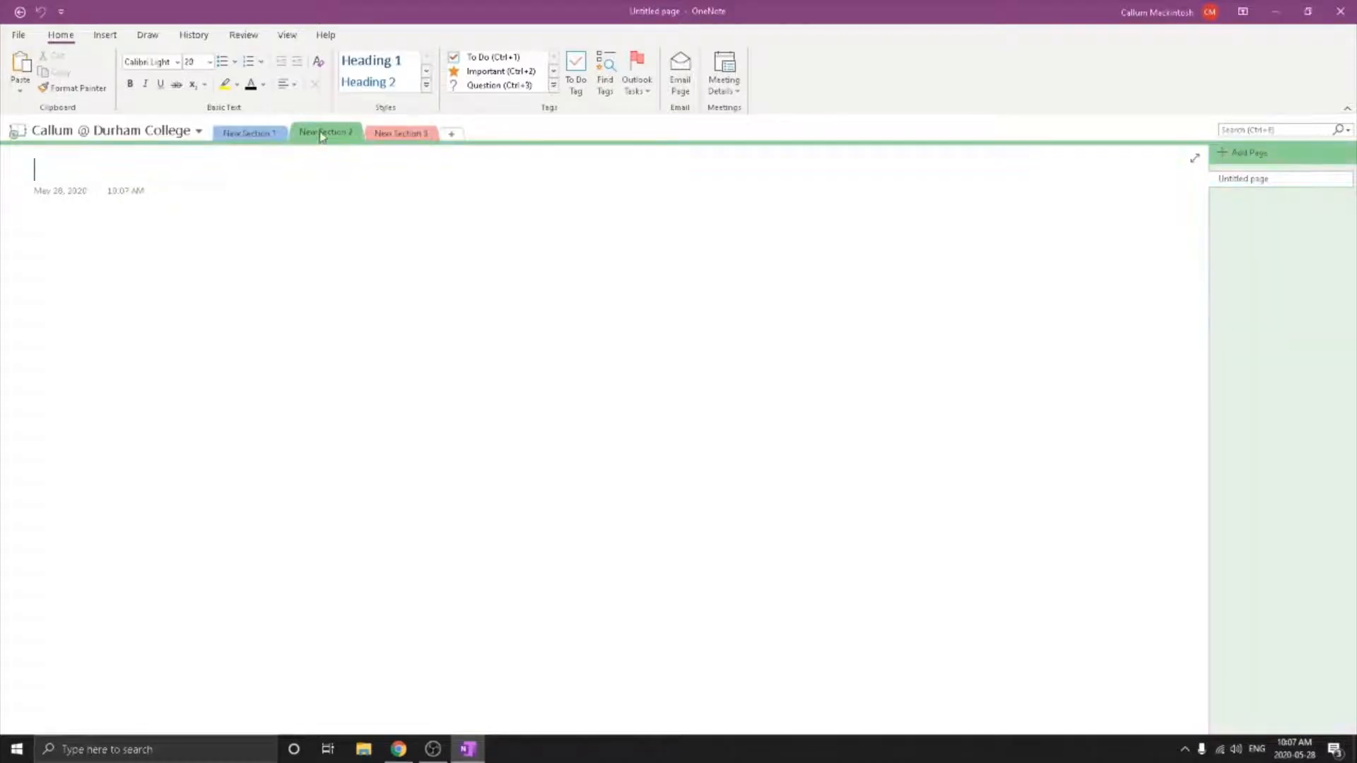
left_click(385, 132)
left_click(301, 138)
left_click(253, 137)
left_click(329, 136)
left_click(399, 134)
left_click(316, 136)
left_click(248, 138)
left_click(318, 137)
left_click(255, 138)
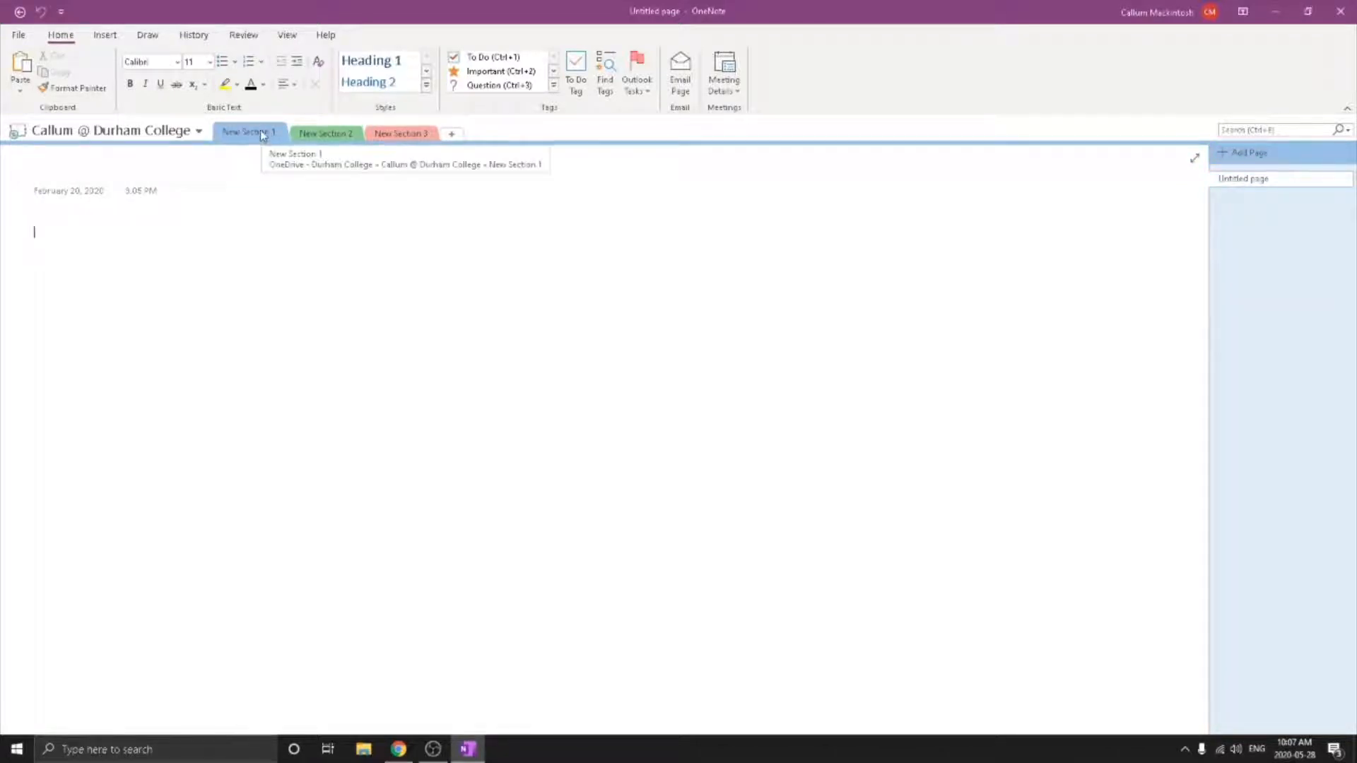
Add three new pages to New Section 1 and title the section's first page "Example 1".
left_click(1260, 157)
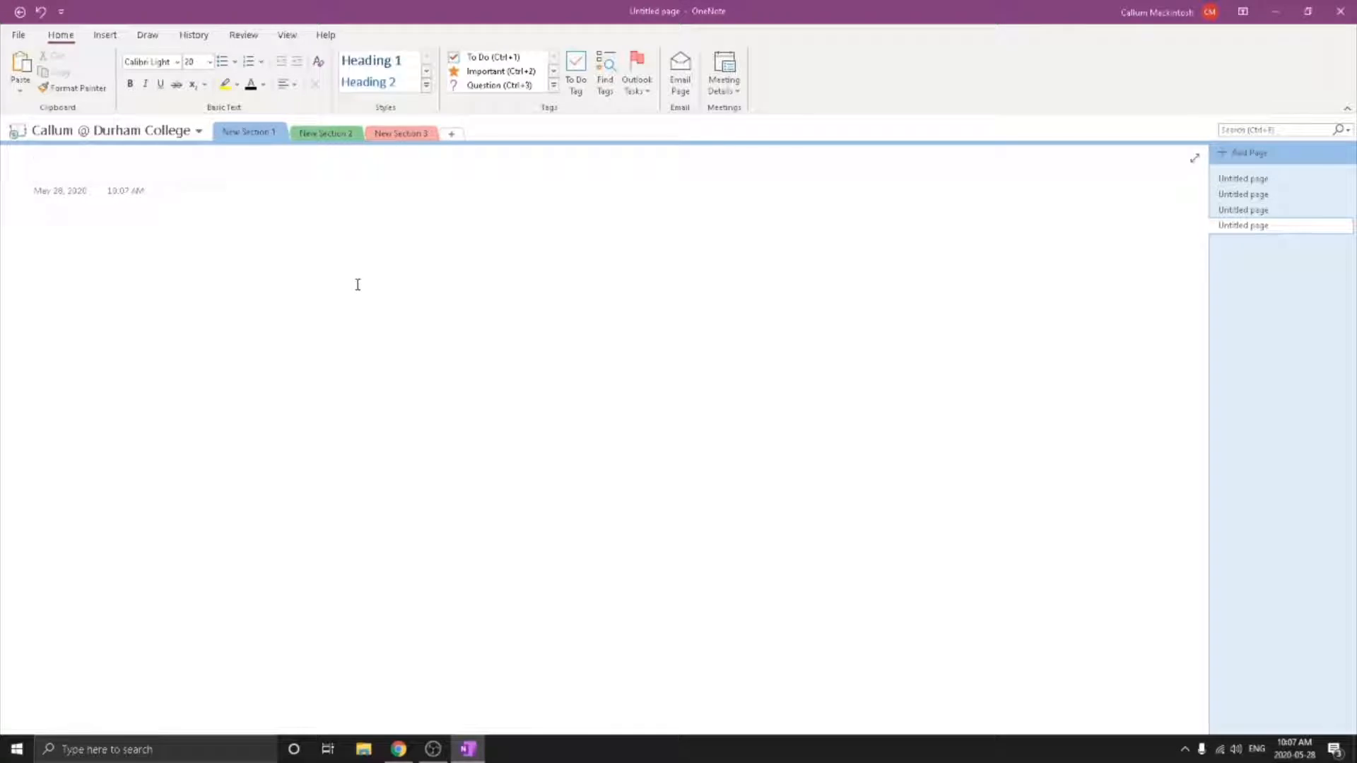
left_click(1261, 178)
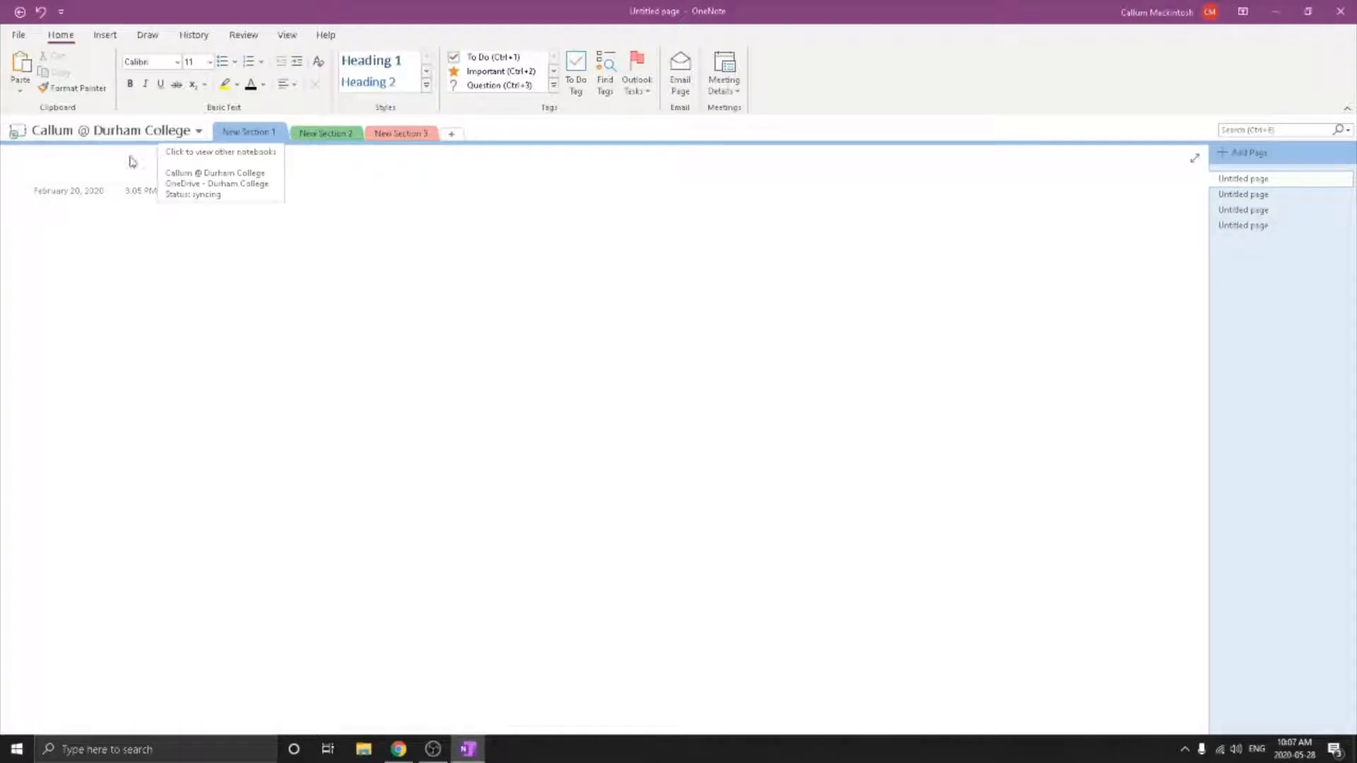
left_click(106, 170)
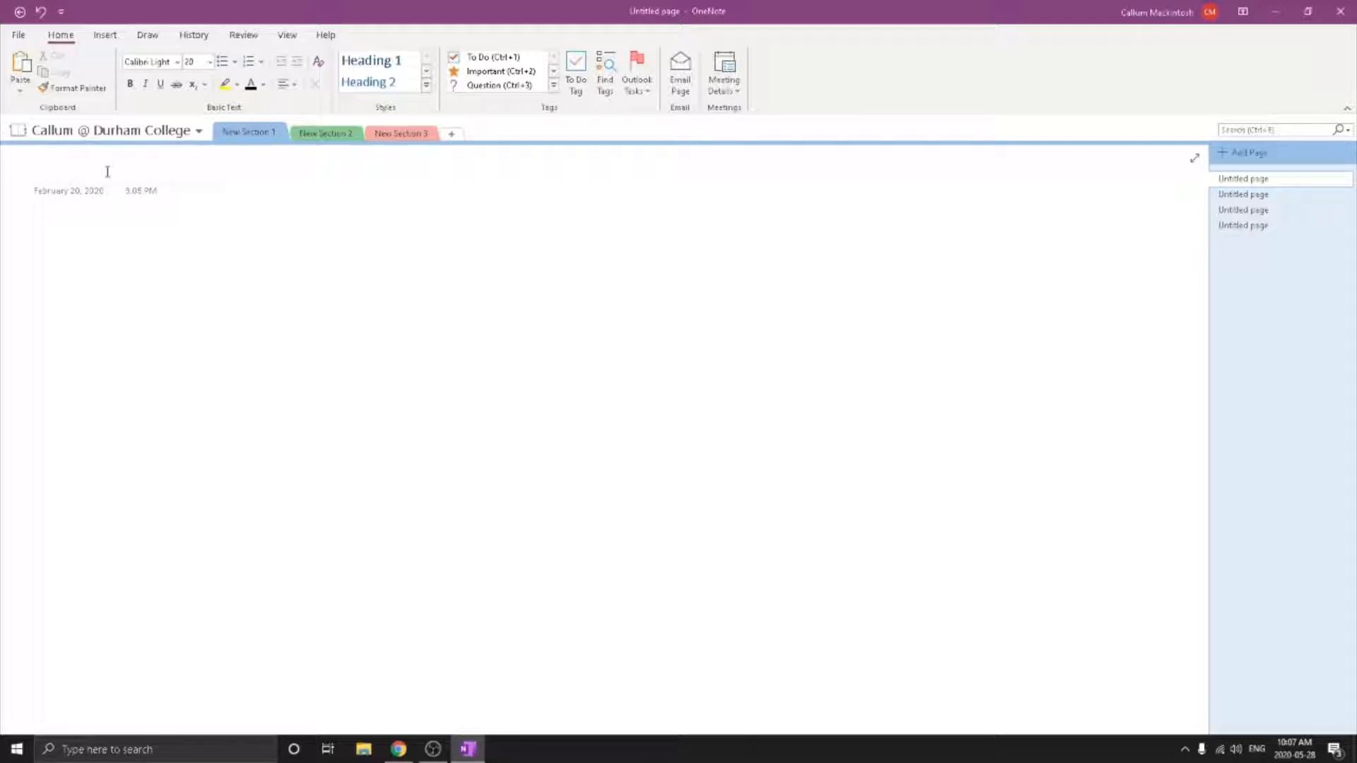
type("Example 1")
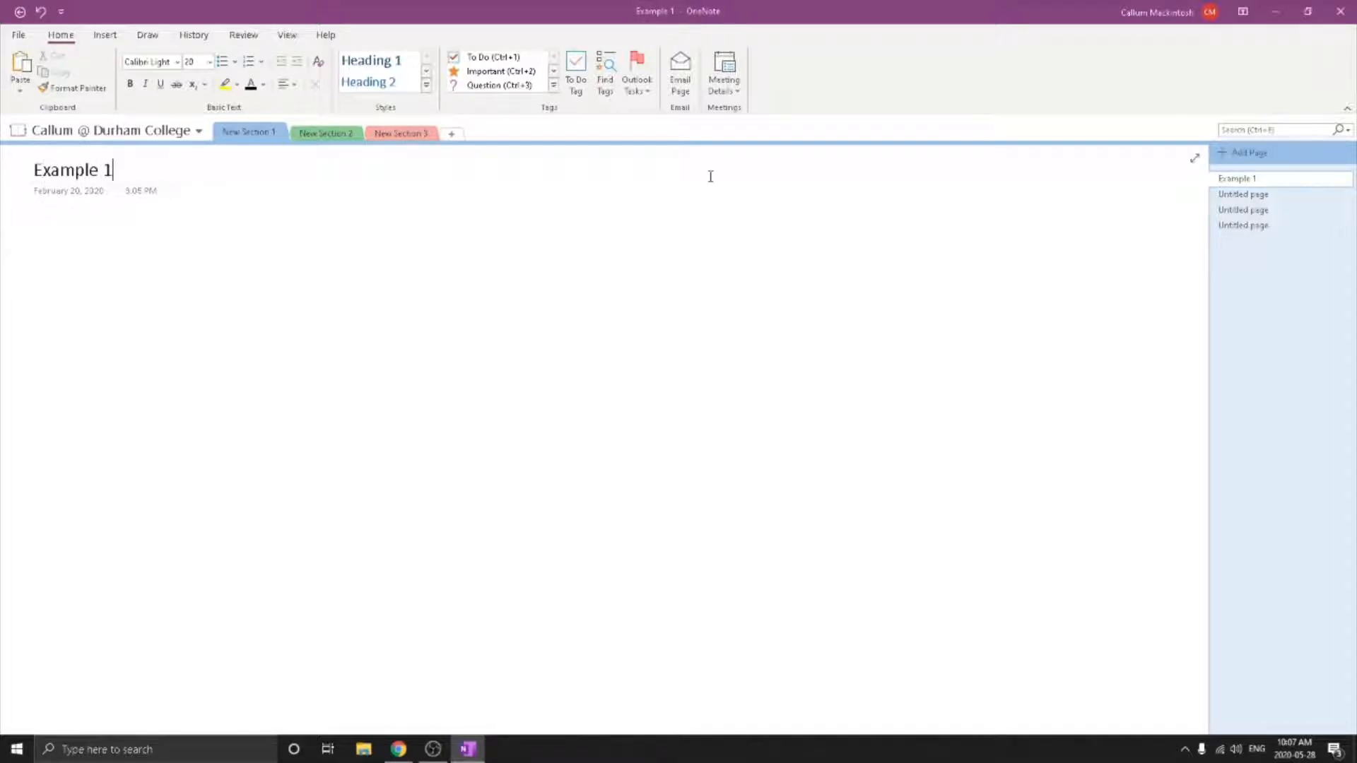
left_click(635, 345)
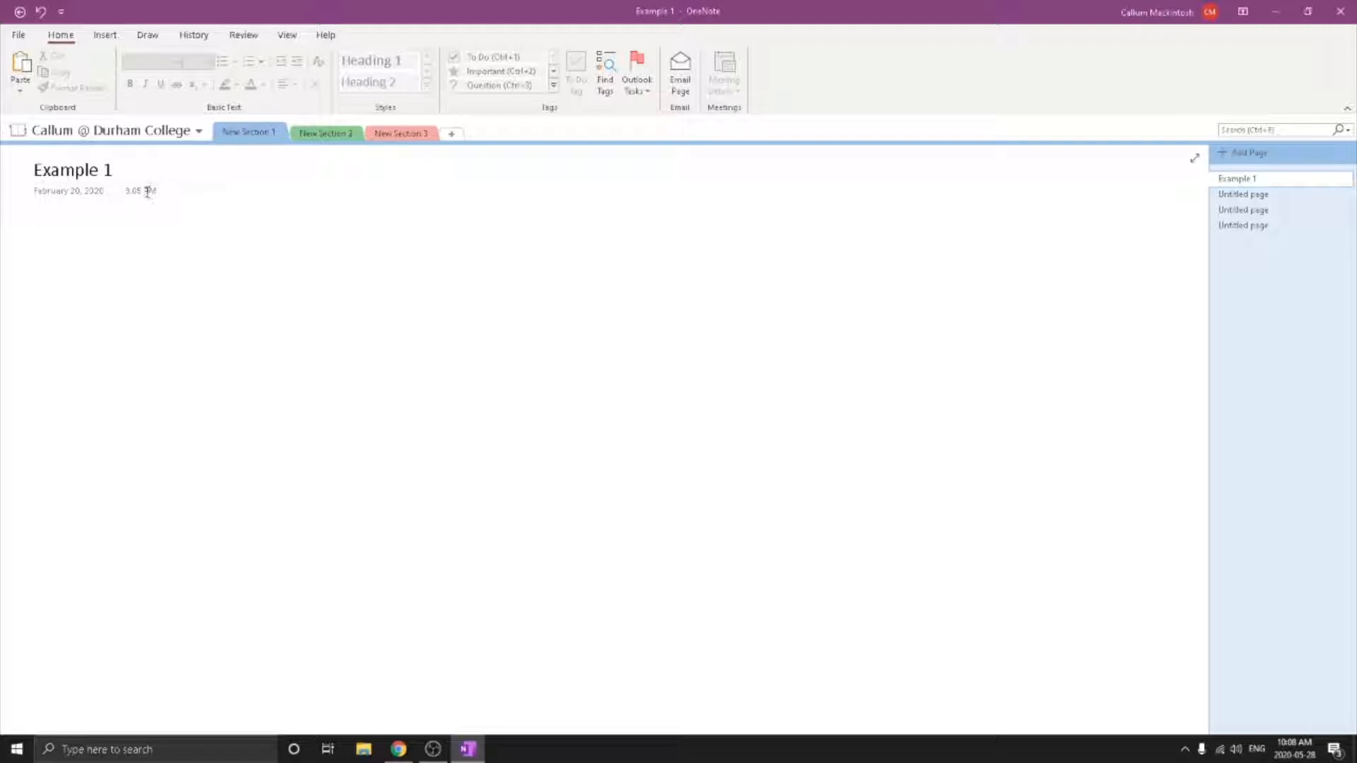
Set the Example 1 page's date to today and its time to 10:08 AM.
left_click(25, 191)
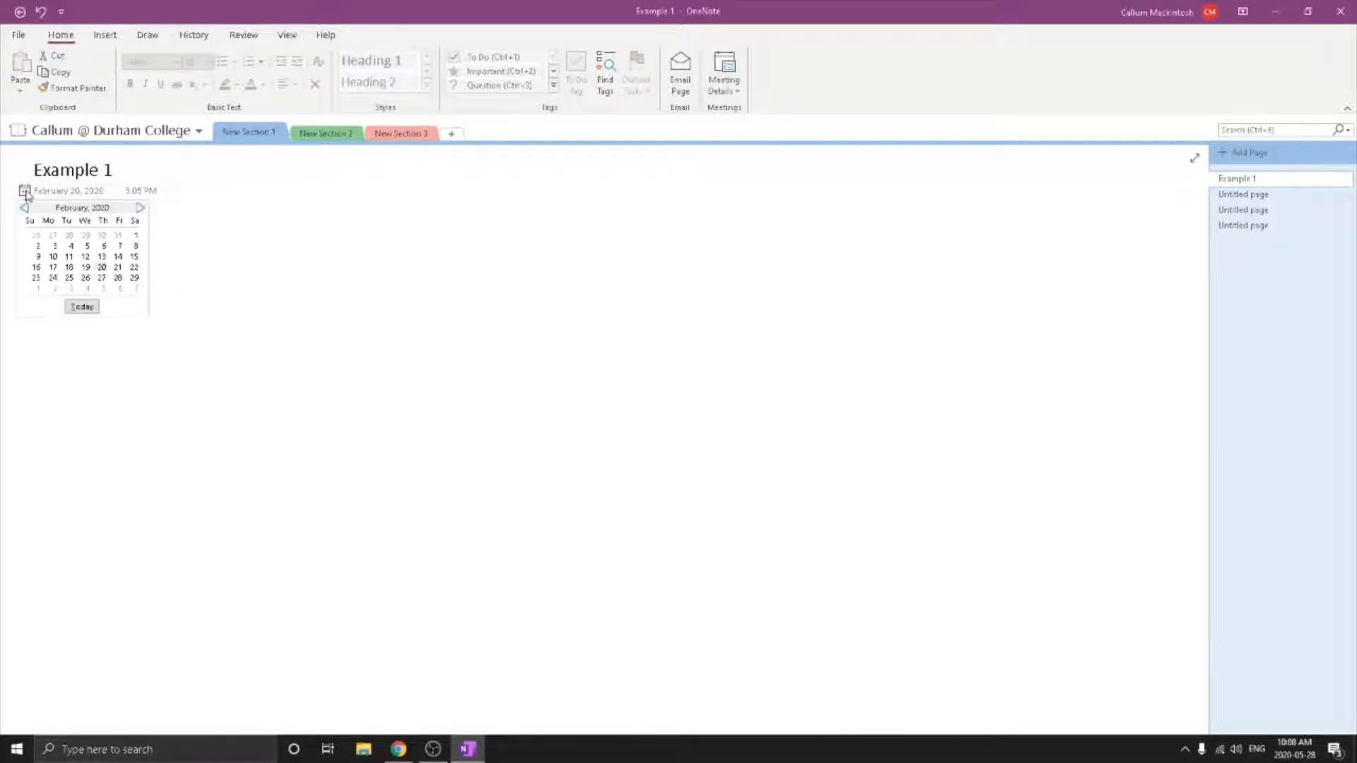
left_click(28, 195)
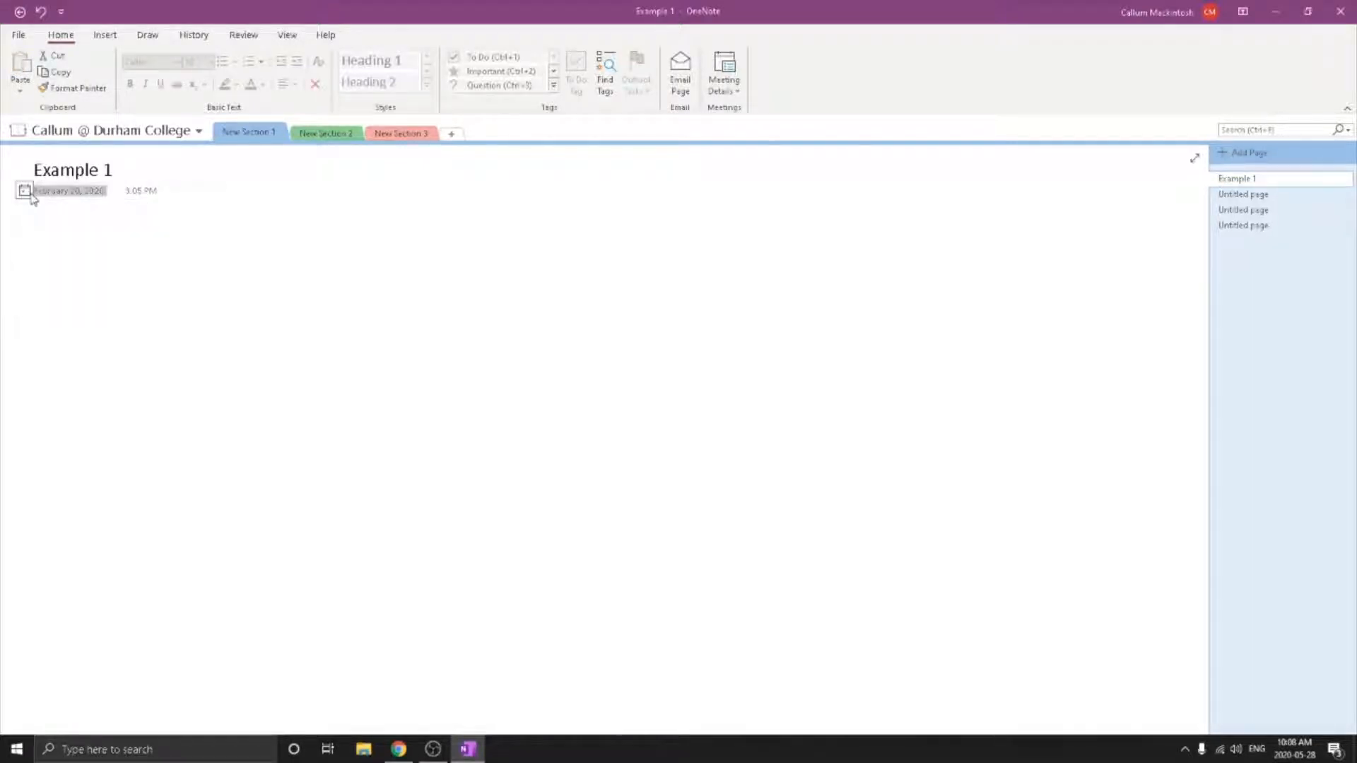
left_click(24, 191)
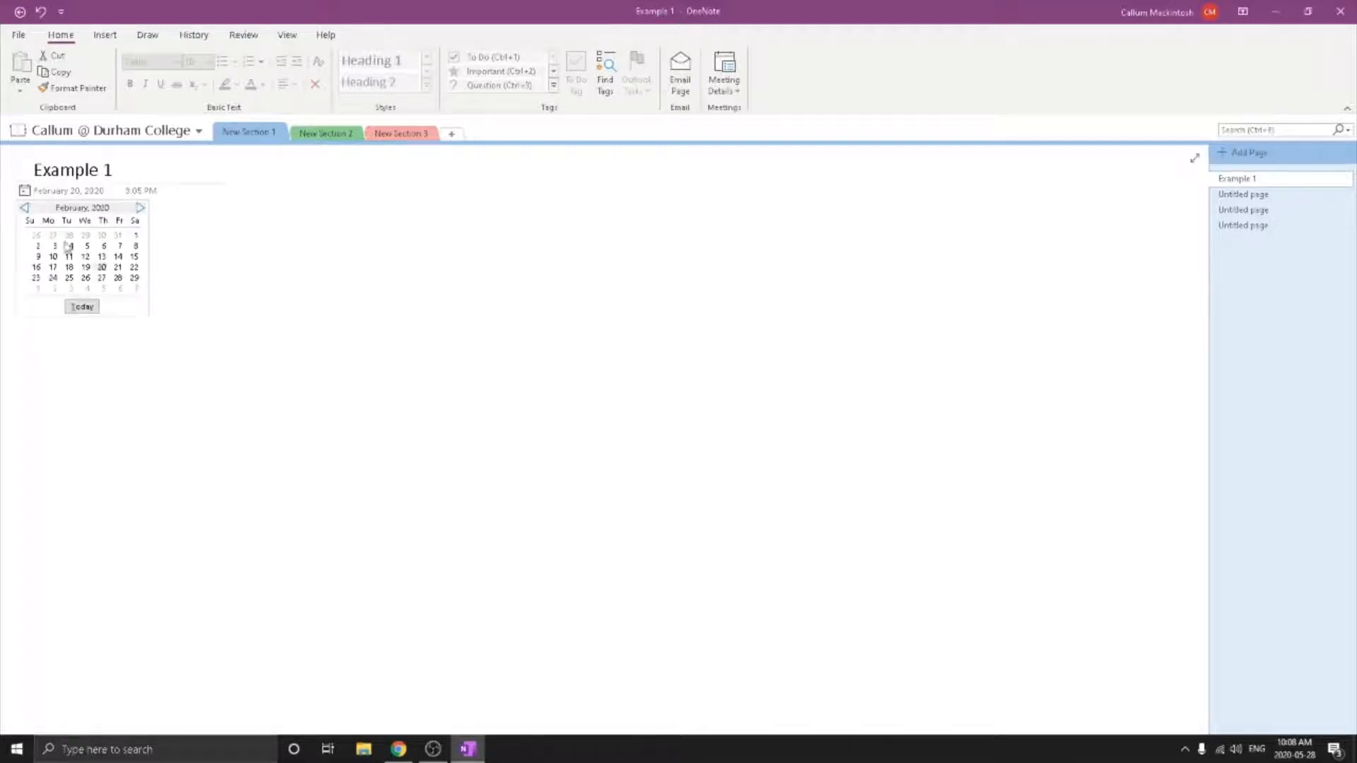
left_click(86, 309)
left_click(121, 190)
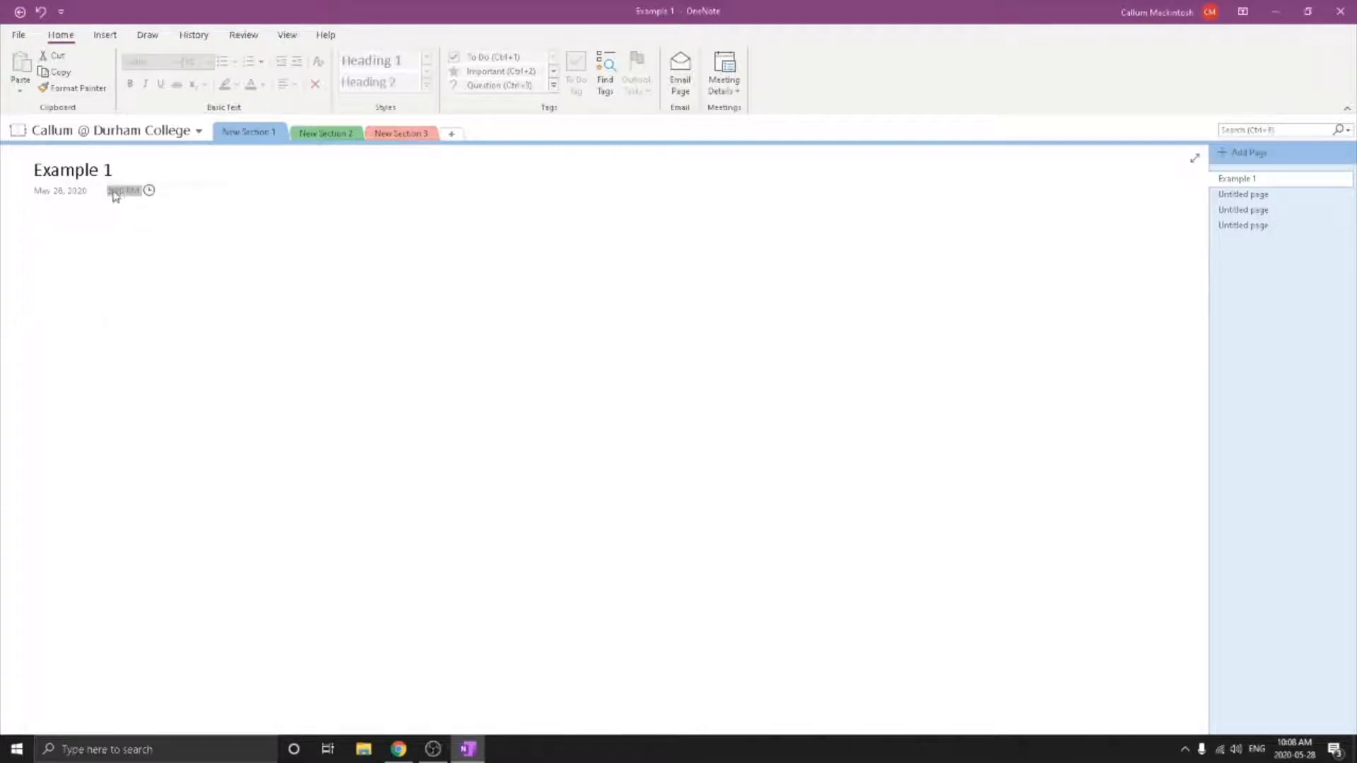
left_click(149, 190)
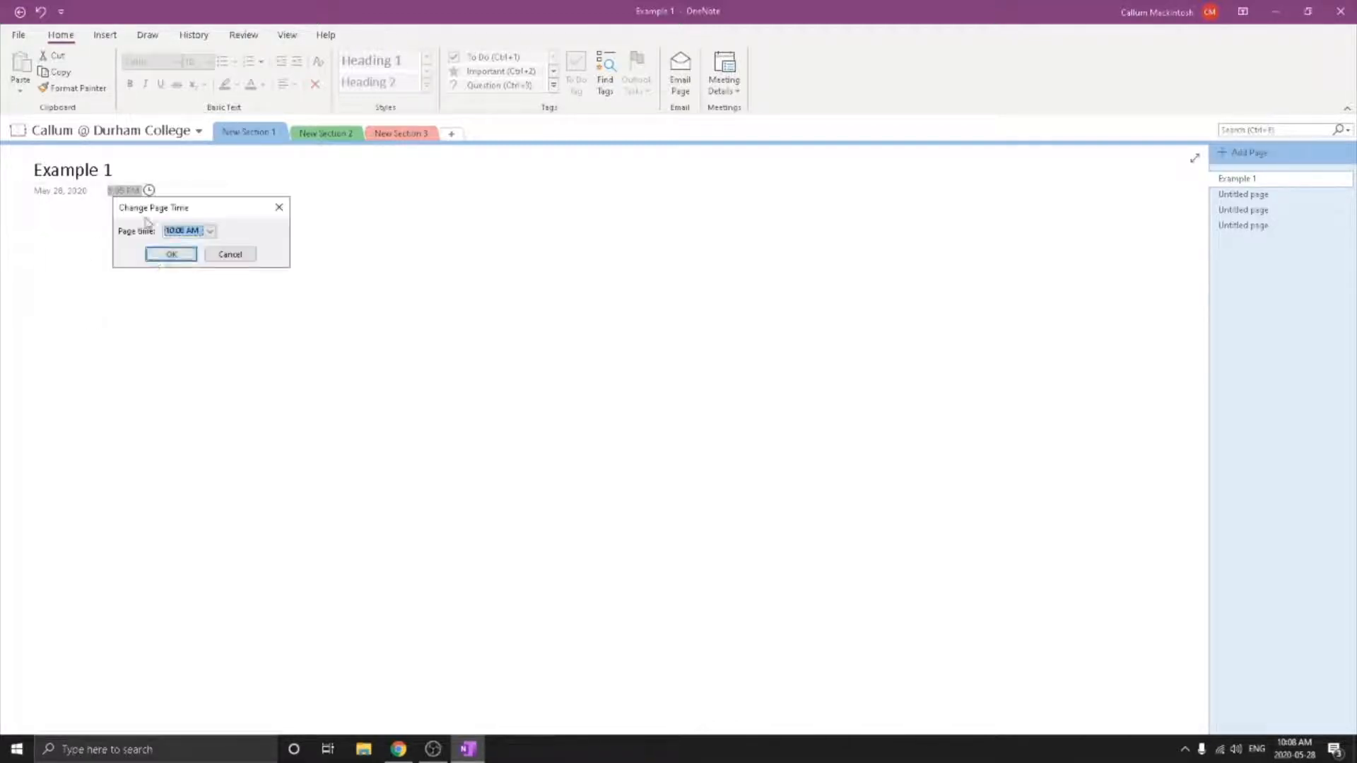
left_click(172, 255)
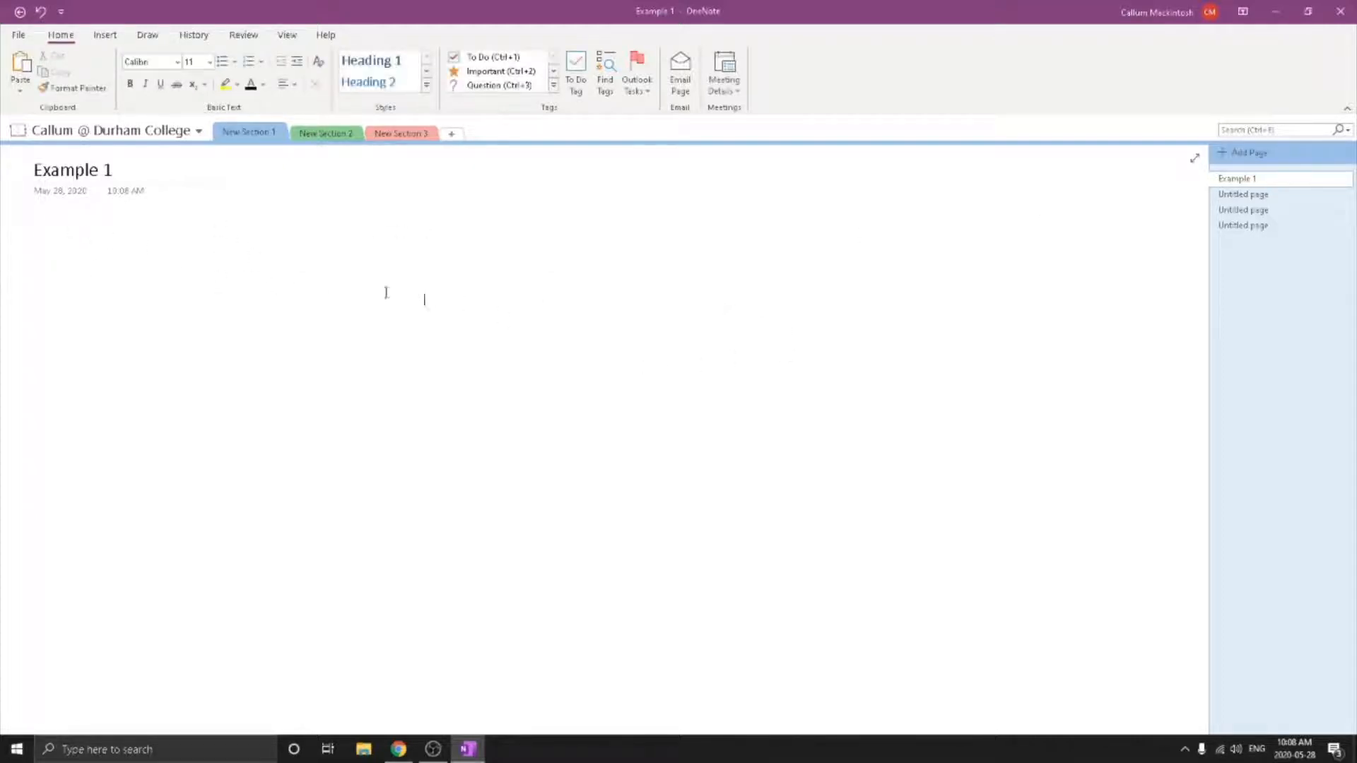
Add two separate text boxes on the page, reading "This is a text box." and "This is another text box.".
type("This is a te")
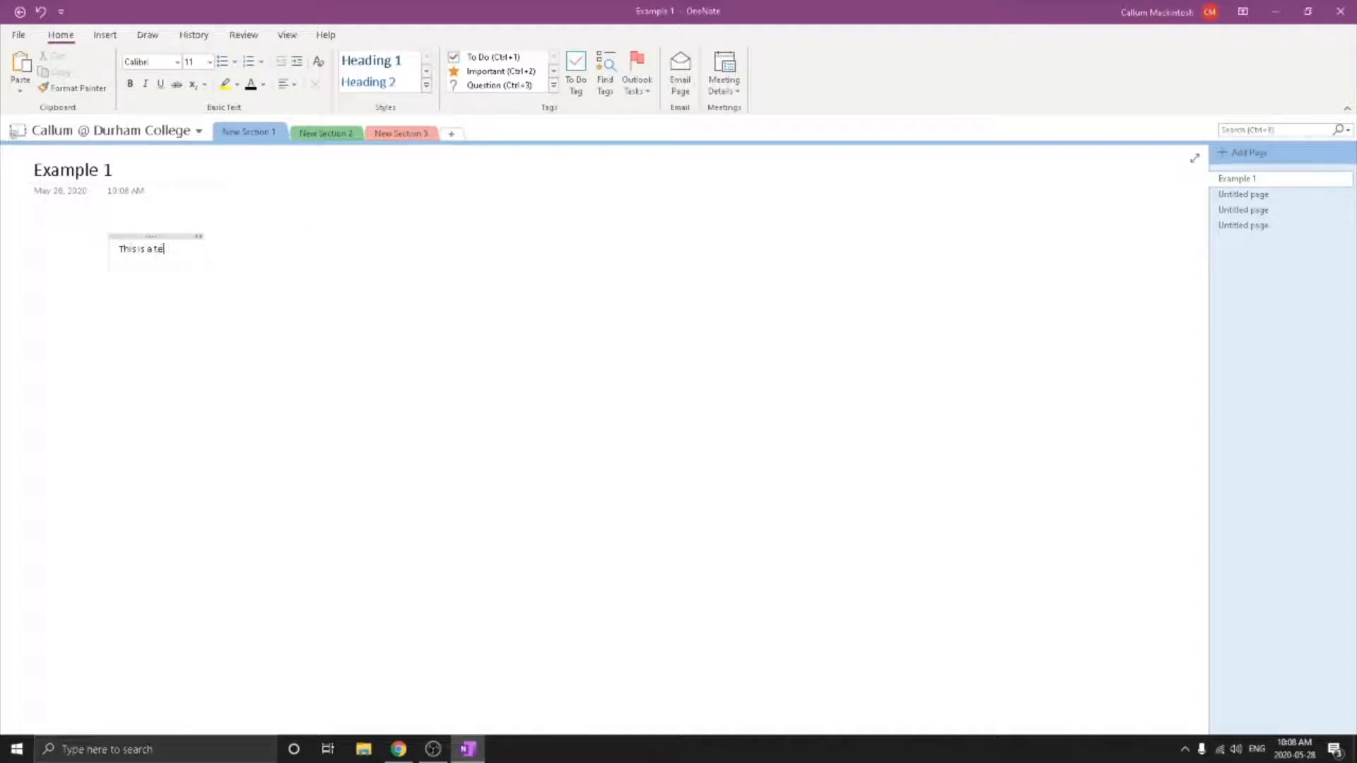
type("xt box.")
left_click(407, 316)
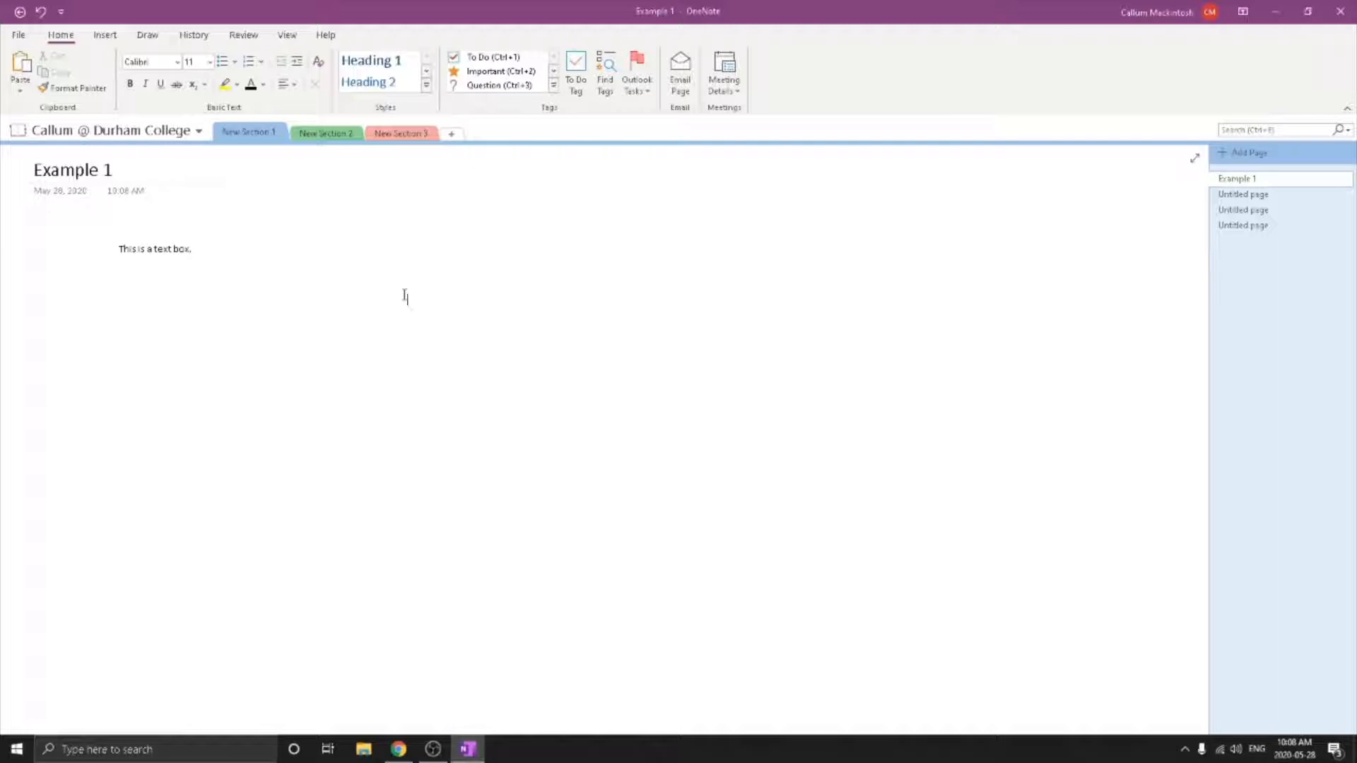
type("This is anothe")
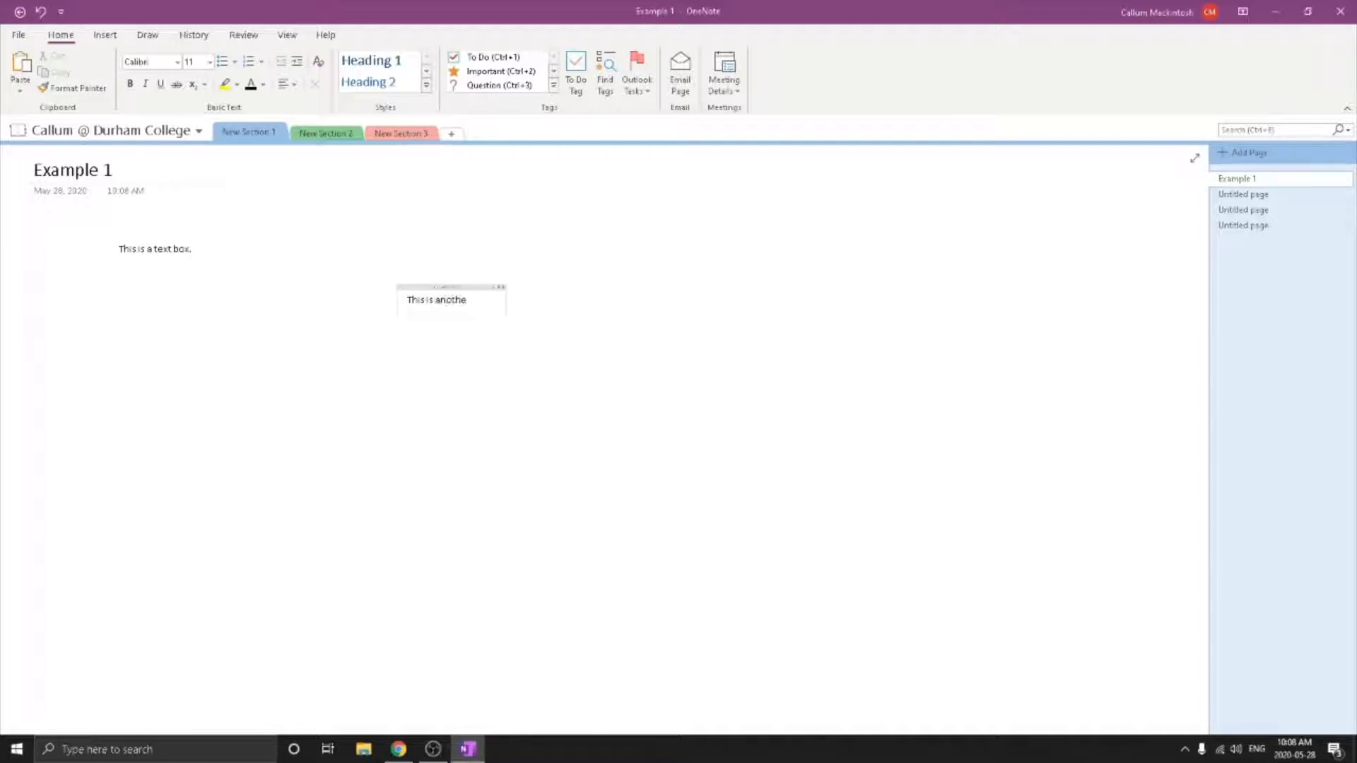
type("r text box.")
Move both text boxes beneath the page date, left-aligned with each other, with "This is another text box." above "This is a text box.".
left_click(433, 300)
mouse_move(475, 285)
left_mouse_down()
mouse_move(160, 299)
mouse_move(149, 212)
left_mouse_up()
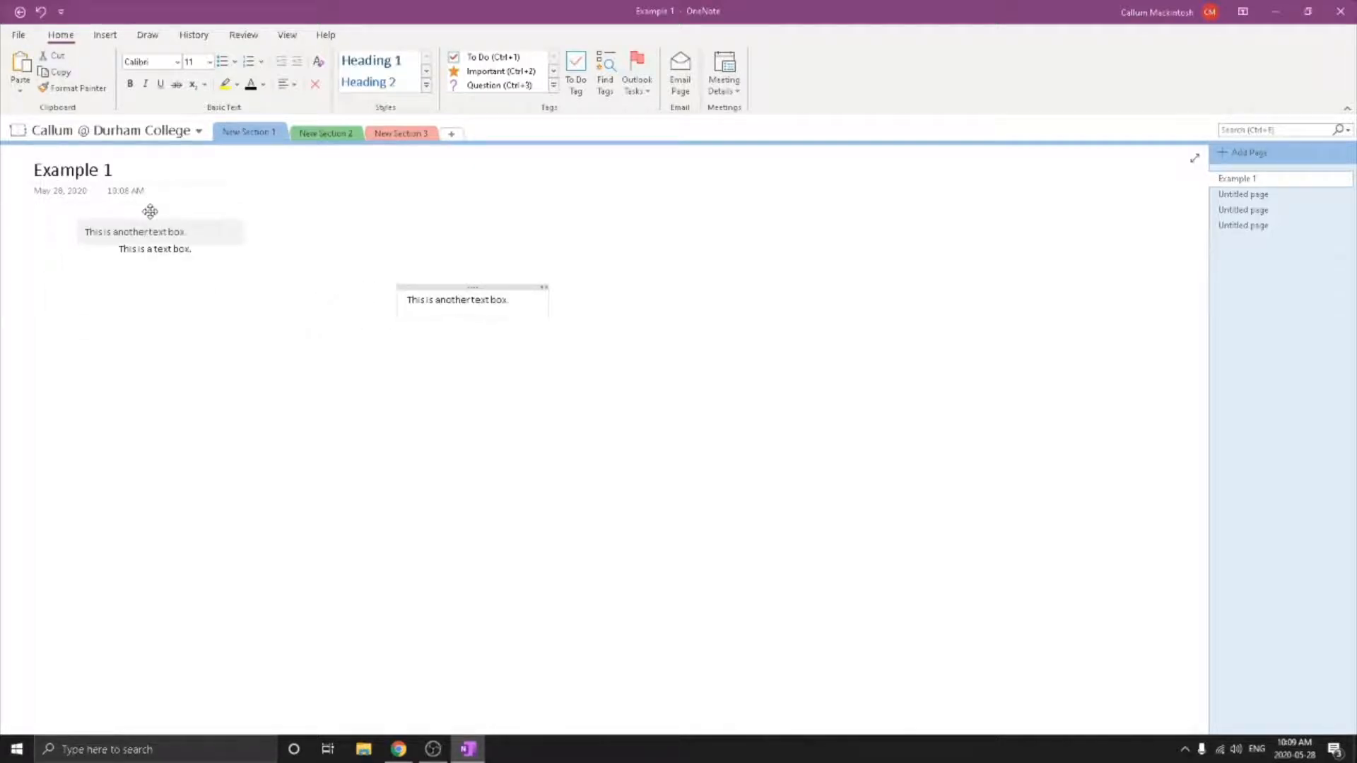
left_click(172, 248)
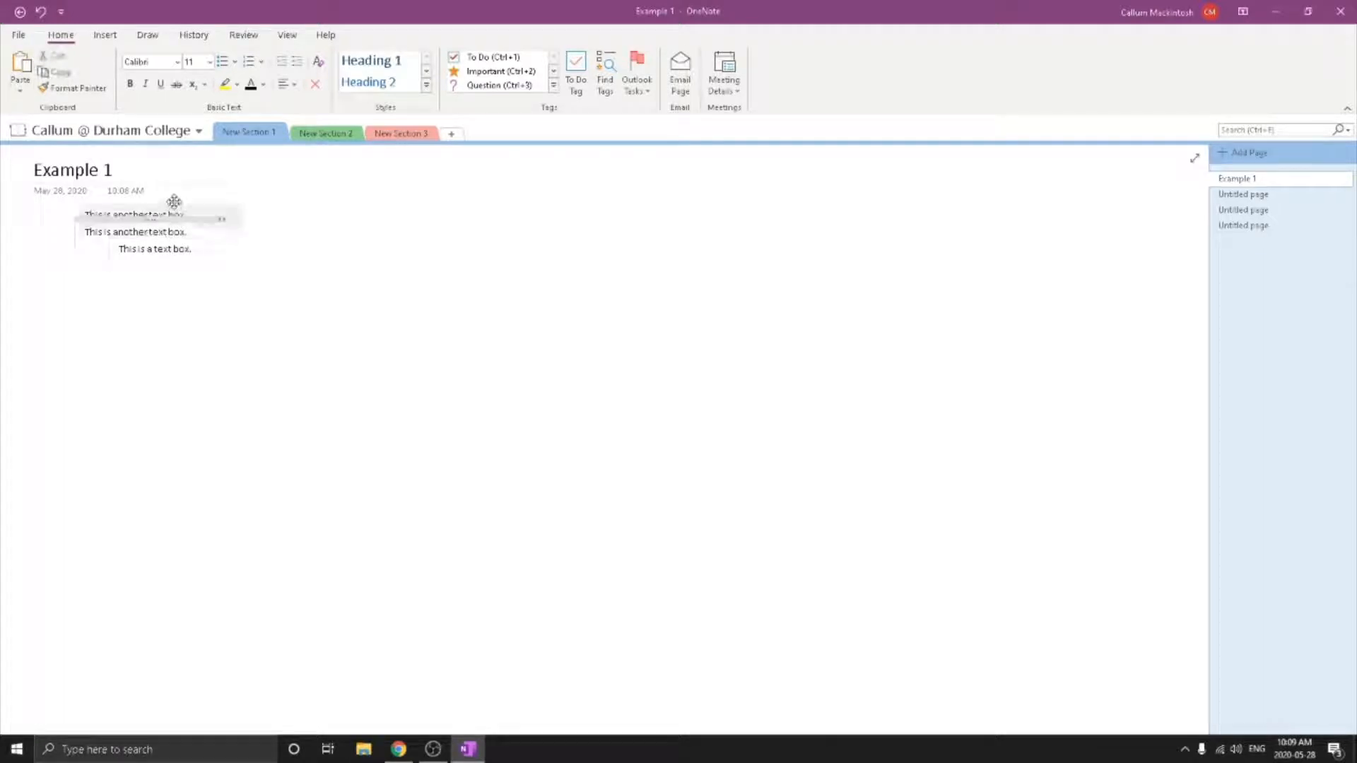
mouse_move(173, 204)
left_mouse_down()
mouse_move(111, 210)
mouse_move(146, 275)
mouse_move(114, 267)
left_mouse_up()
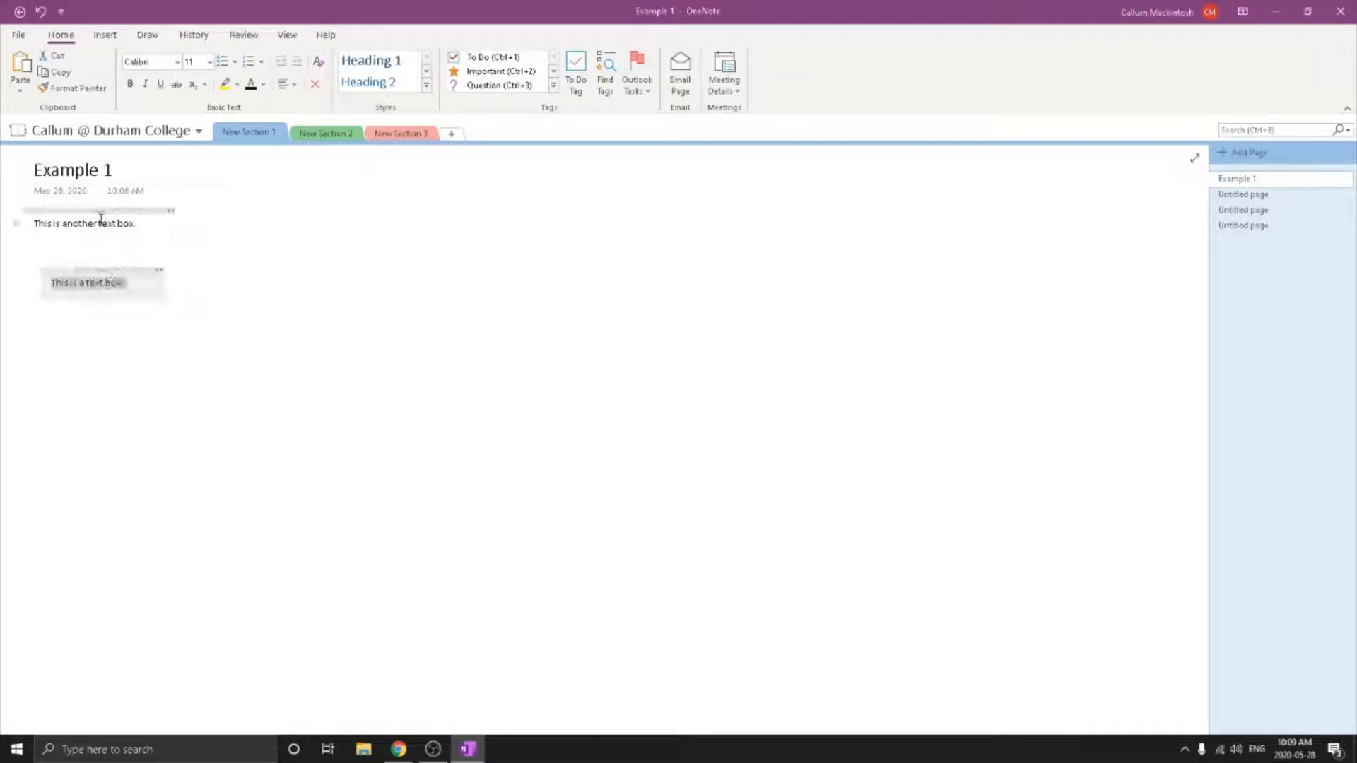
left_click_drag(100, 210, 118, 243)
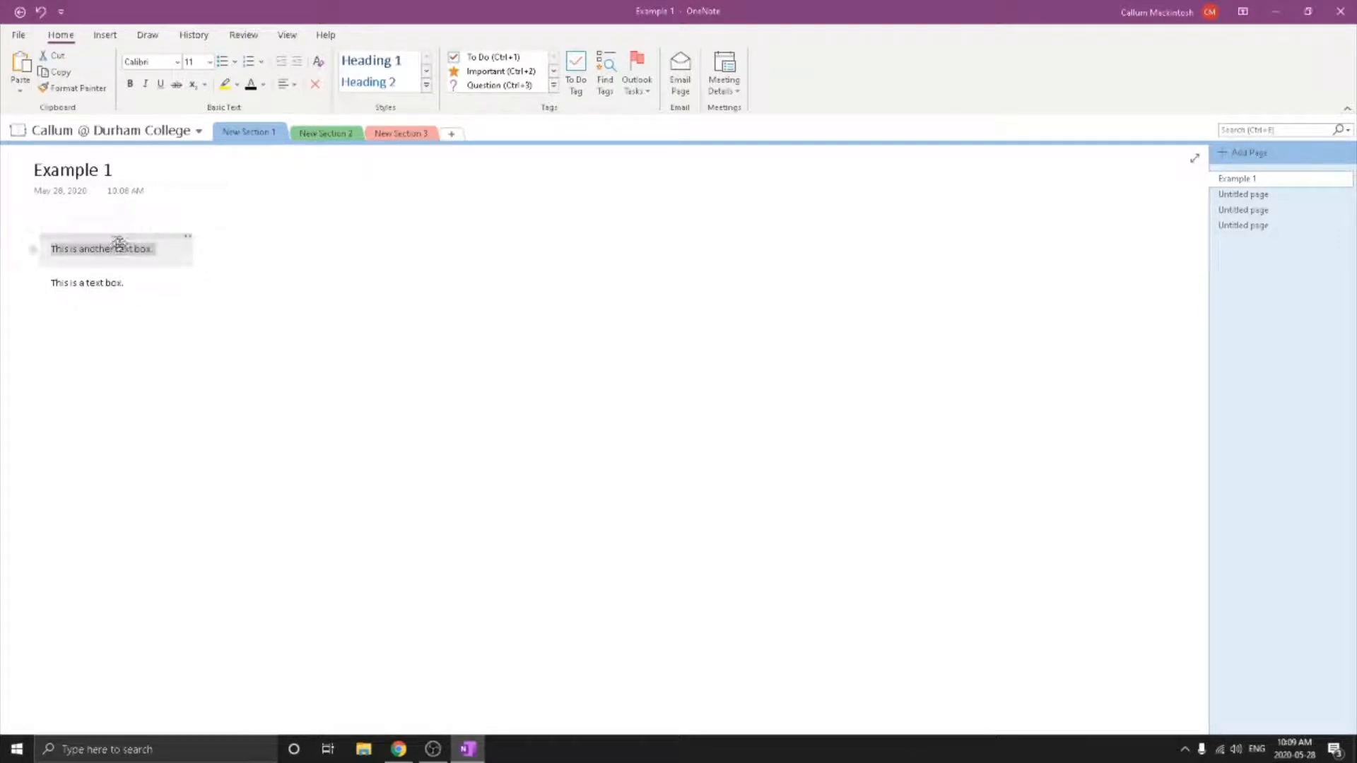
left_click(257, 238)
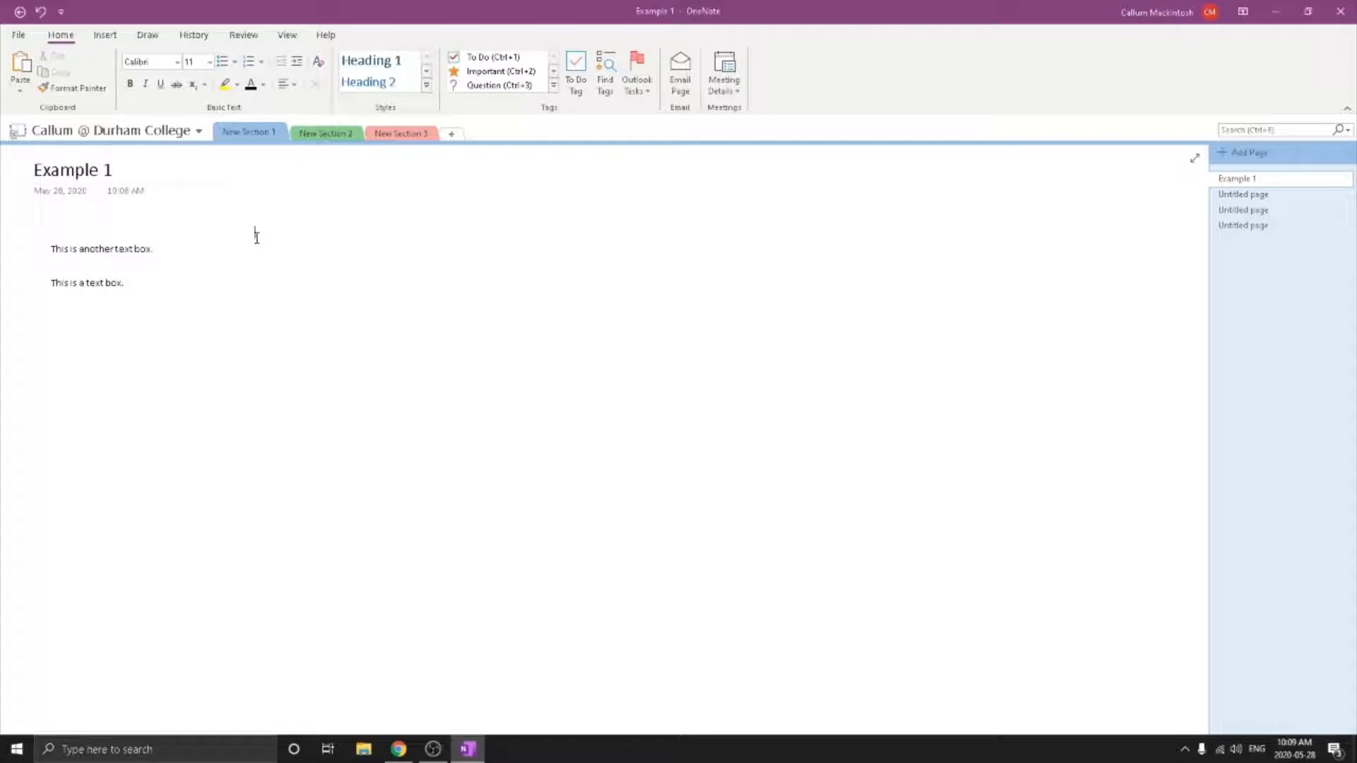
Reorder the text boxes by moving "This is a text box." to the top and shifting the other slightly down.
left_click_drag(91, 268, 100, 215)
left_click(274, 238)
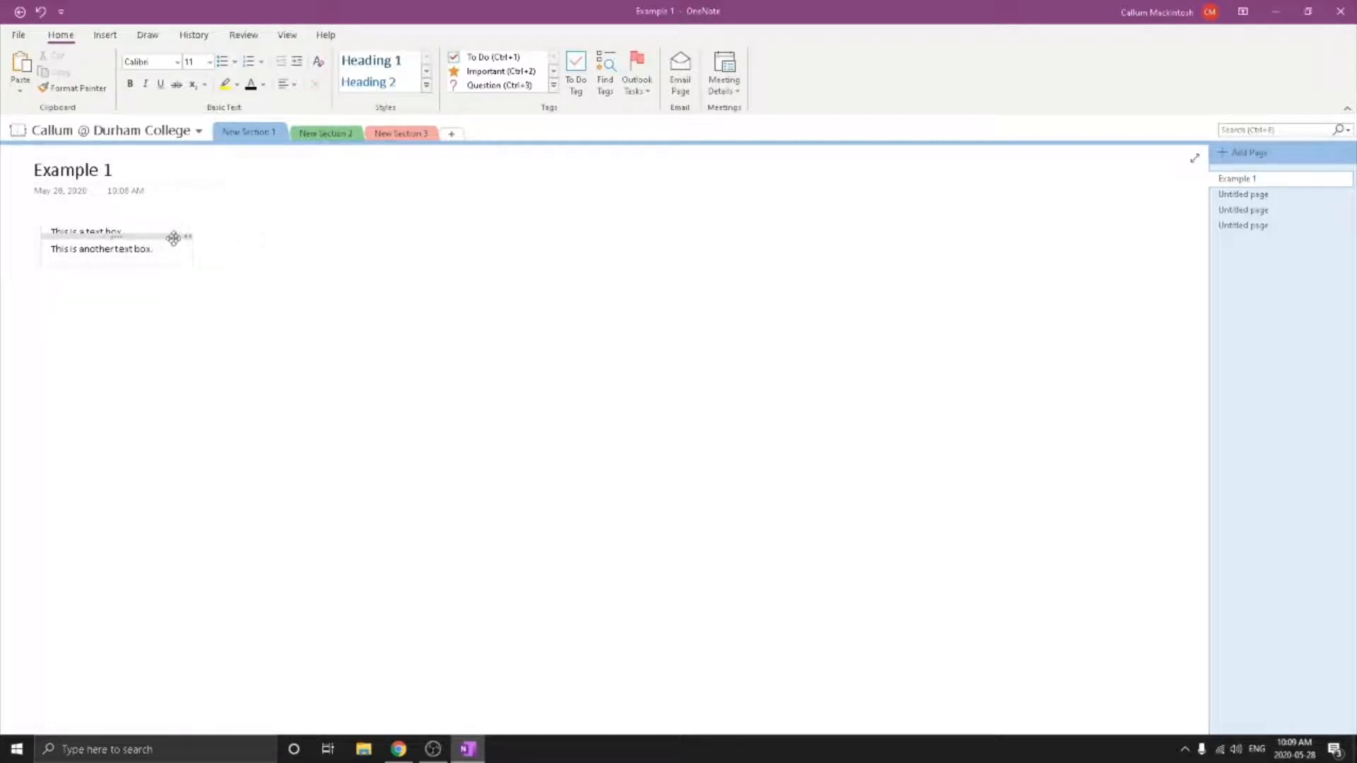
left_click_drag(176, 235, 173, 254)
left_click(280, 229)
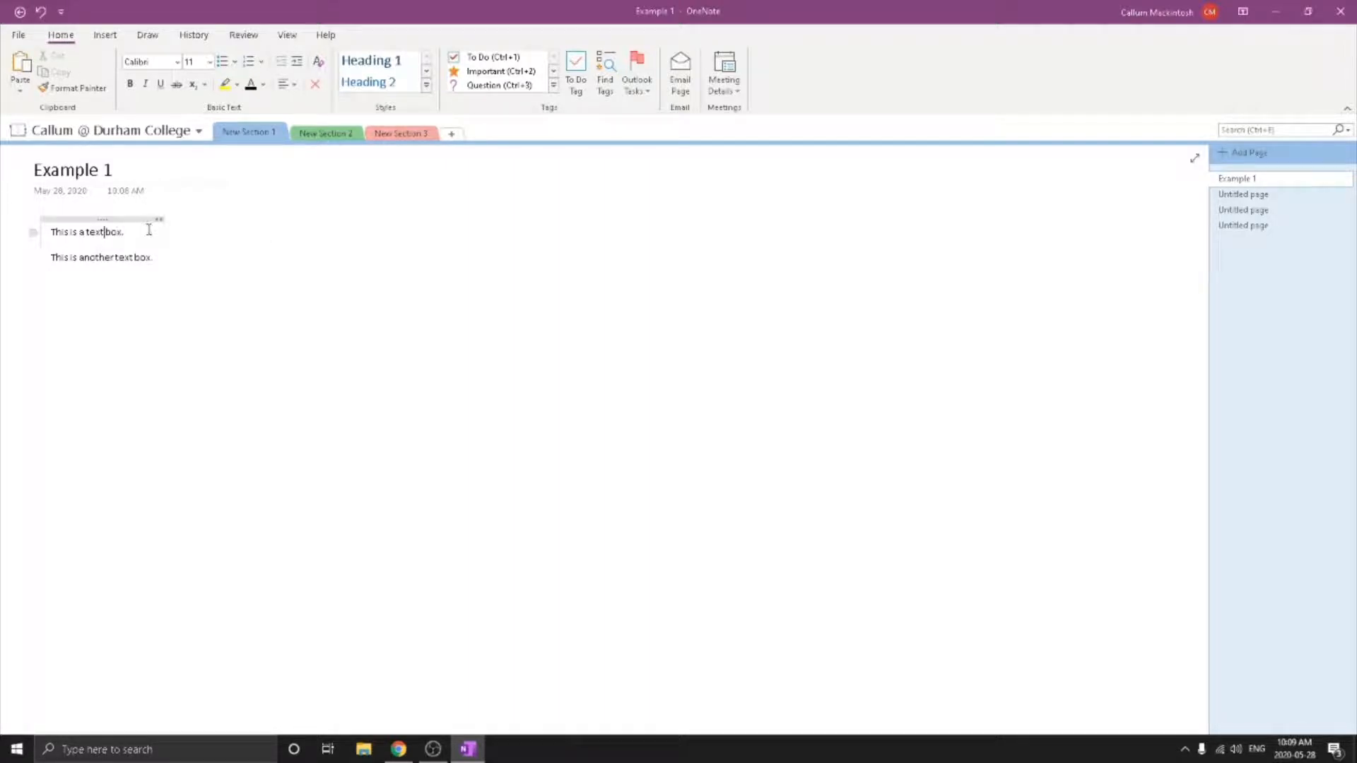
Make the text "This is a text box." bold and change its font, trying Algerian before settling on Arial Black.
left_click_drag(148, 230, 48, 232)
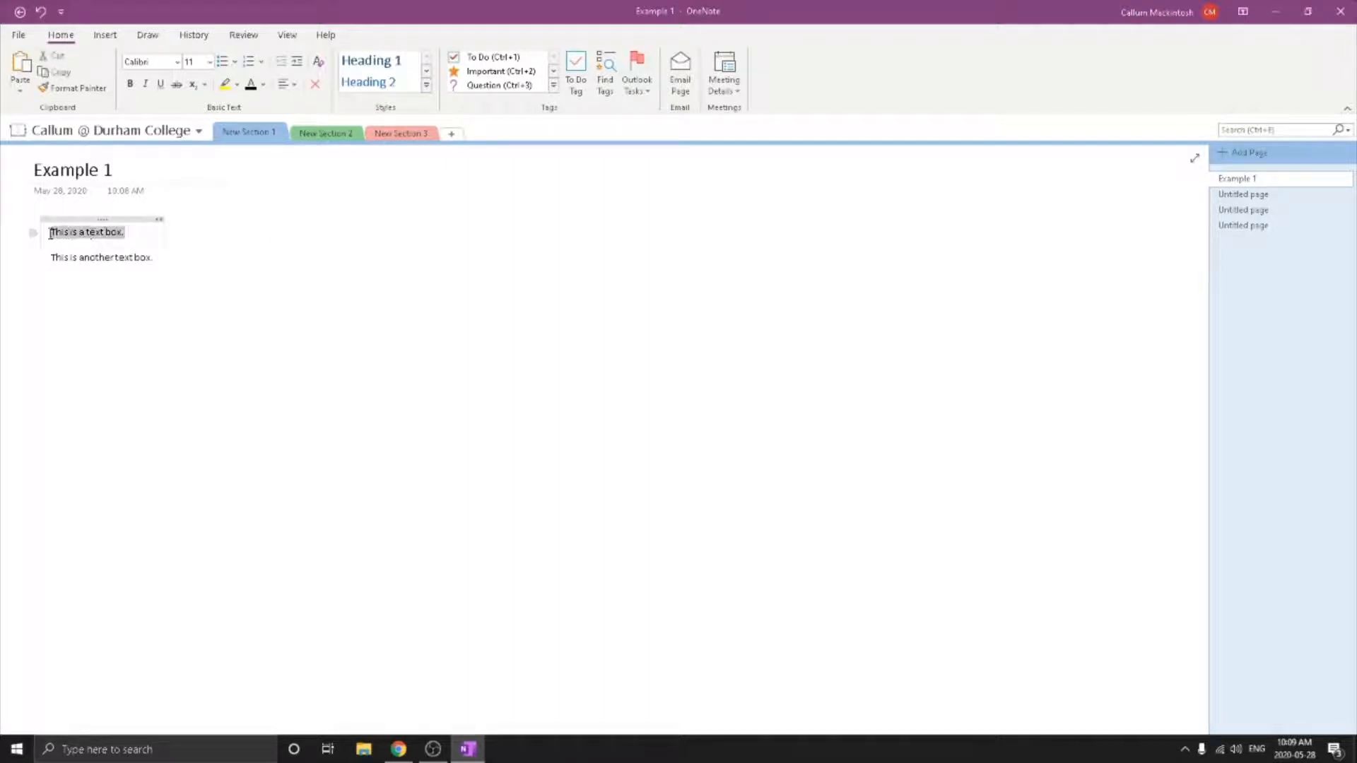
left_click(129, 84)
left_click(176, 62)
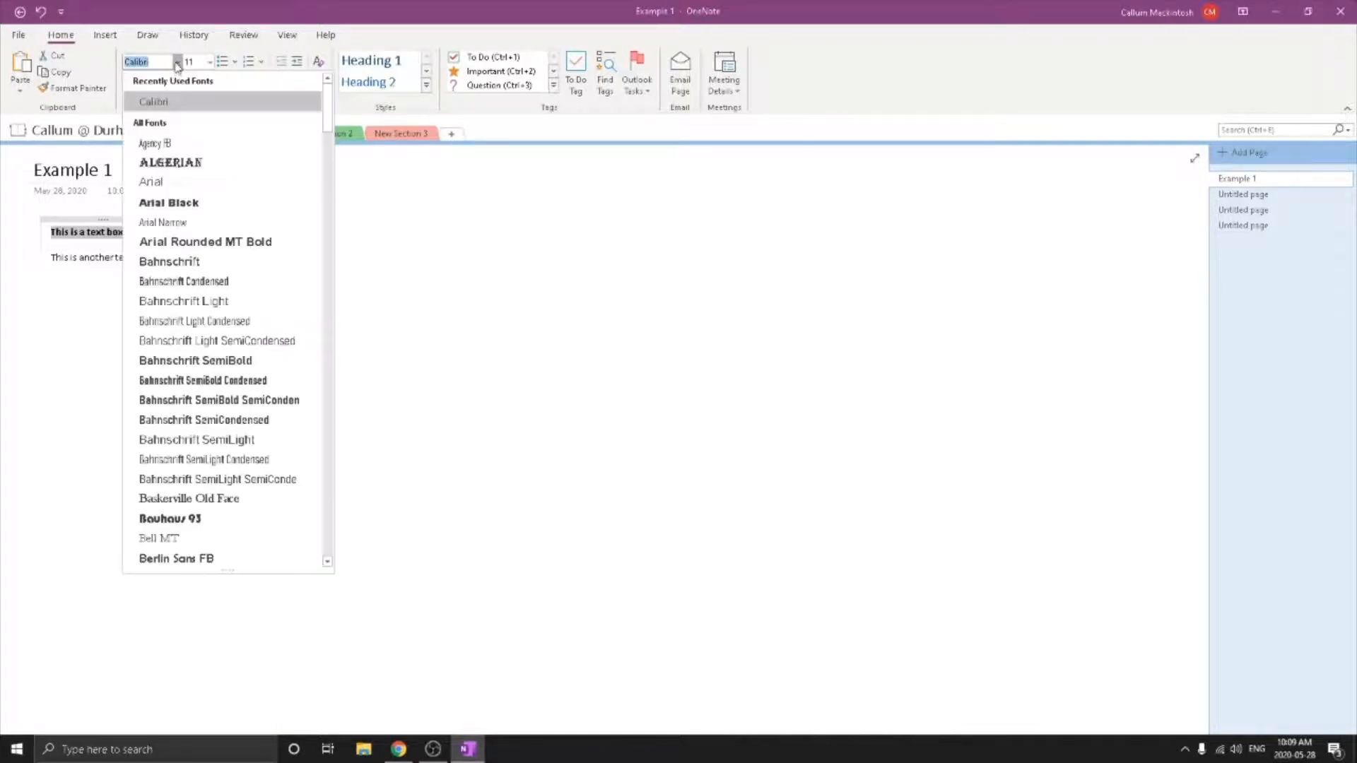
left_click(190, 168)
left_click(177, 62)
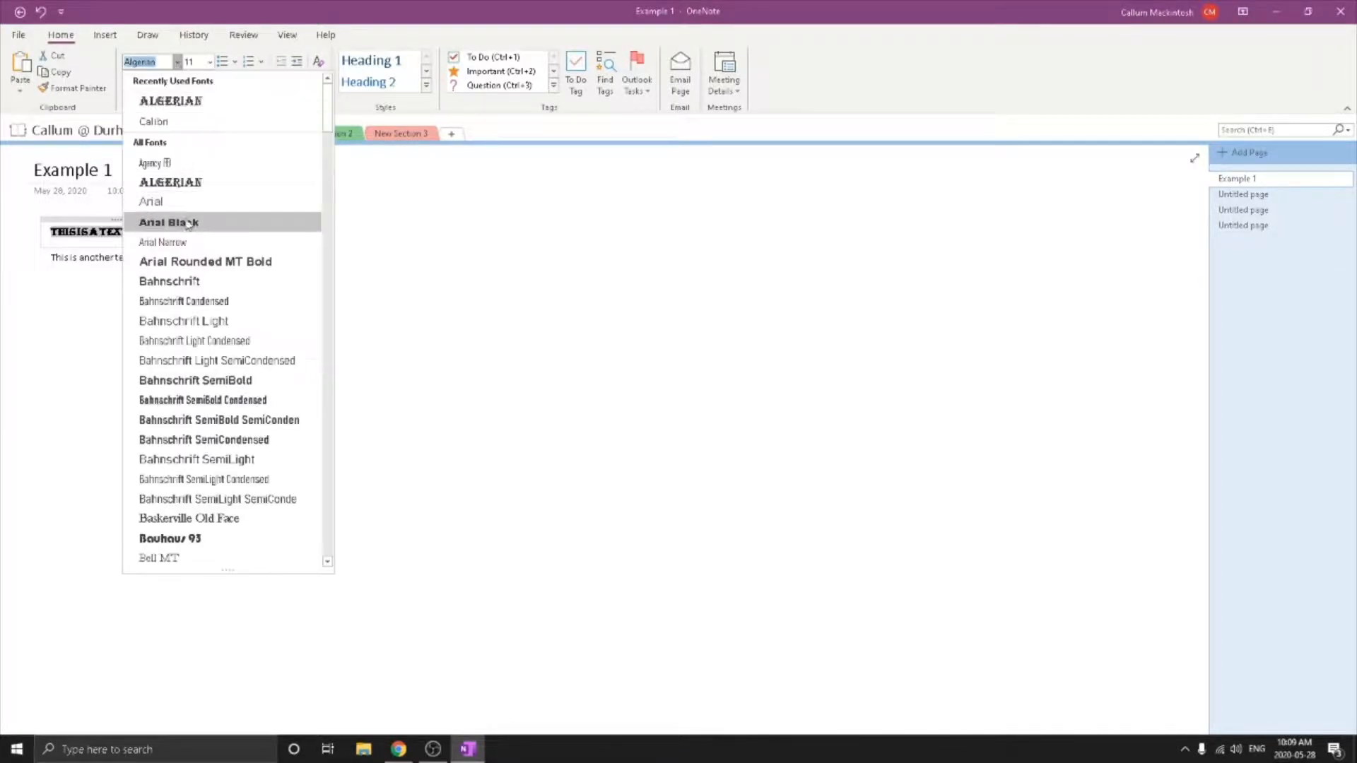
left_click(188, 224)
left_click(311, 282)
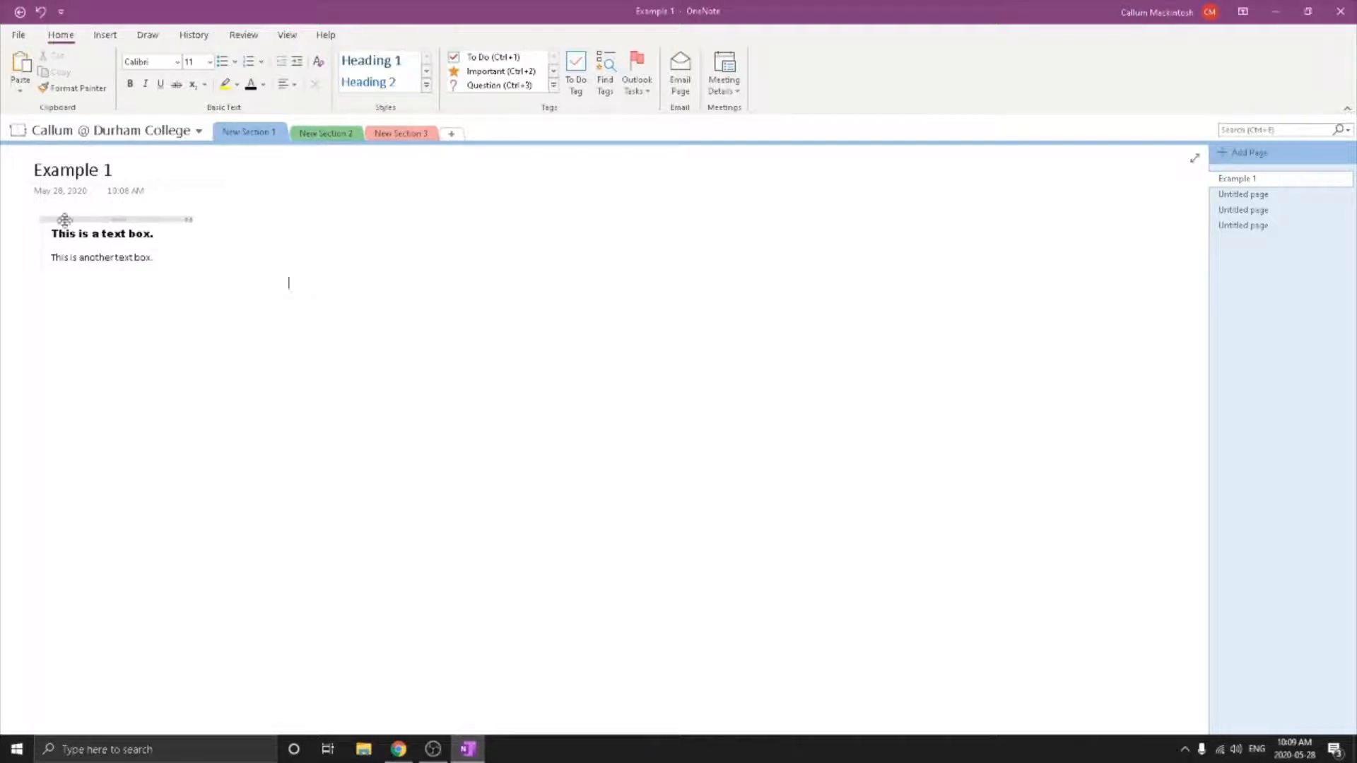
Select both text boxes together and move them left to line up with the page title.
left_click_drag(11, 217, 264, 308)
left_click_drag(128, 220, 120, 218)
left_click(288, 218)
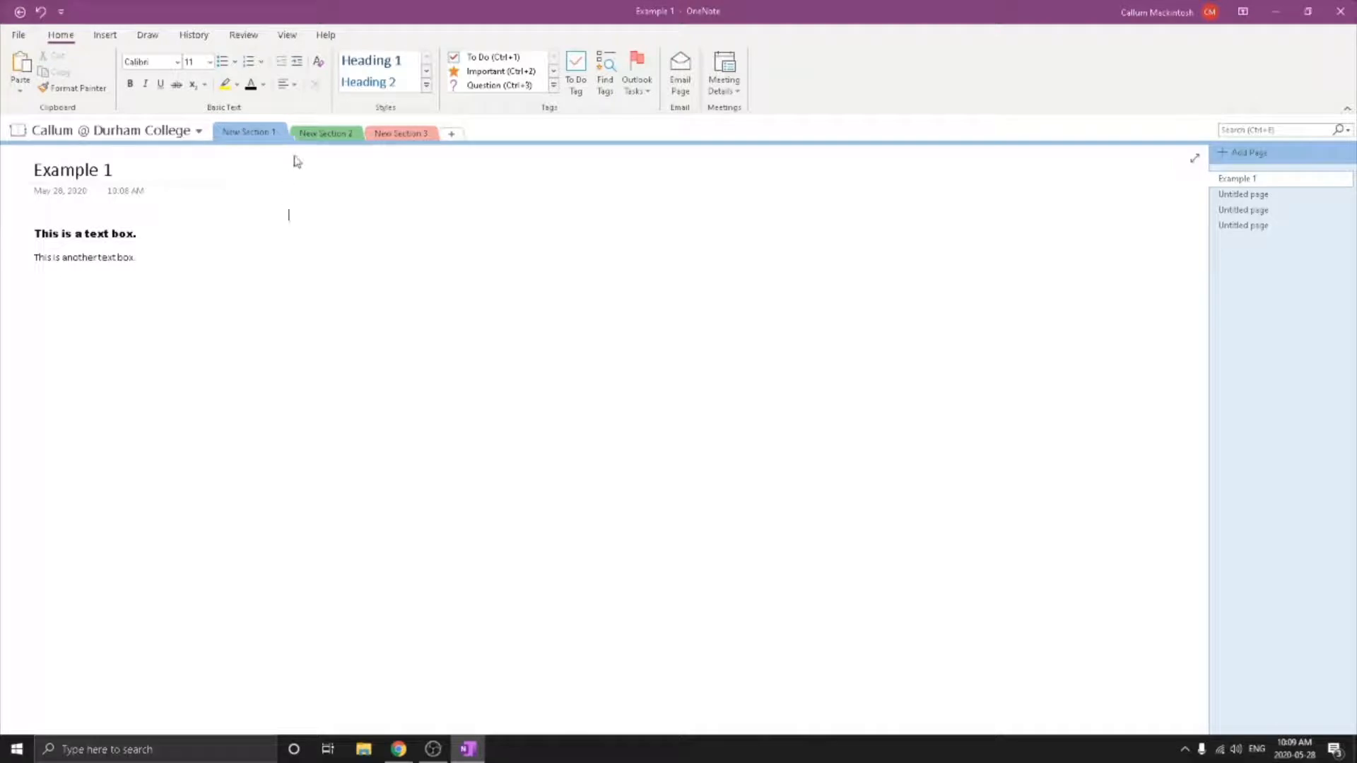
left_click(373, 198)
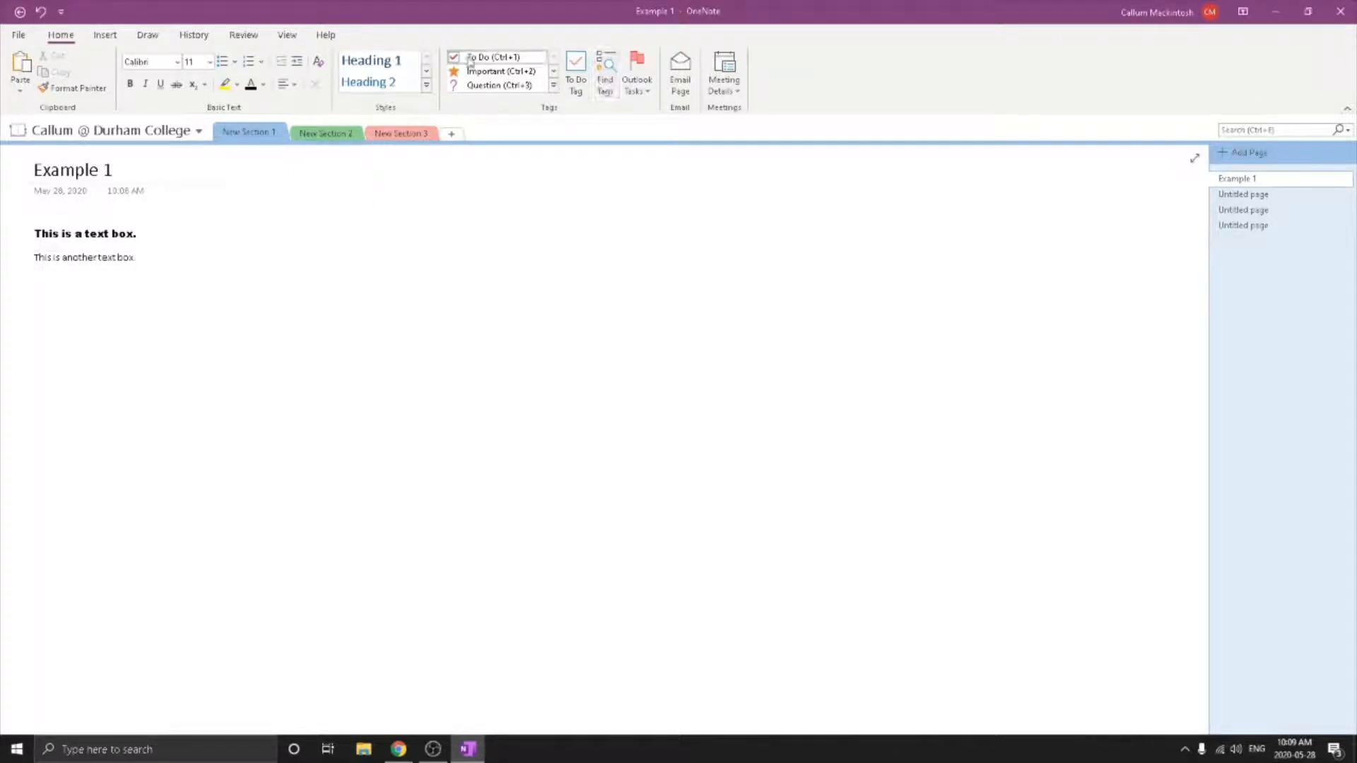
Look through the available note tags and expand the complete tag list.
left_click(554, 73)
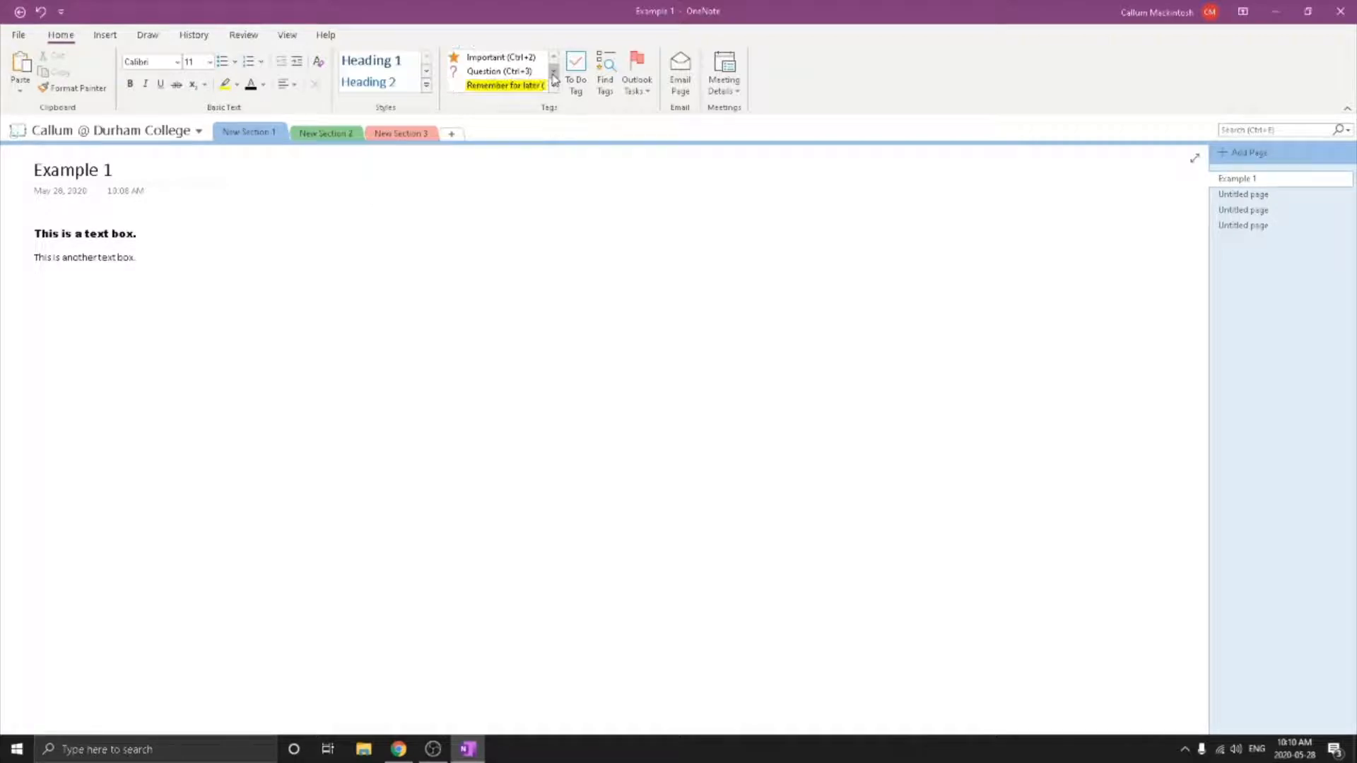
left_click(554, 73)
left_click(555, 74)
left_click(554, 74)
left_click(554, 73)
left_click(554, 74)
left_click(554, 73)
left_click(554, 74)
left_click(554, 73)
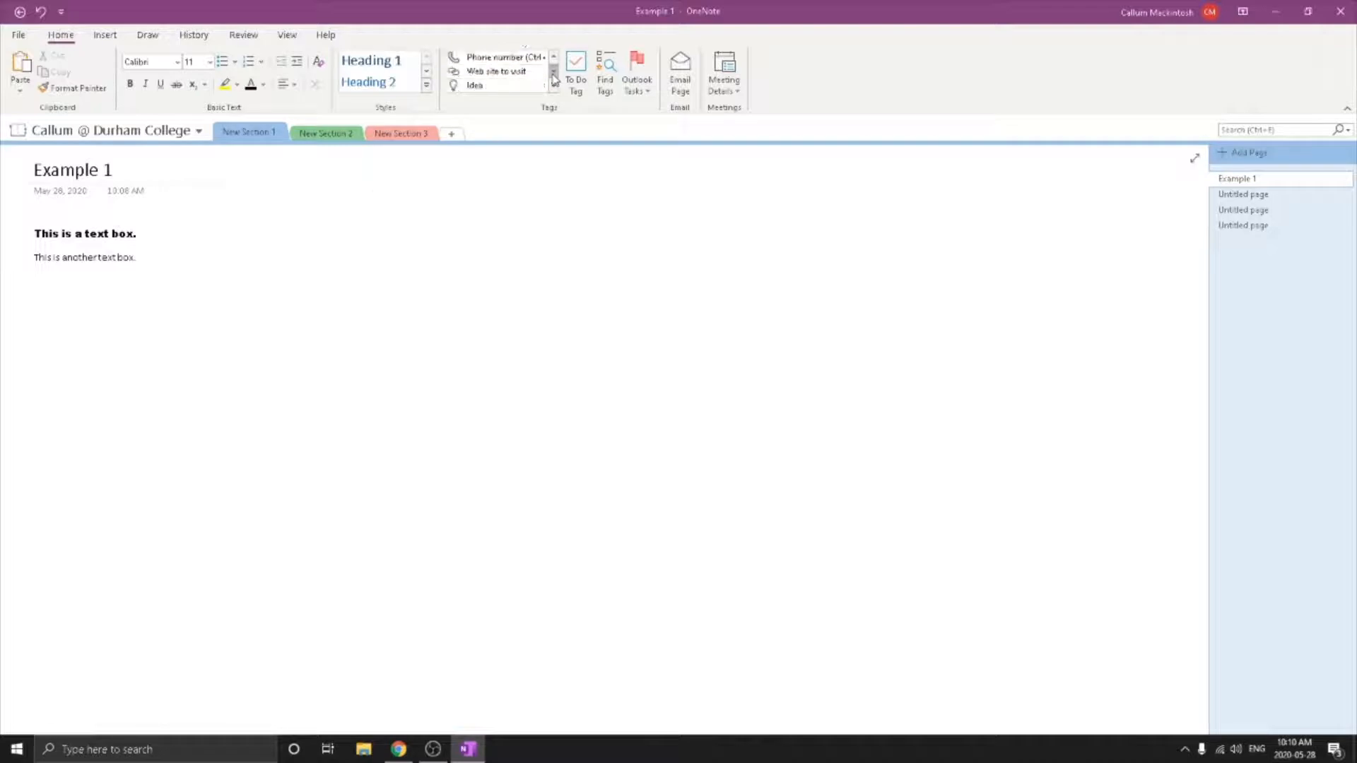
left_click(554, 73)
left_click(554, 74)
left_click(554, 74)
left_click(555, 87)
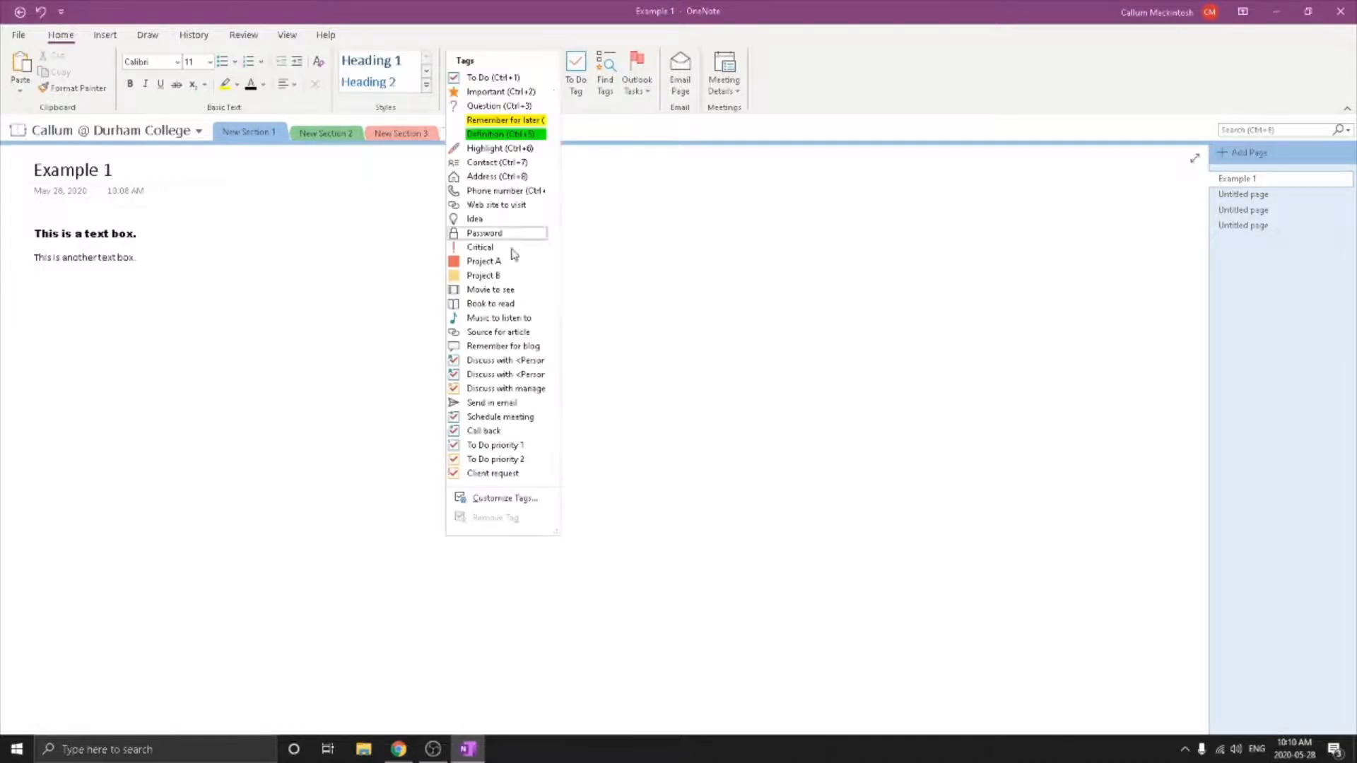
Examine the tag customization list, the settings for creating a new tag, and the complete tag list.
left_click(529, 501)
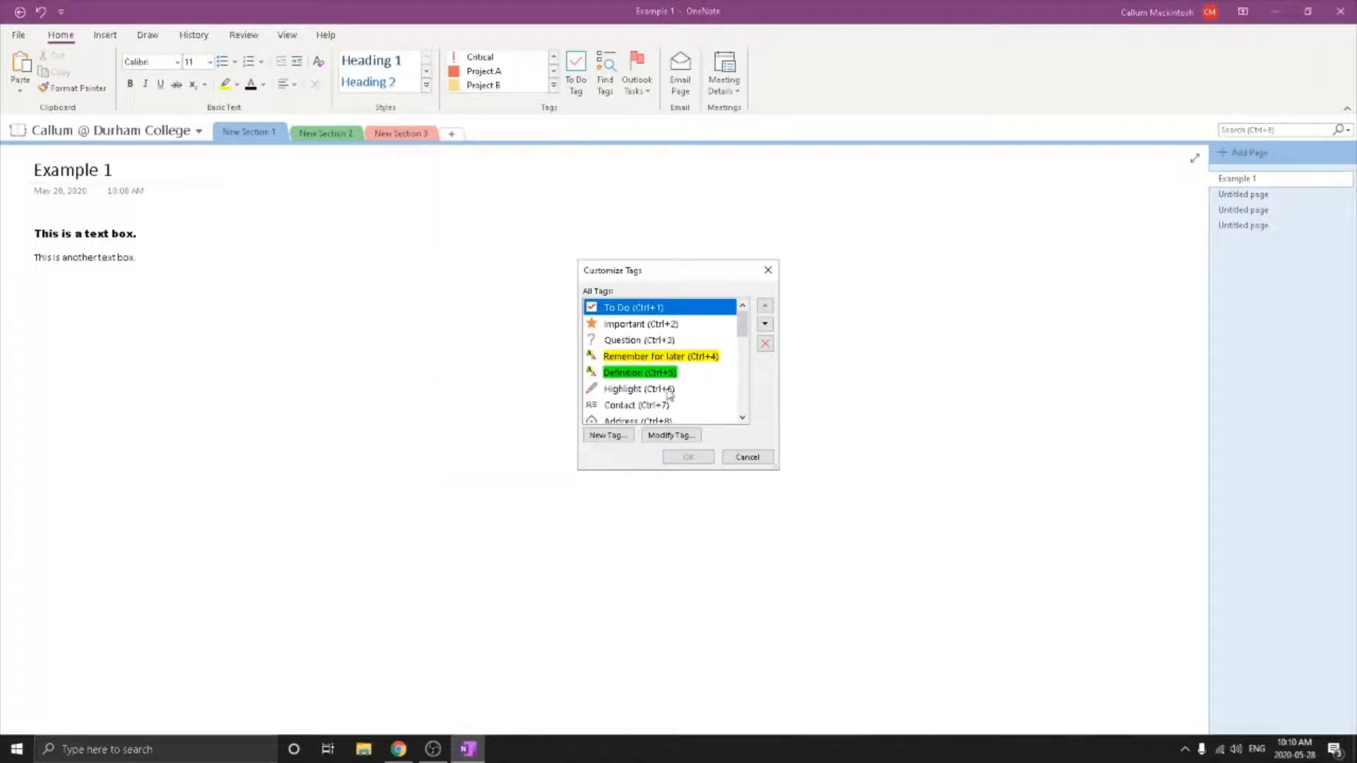
scroll(668, 392, "down", 5)
left_click(608, 435)
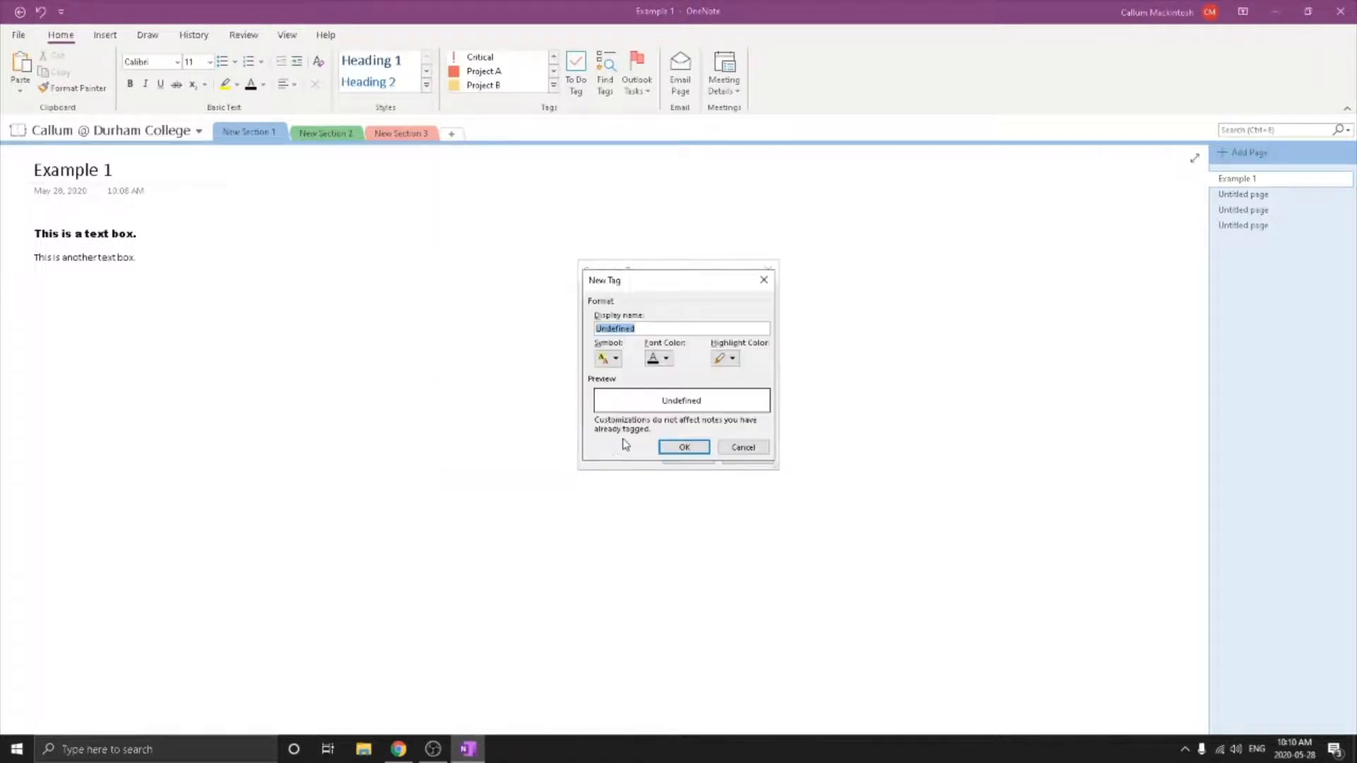
left_click(743, 447)
left_click(767, 269)
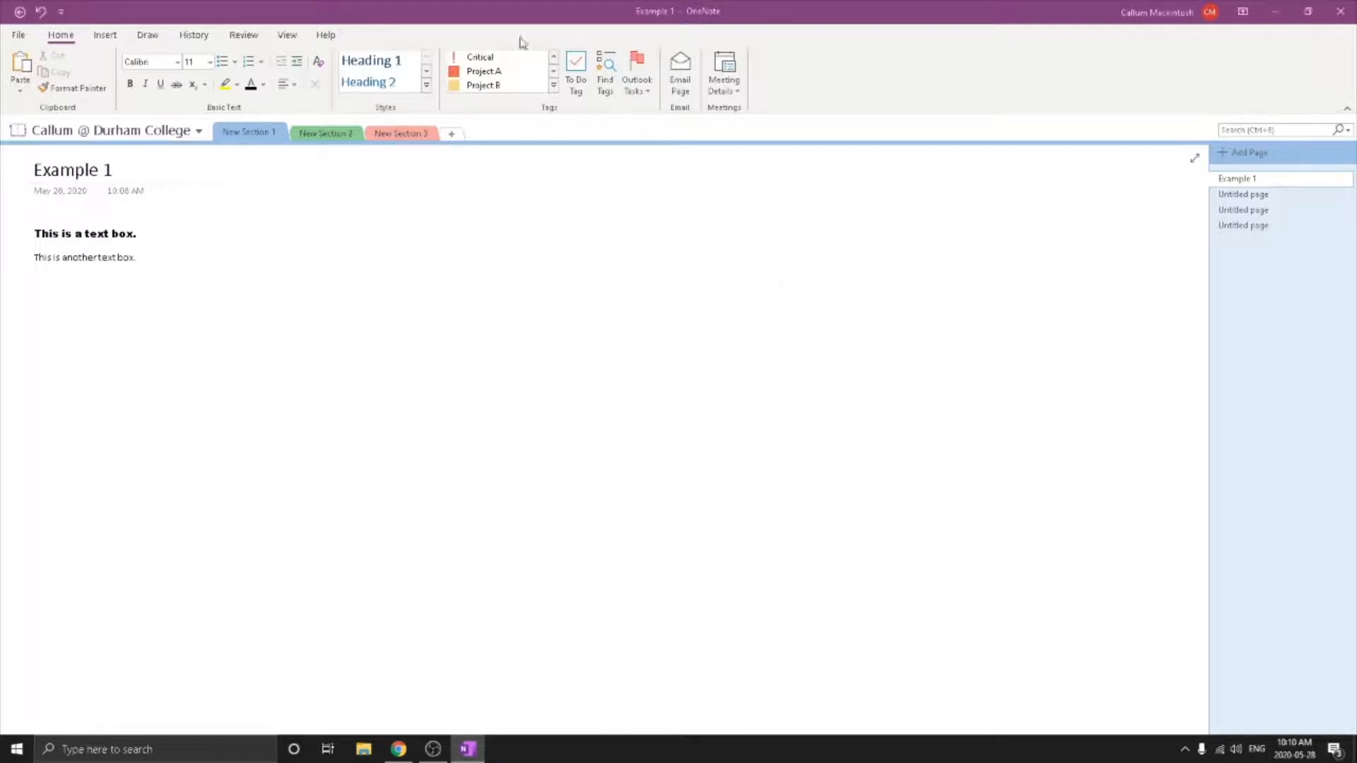
left_click(554, 57)
left_click(554, 56)
left_click(554, 85)
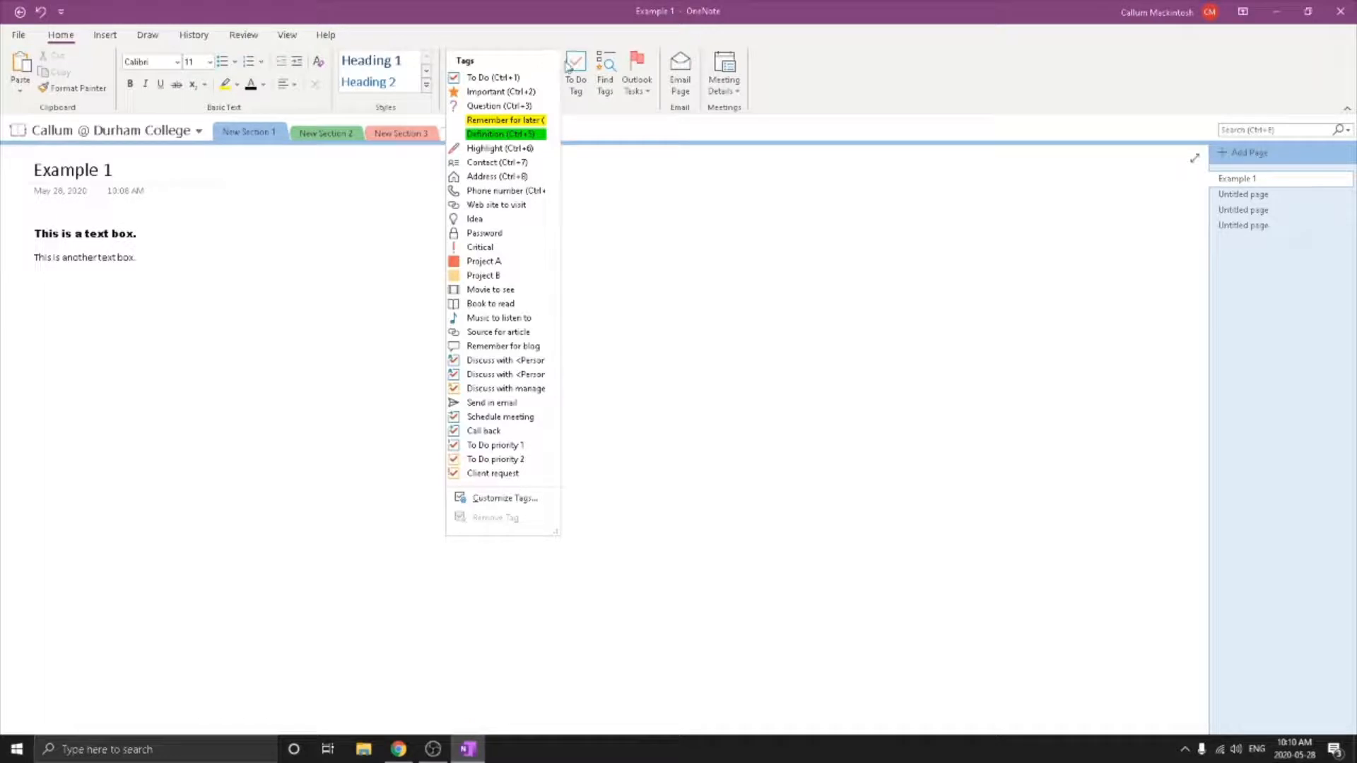
left_click(610, 118)
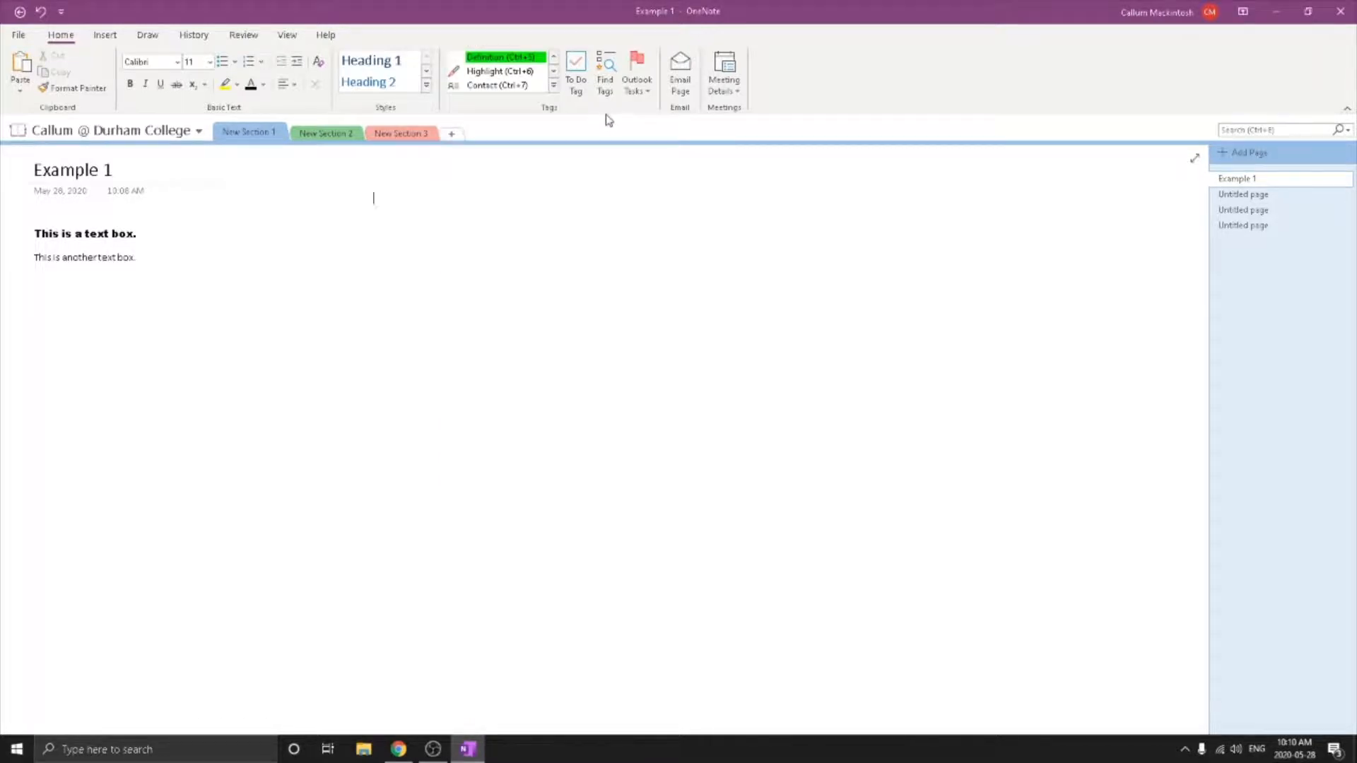
Tag the text "This is another text box." as Important.
left_click(134, 235)
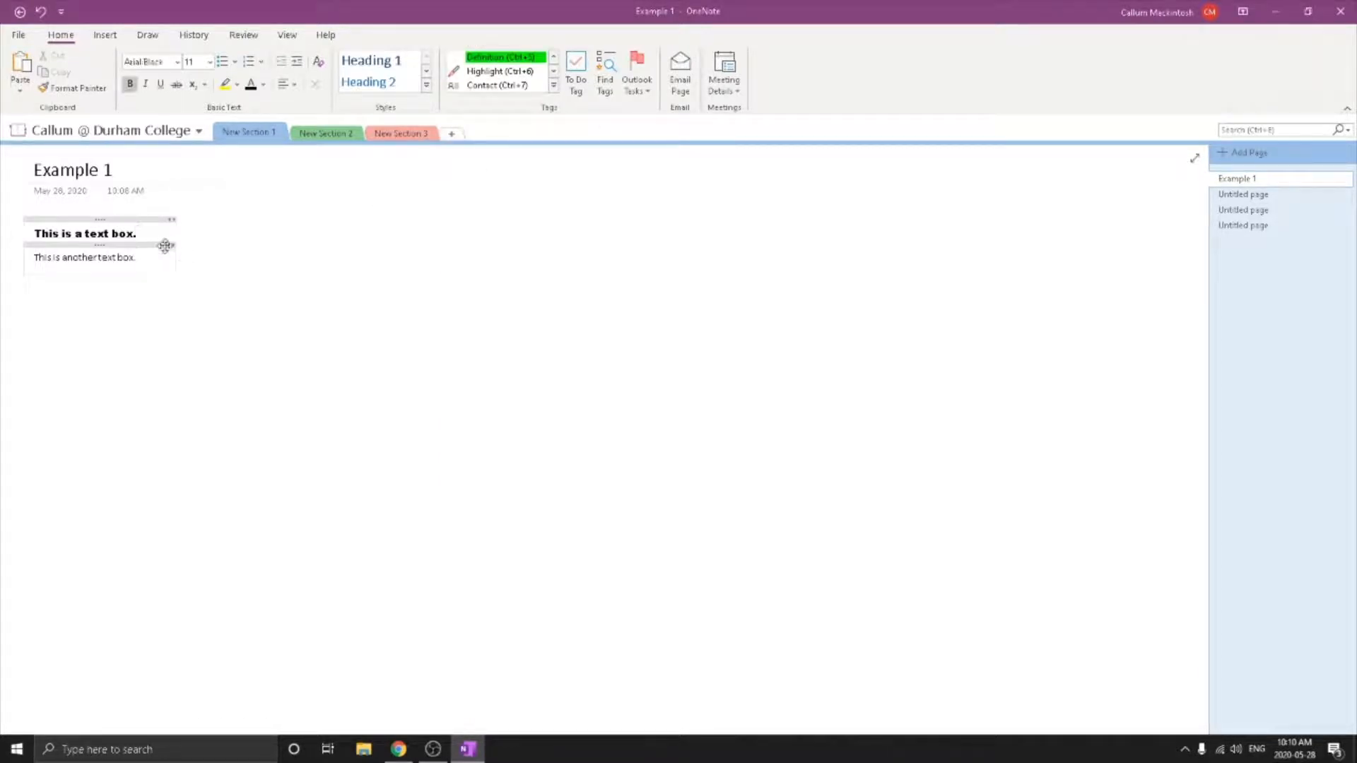
left_click(169, 256)
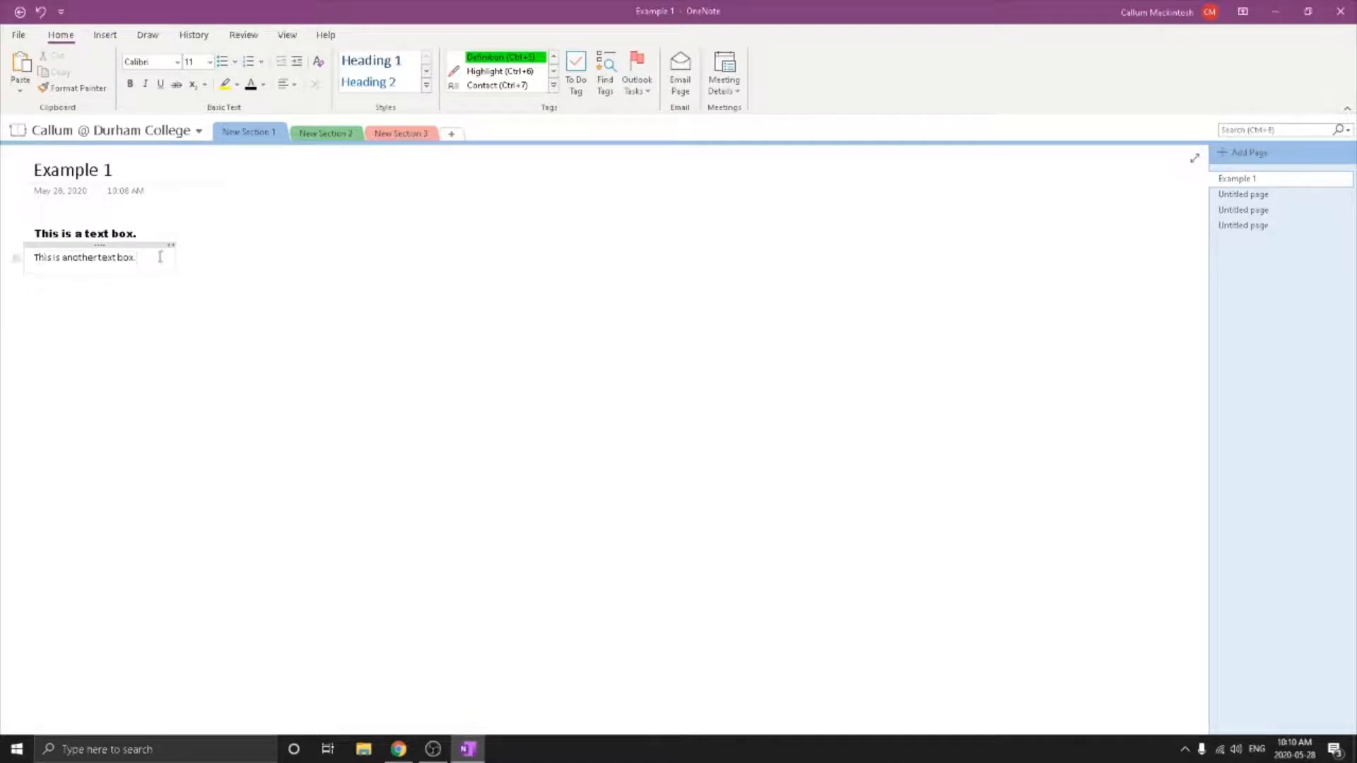
left_click(555, 57)
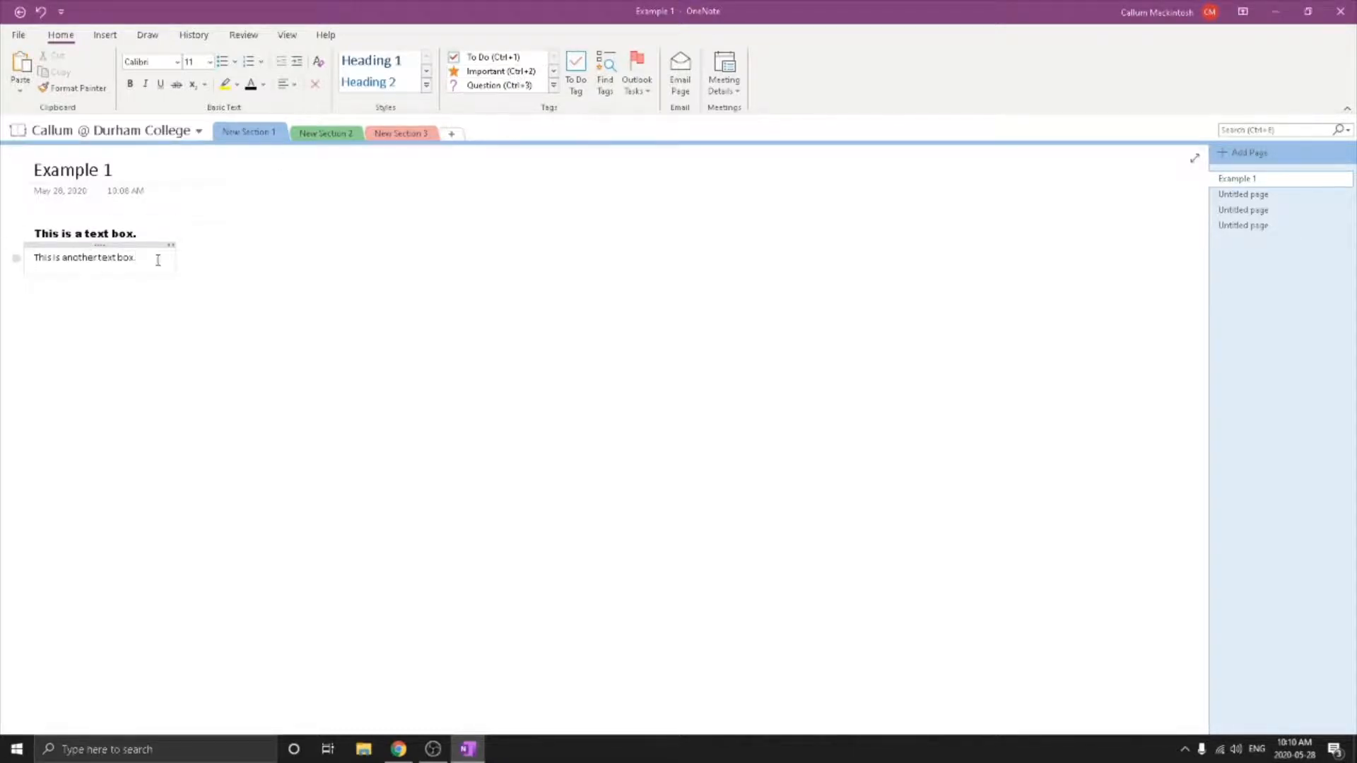
key("ctrl+2")
left_click(1259, 210)
left_click(1255, 178)
left_click(289, 300)
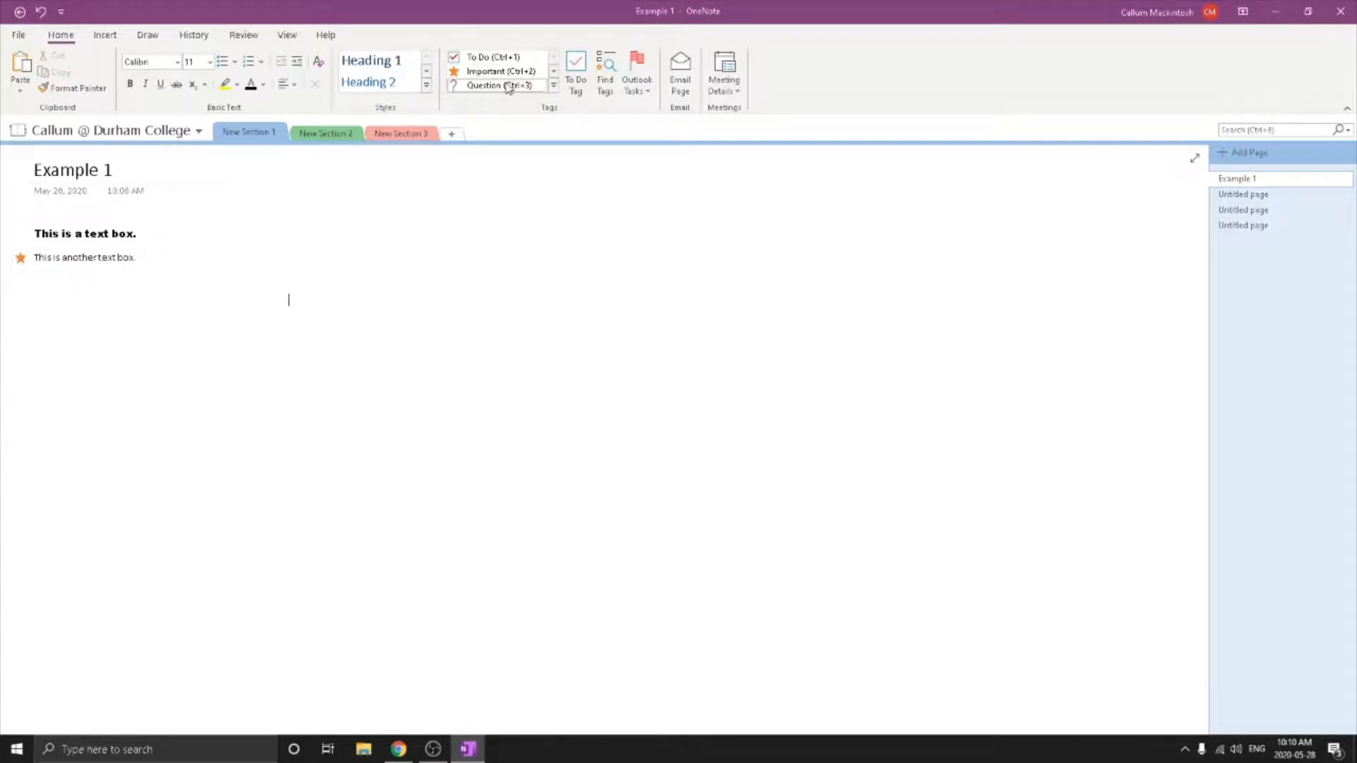
left_click(507, 85)
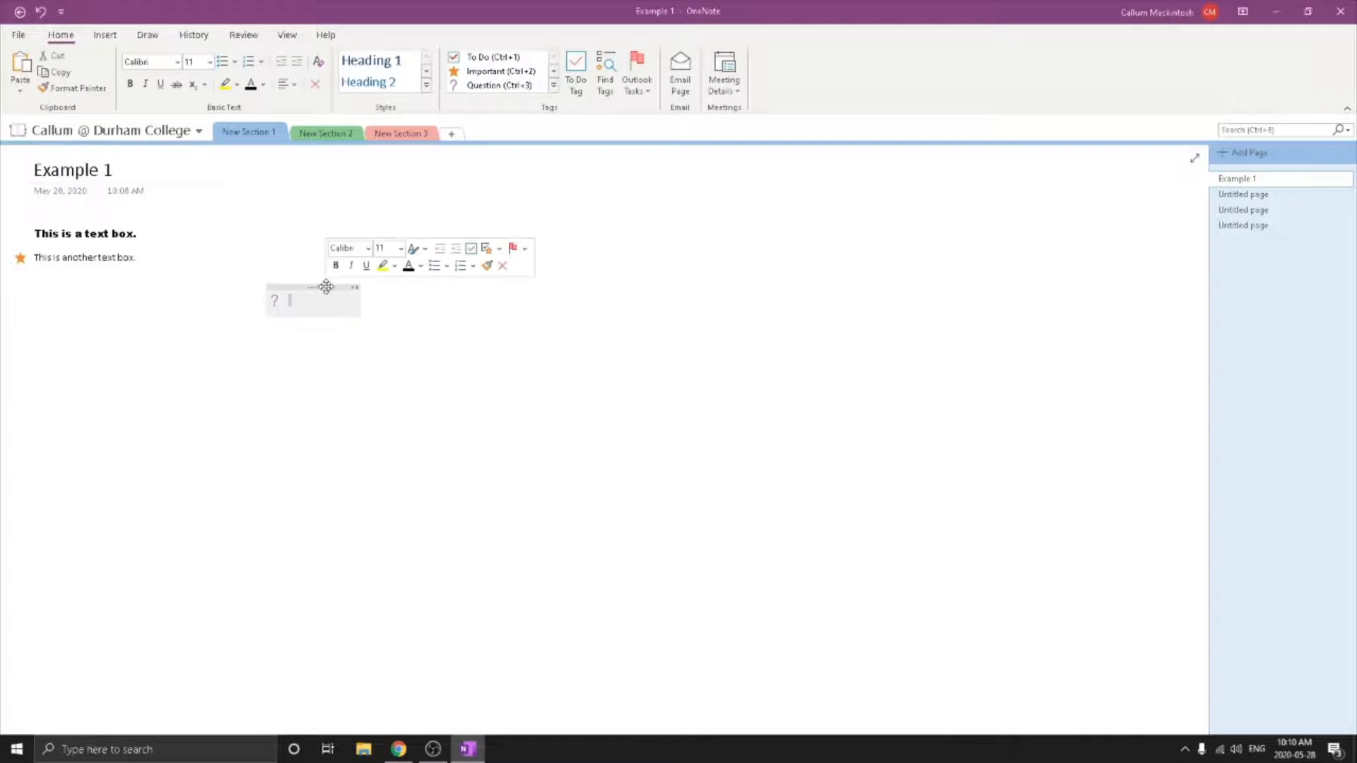
key("Delete")
Tag the text "This is a text box." as Question.
left_click(109, 234)
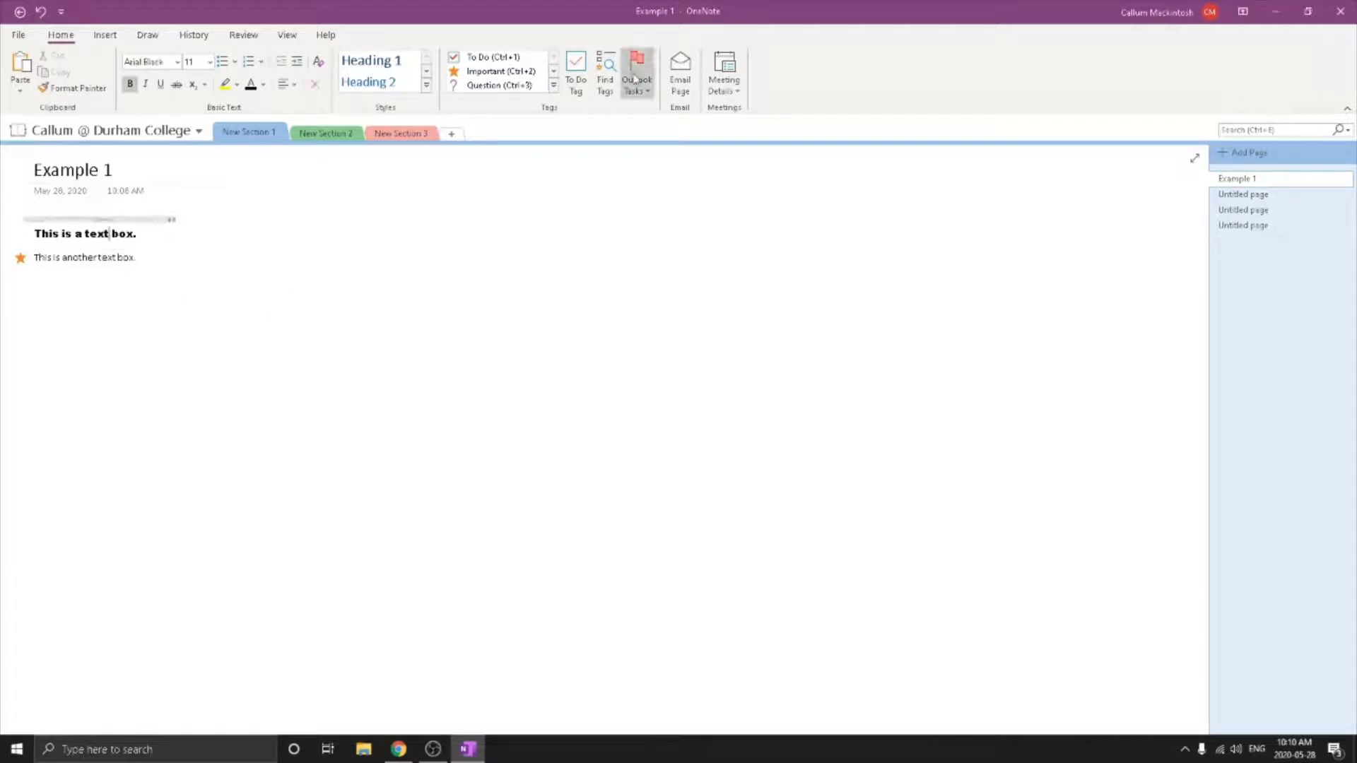
left_click(483, 86)
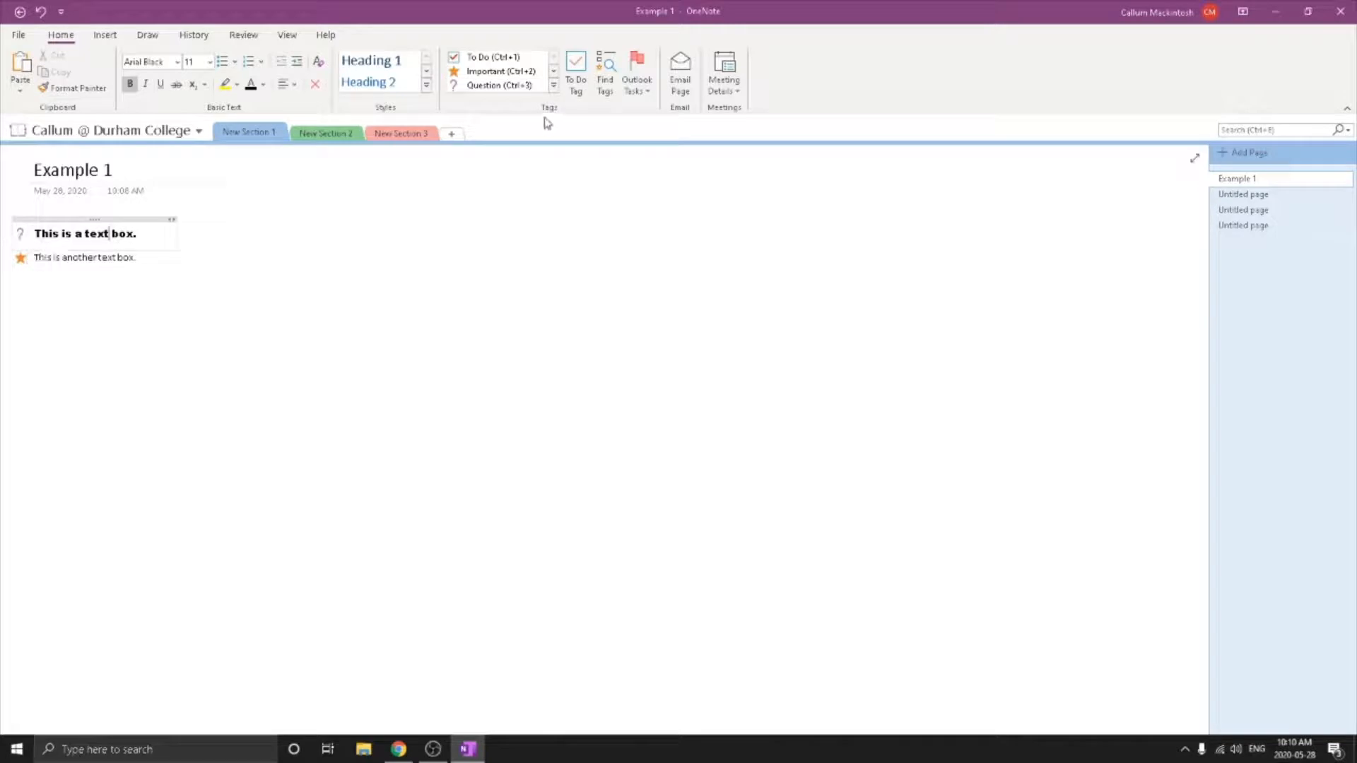
left_click(555, 72)
left_click(555, 72)
double_click(554, 58)
left_click(436, 241)
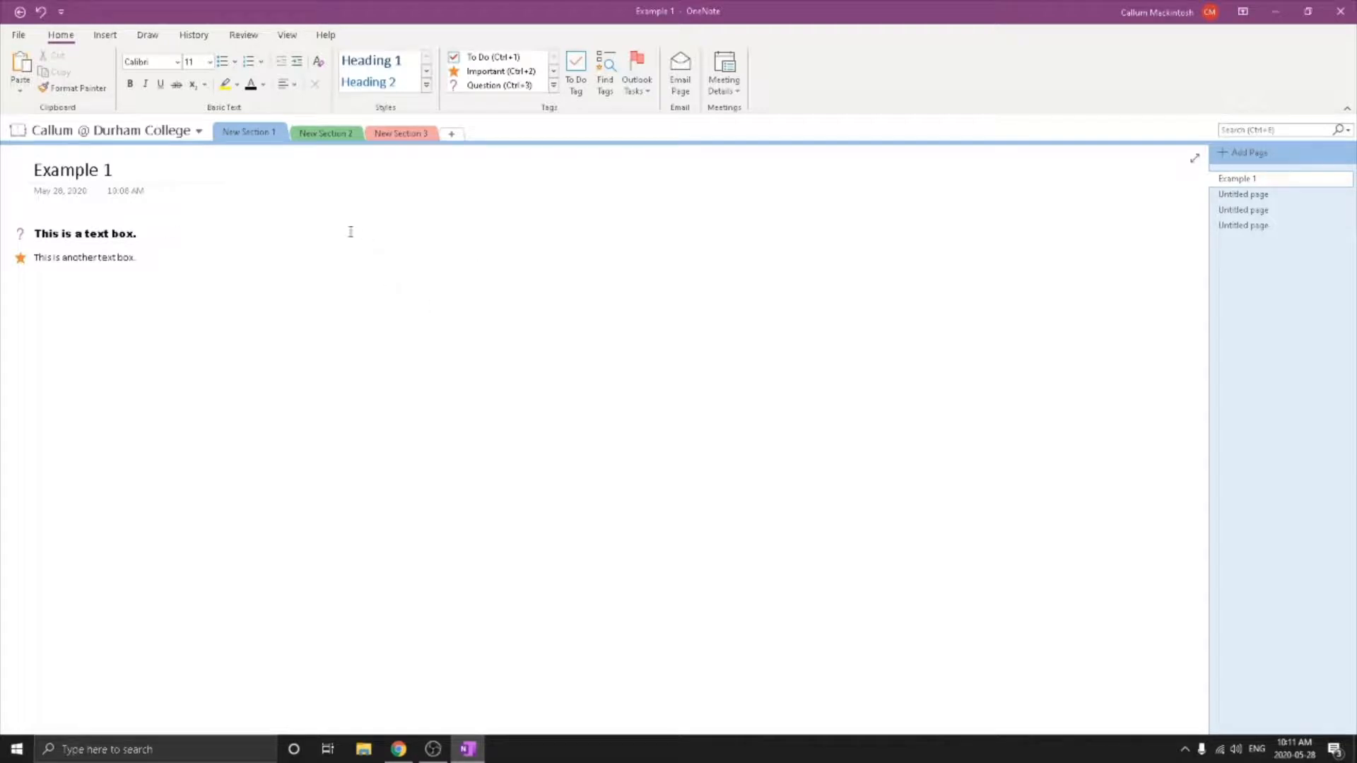
Add a text box in the blank area reading "Assignment 1: 05/29/2020" and tag it as To Do.
left_click(144, 258)
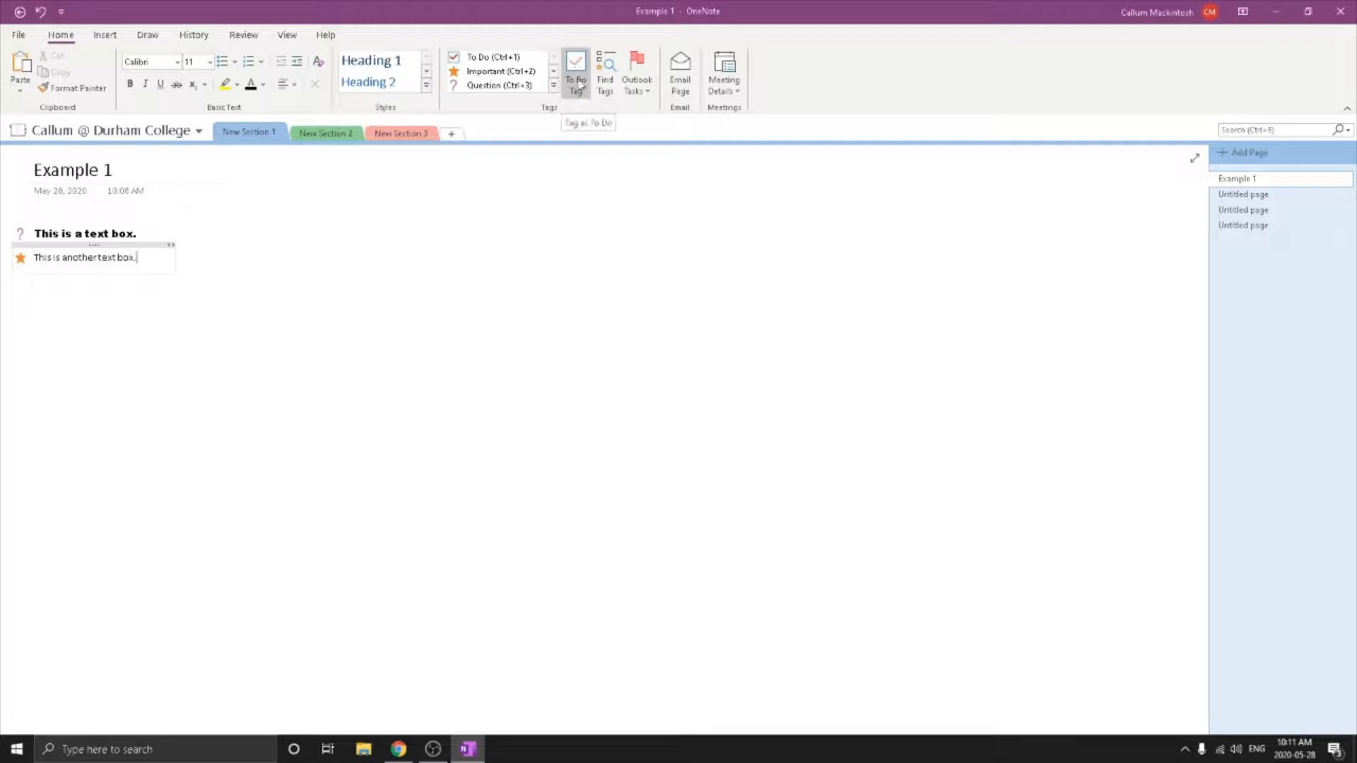
left_click(129, 351)
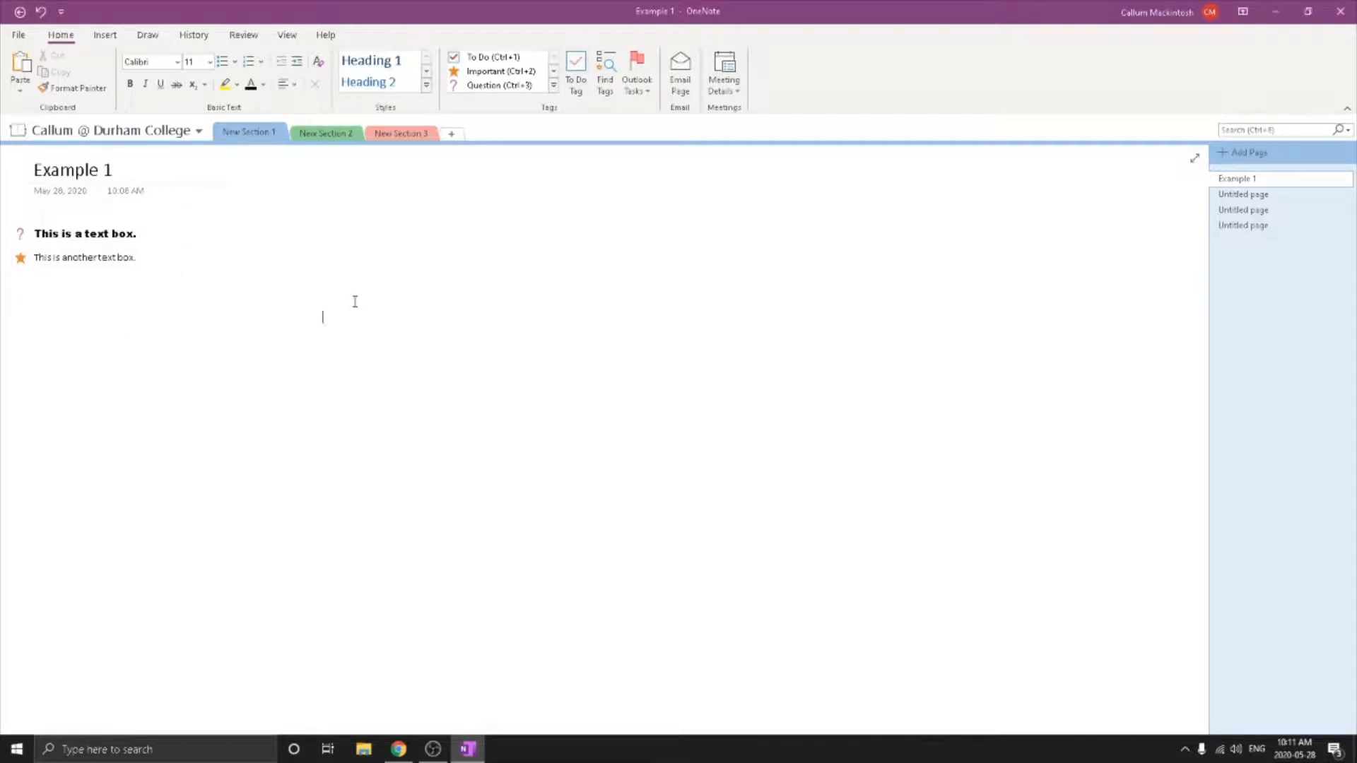
type("Te")
key("BackSpace")
type("Assignment 1: 05/29")
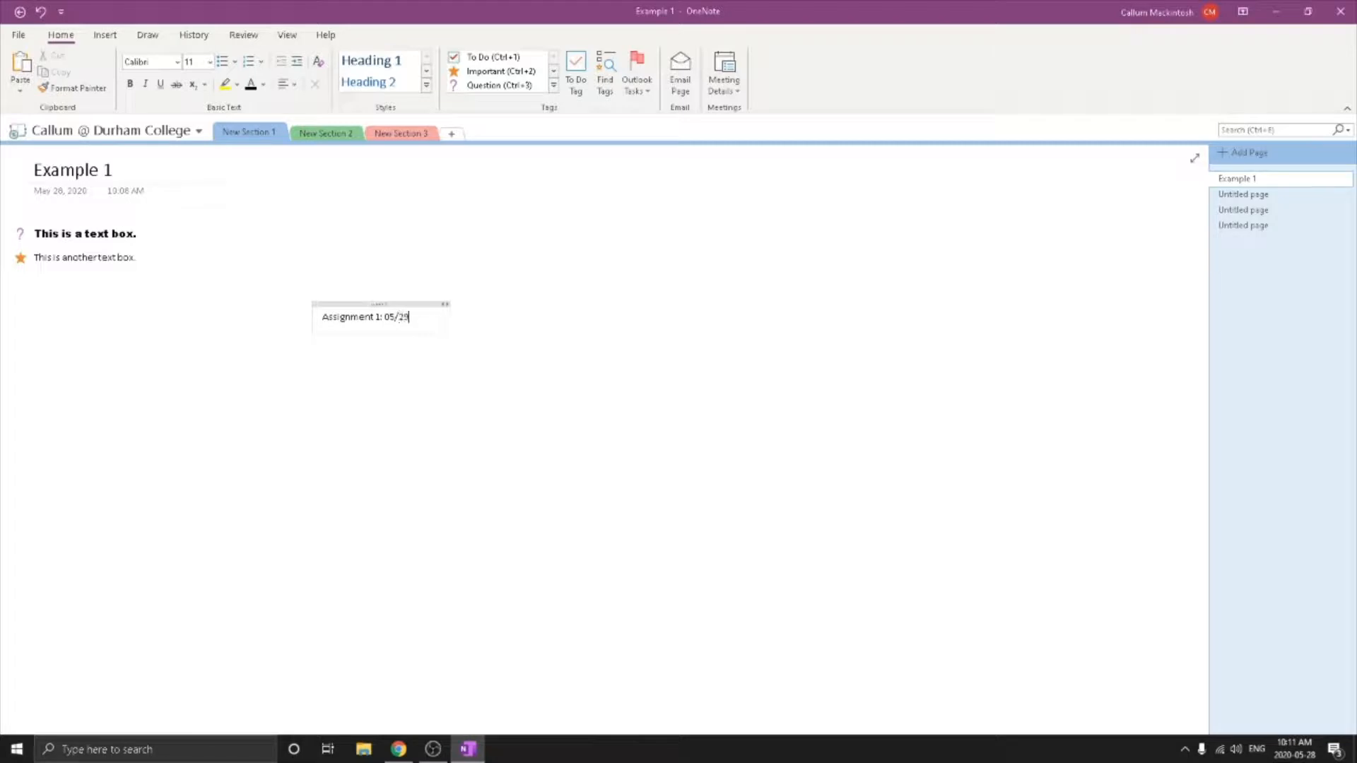
type("/201")
type("020")
left_click(580, 84)
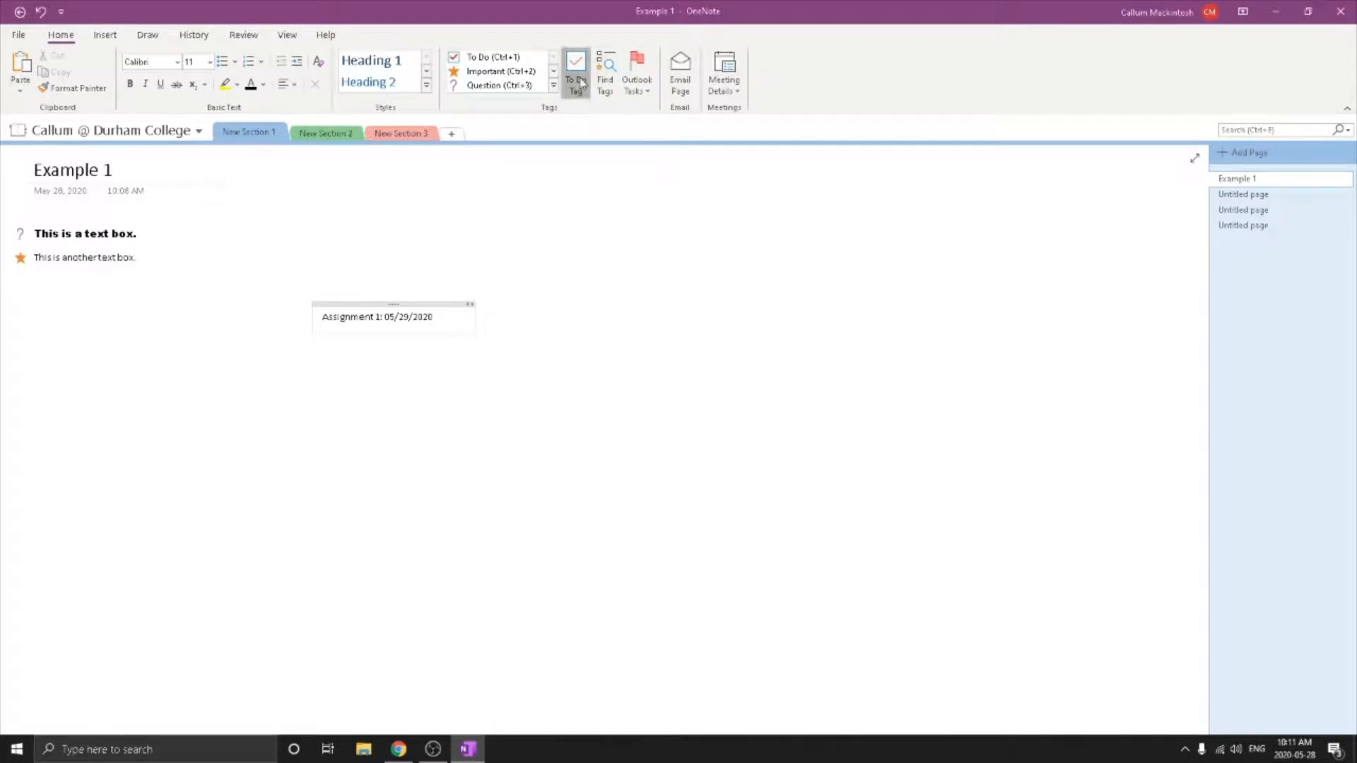
Move the assignment note directly beneath the other two text boxes and check off its To Do box.
left_click(472, 381)
left_click_drag(393, 304, 105, 272)
left_click(287, 308)
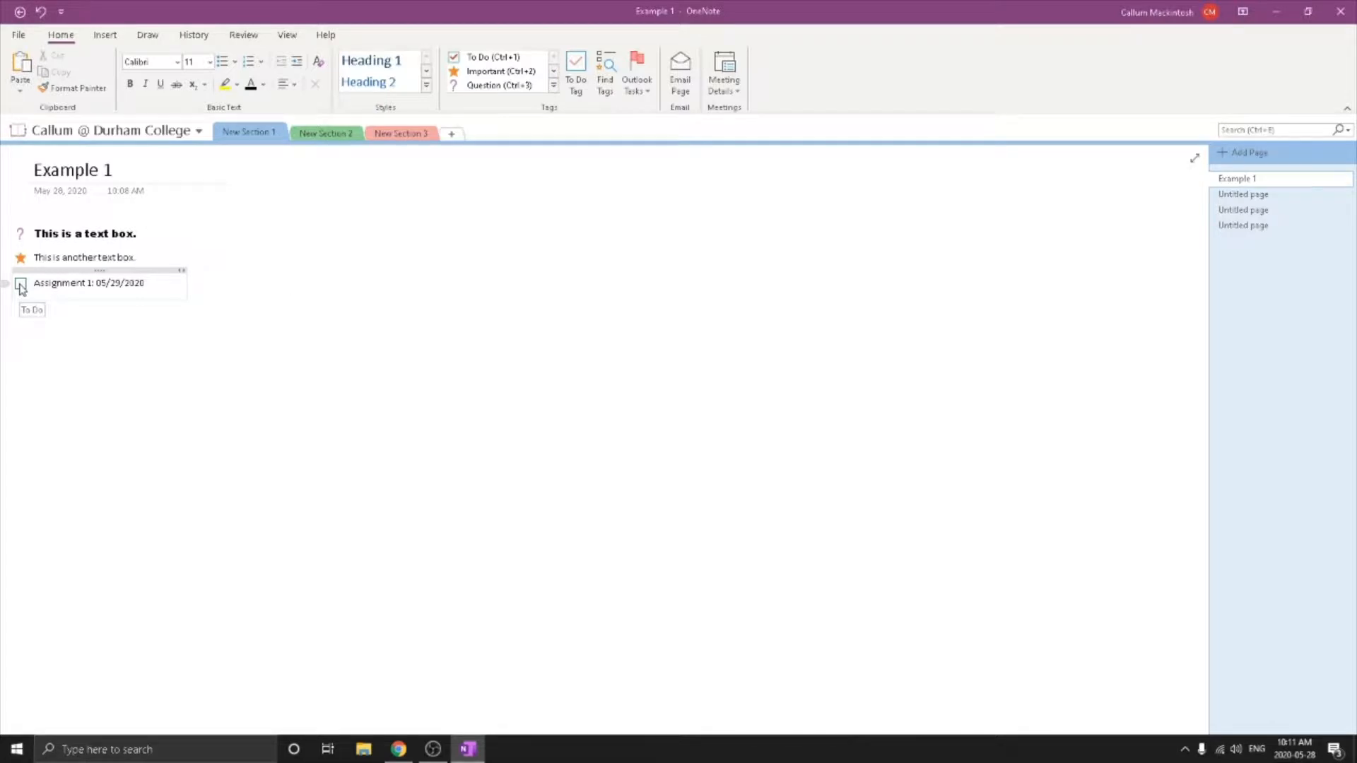
left_click(21, 286)
left_click(415, 301)
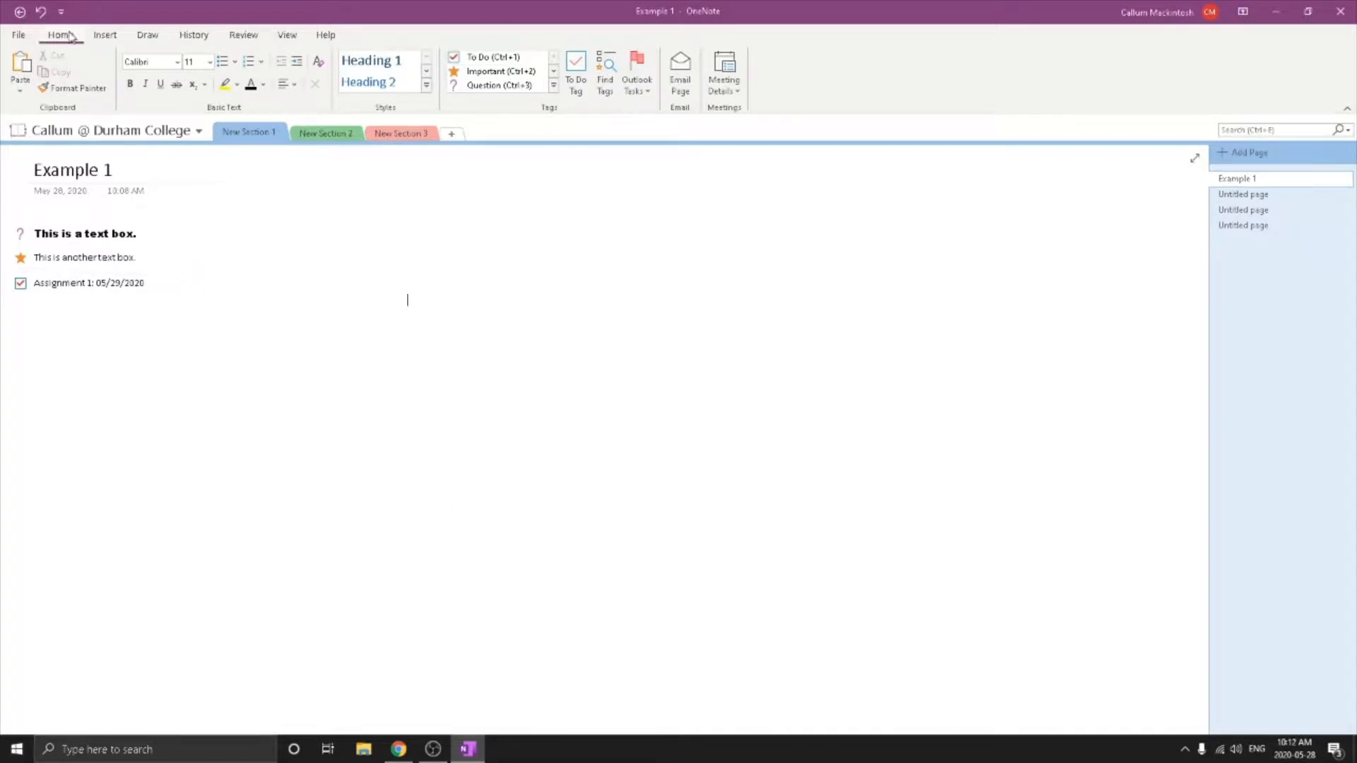
Insert a 3x3 table on the page beside the text boxes and select it.
left_click(107, 36)
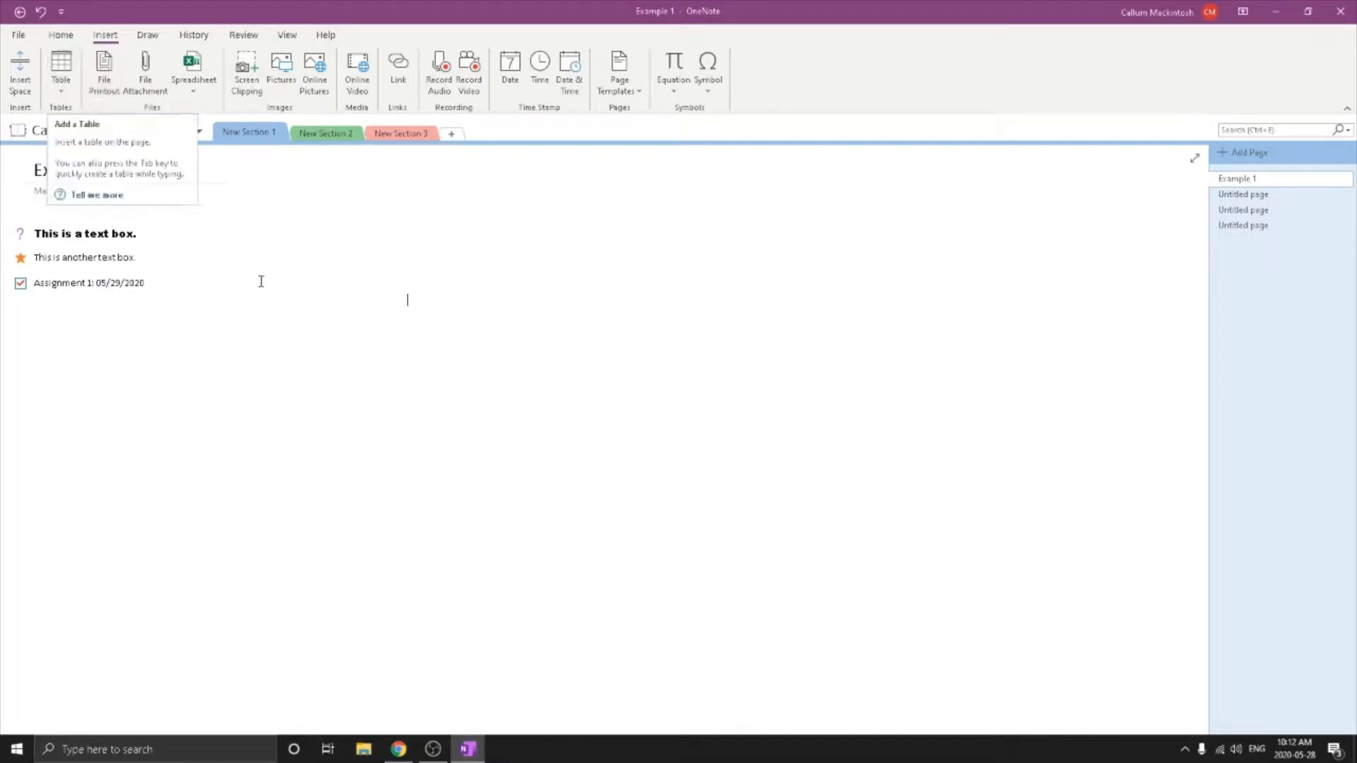
left_click(62, 74)
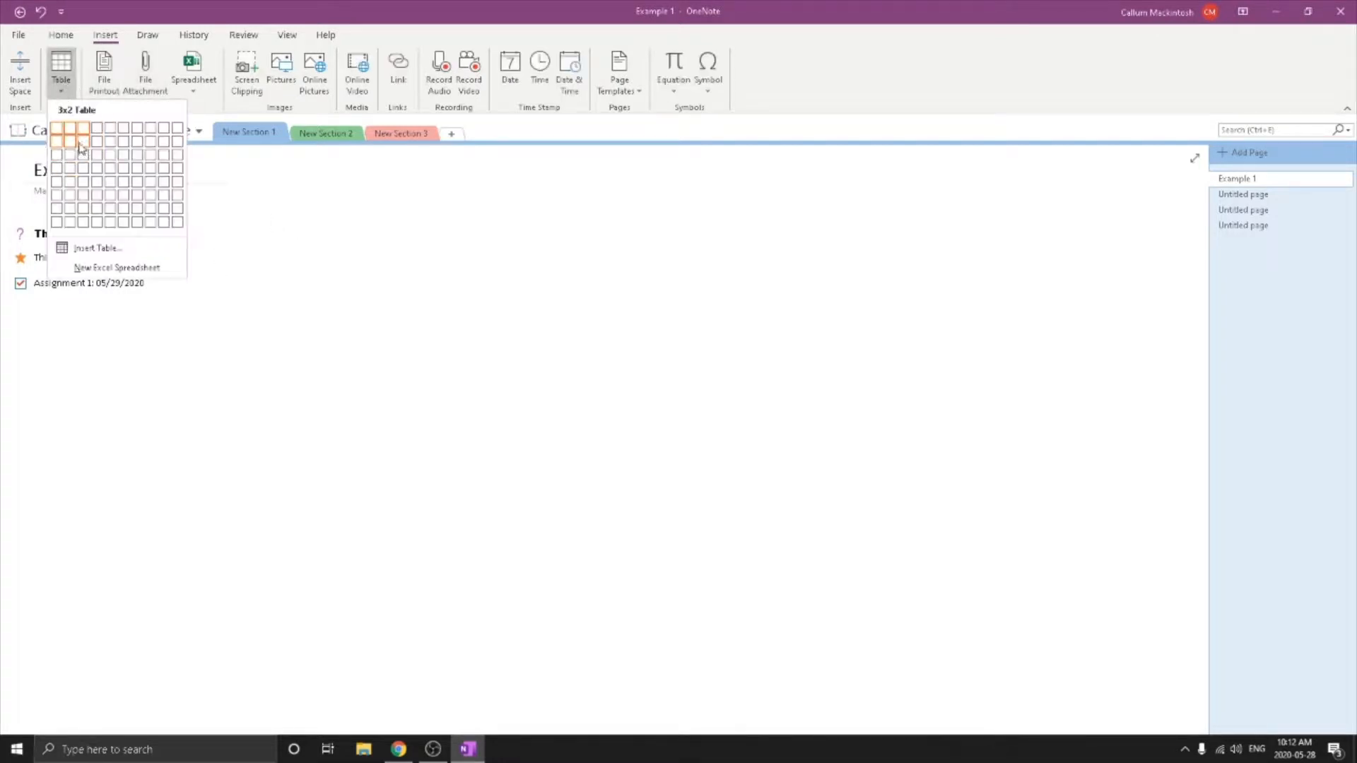
left_click(84, 156)
left_click_drag(284, 188, 329, 246)
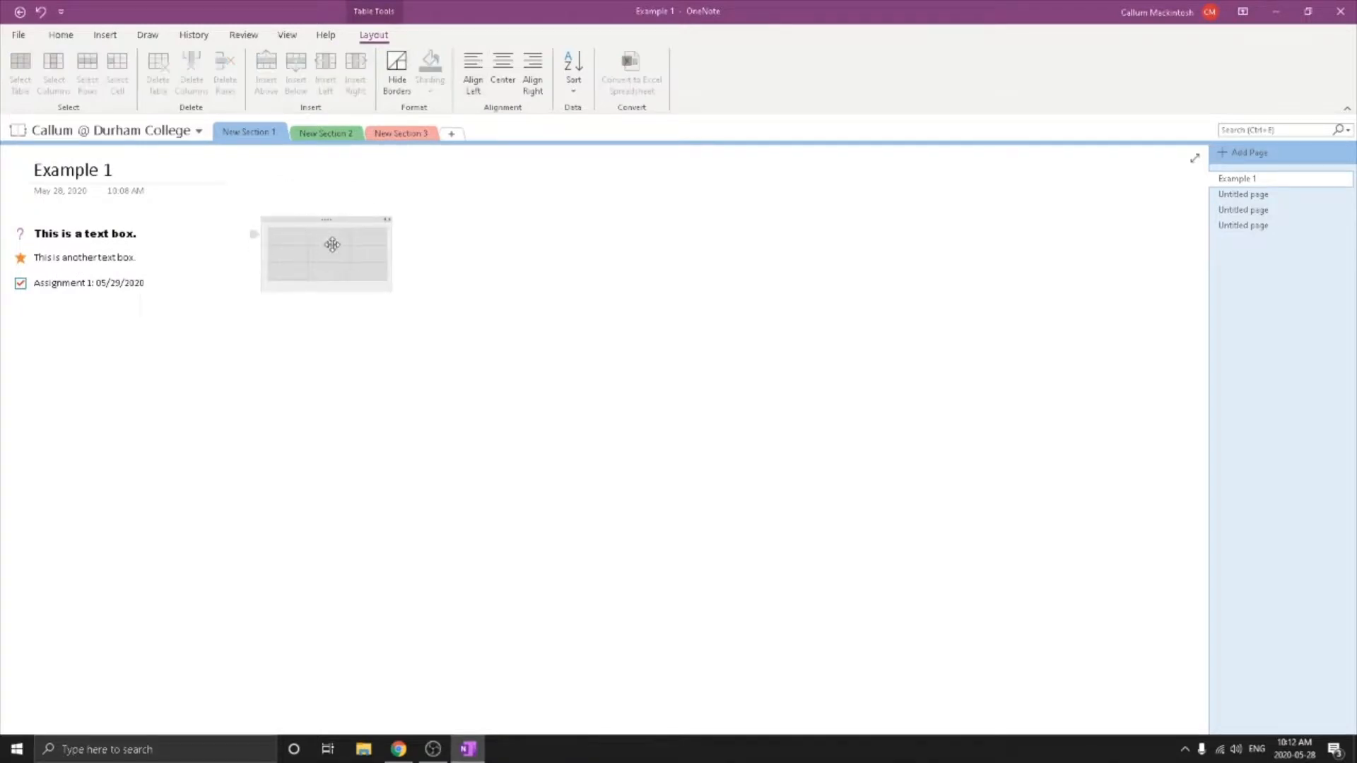
Attach the file Example.docx from the Desktop to the page.
left_click(105, 35)
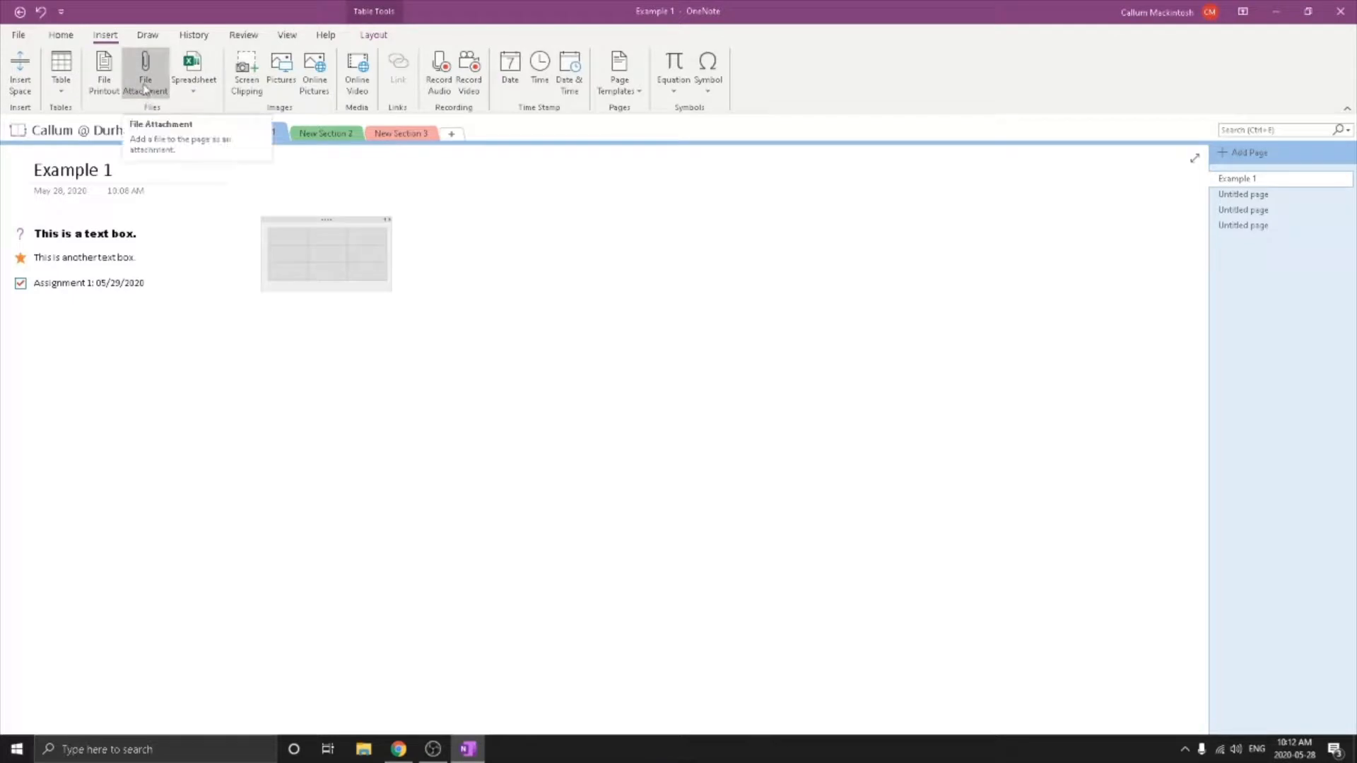
left_click(145, 84)
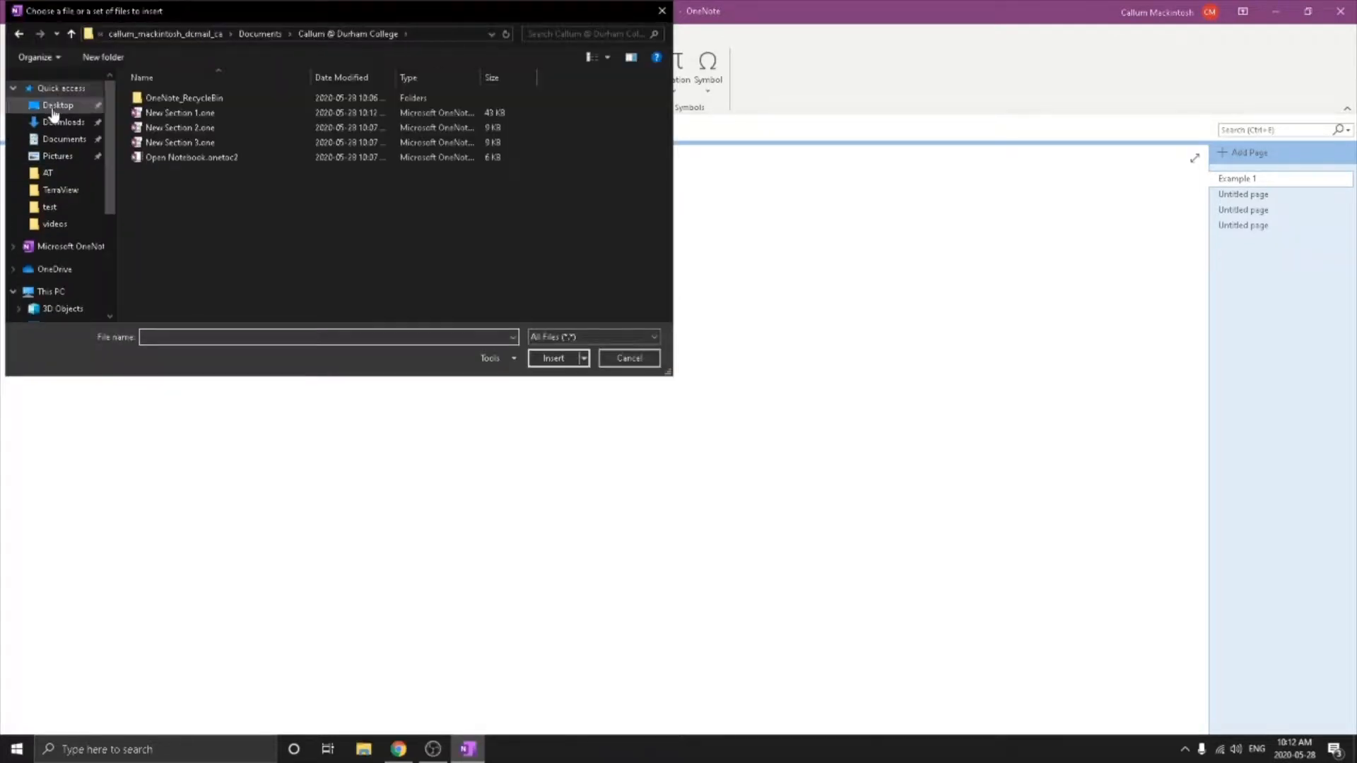
left_click(57, 105)
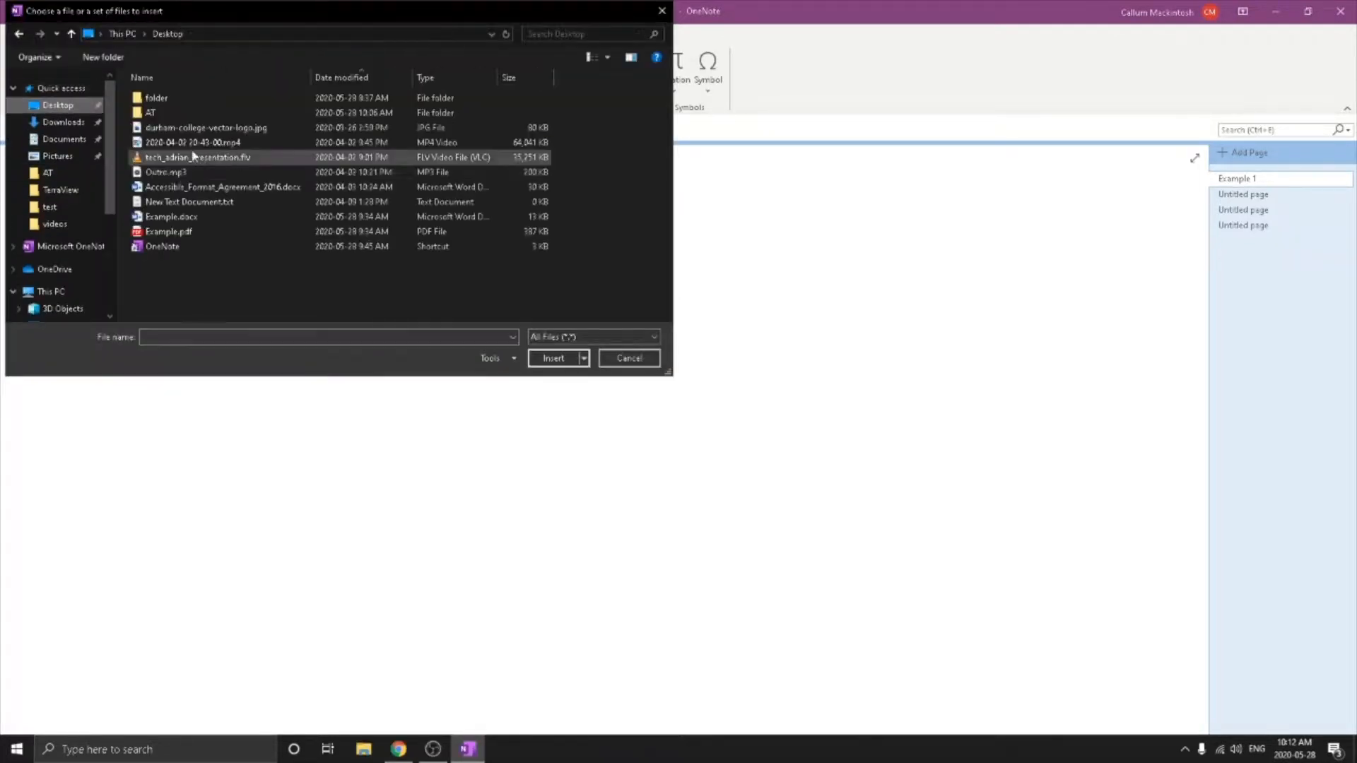
double_click(173, 217)
left_click(682, 363)
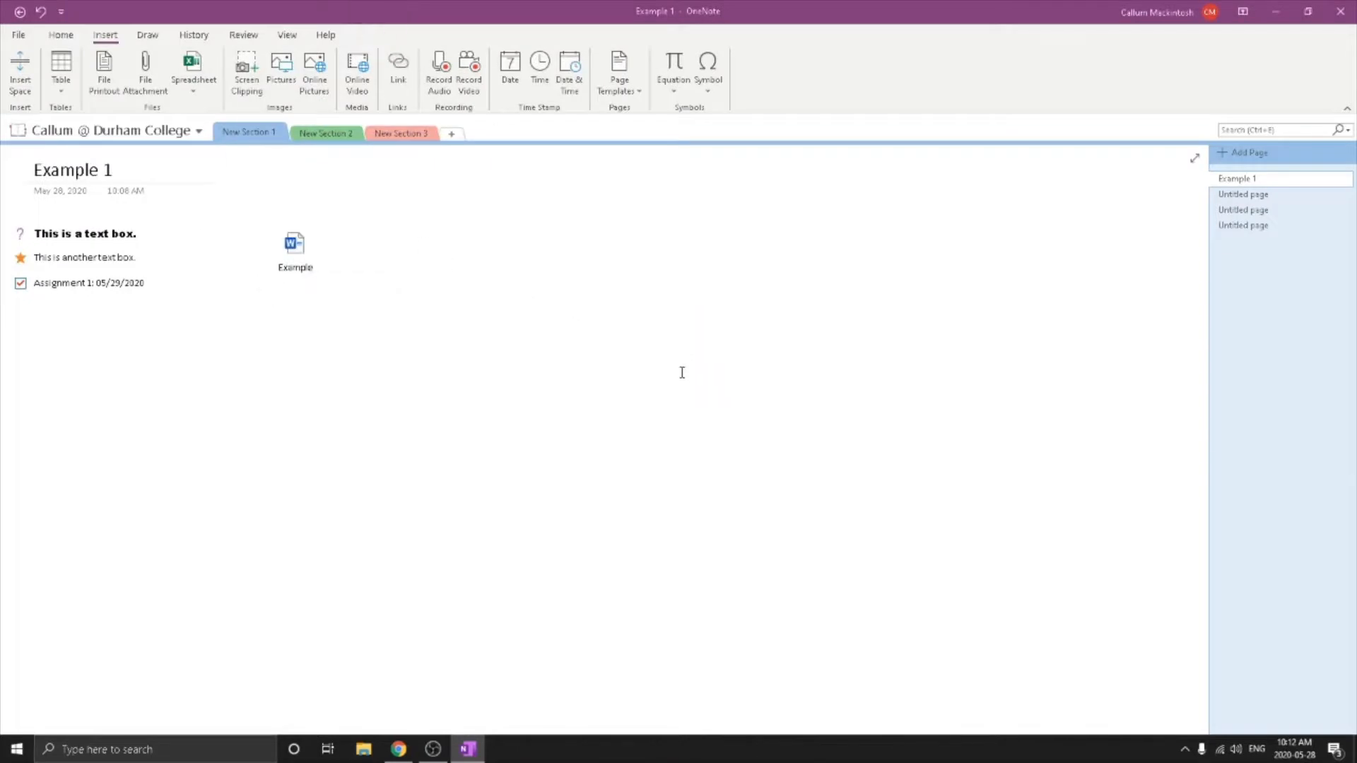
Move the Example attachment closer to the text boxes.
left_click_drag(318, 228, 210, 249)
left_click(375, 253)
left_click(256, 247)
left_click(345, 248)
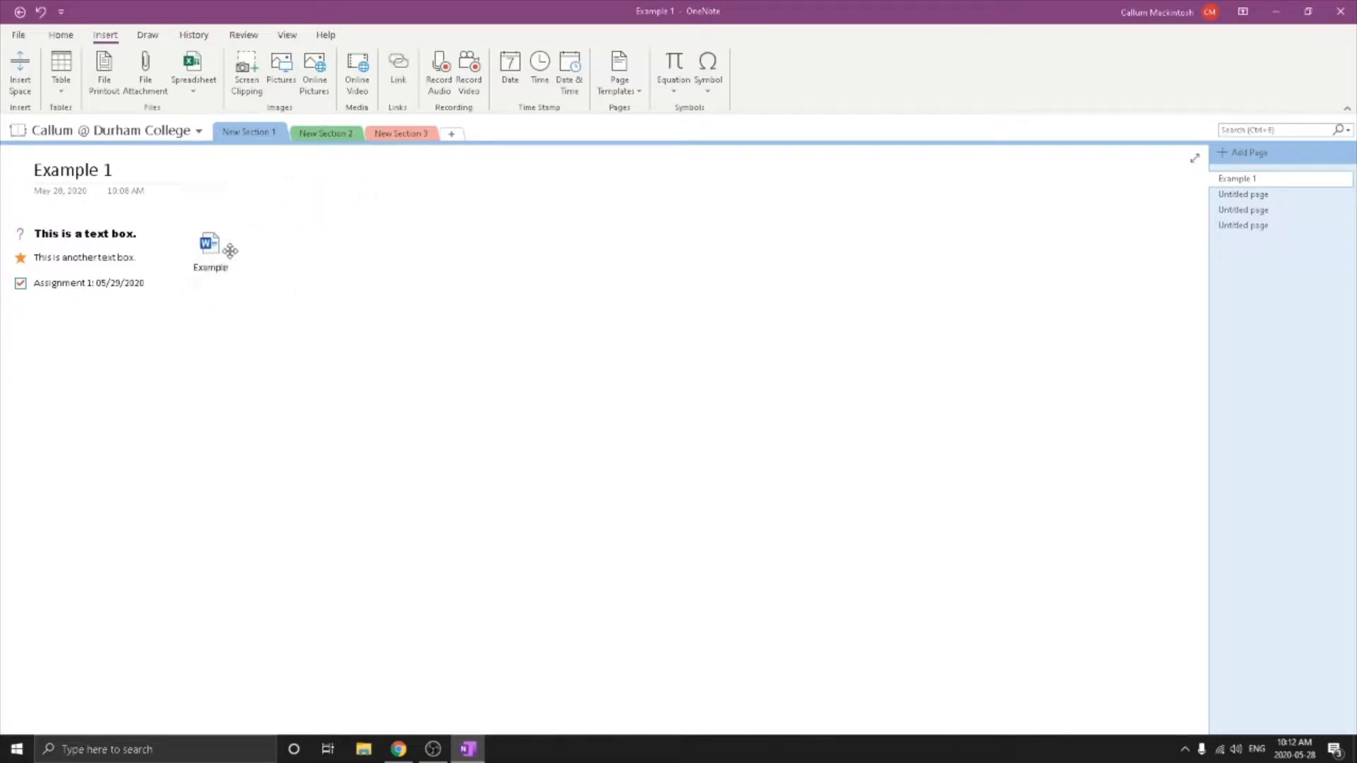
left_click(230, 250)
right_click(212, 247)
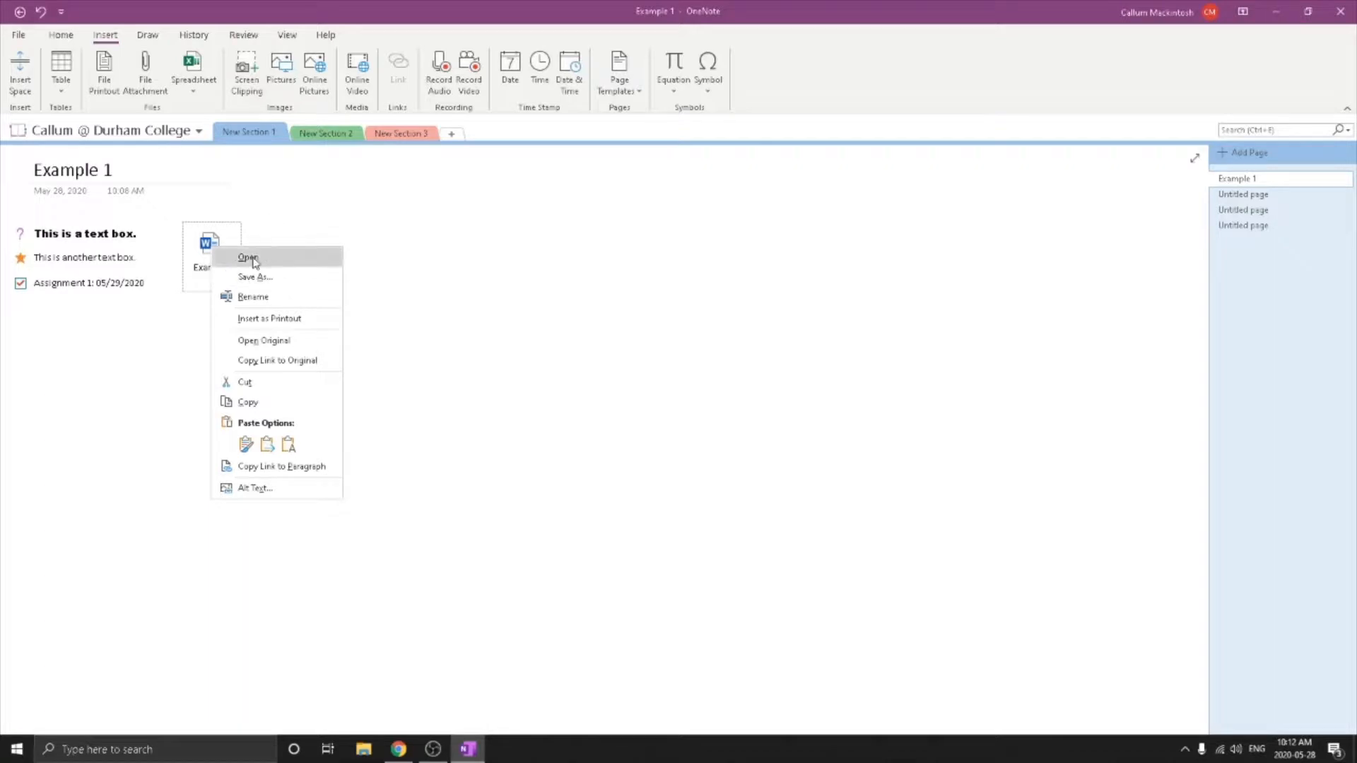
left_click(290, 225)
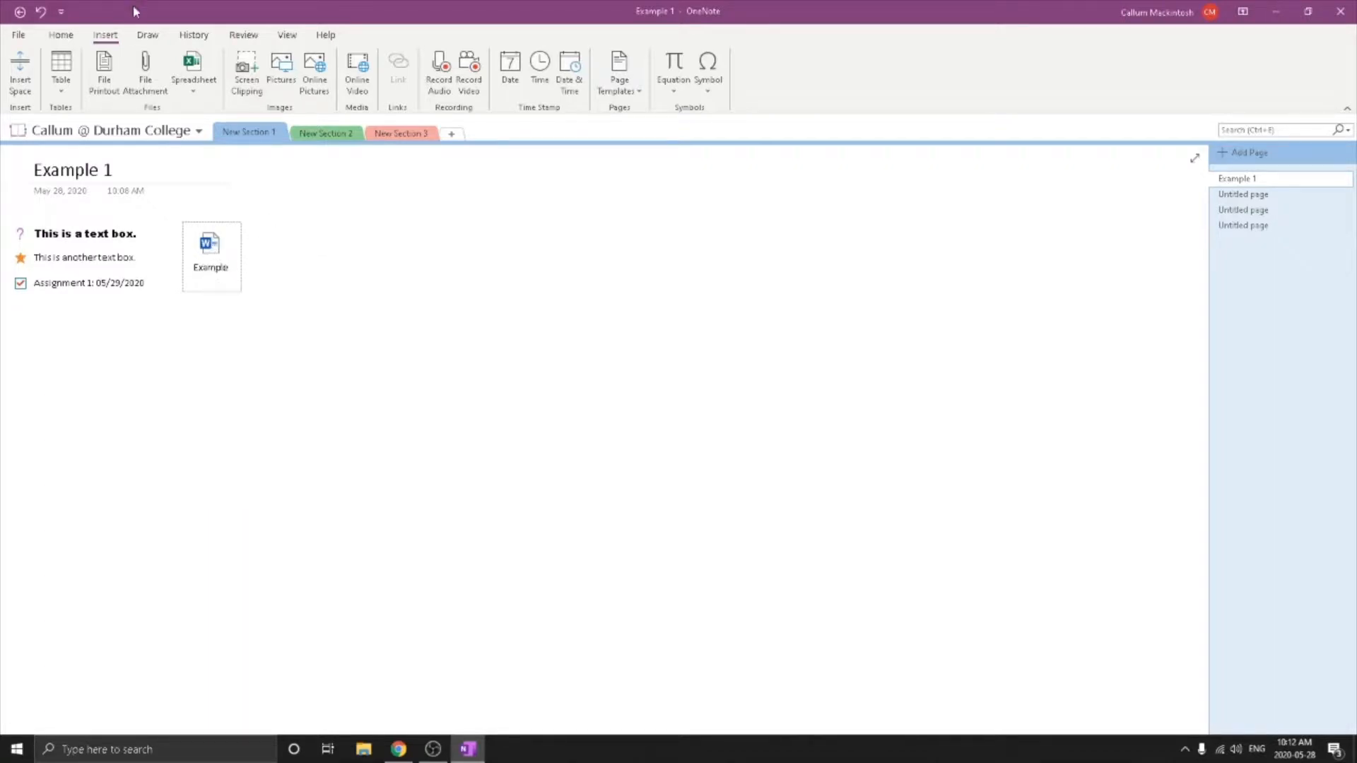
left_click(205, 95)
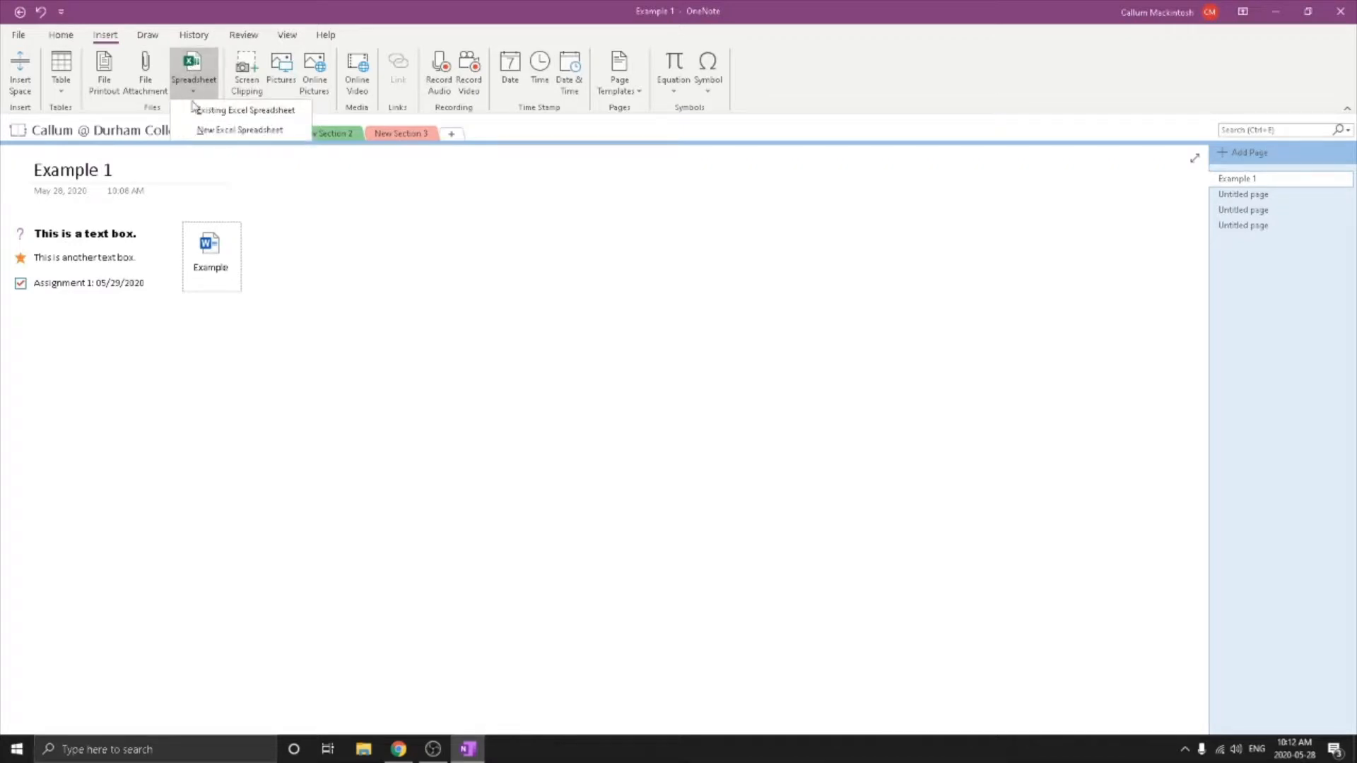
left_click(205, 95)
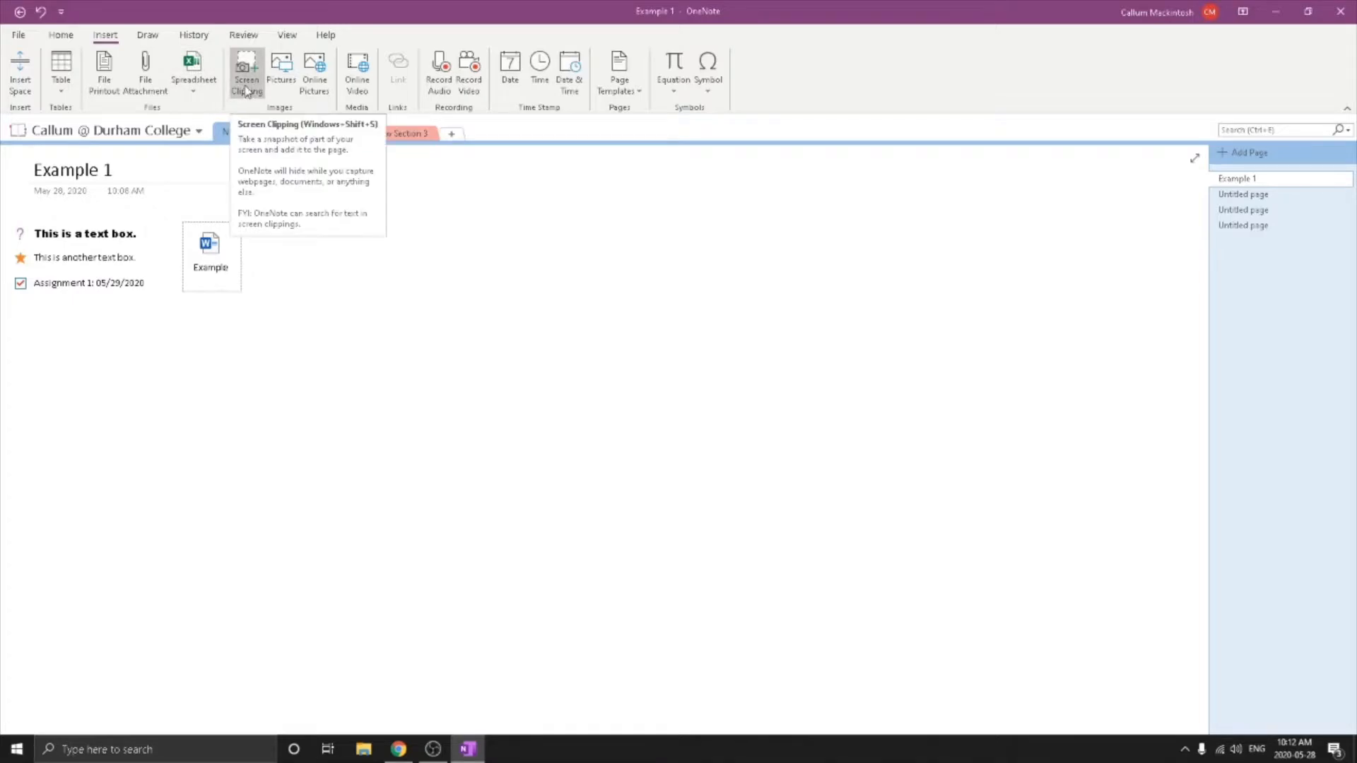
Insert a screen clipping that captures the green tent in the desktop wallpaper.
left_click(246, 89)
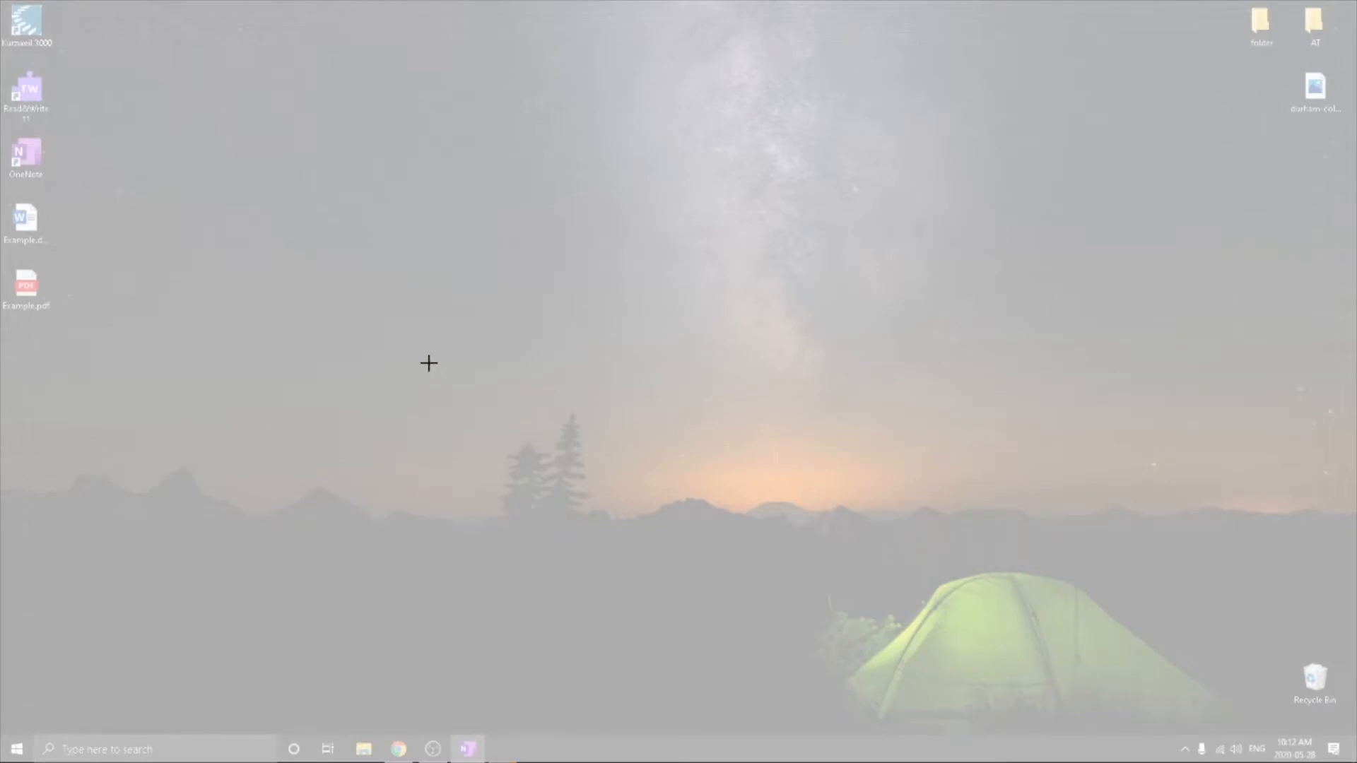
left_click_drag(789, 540, 1251, 733)
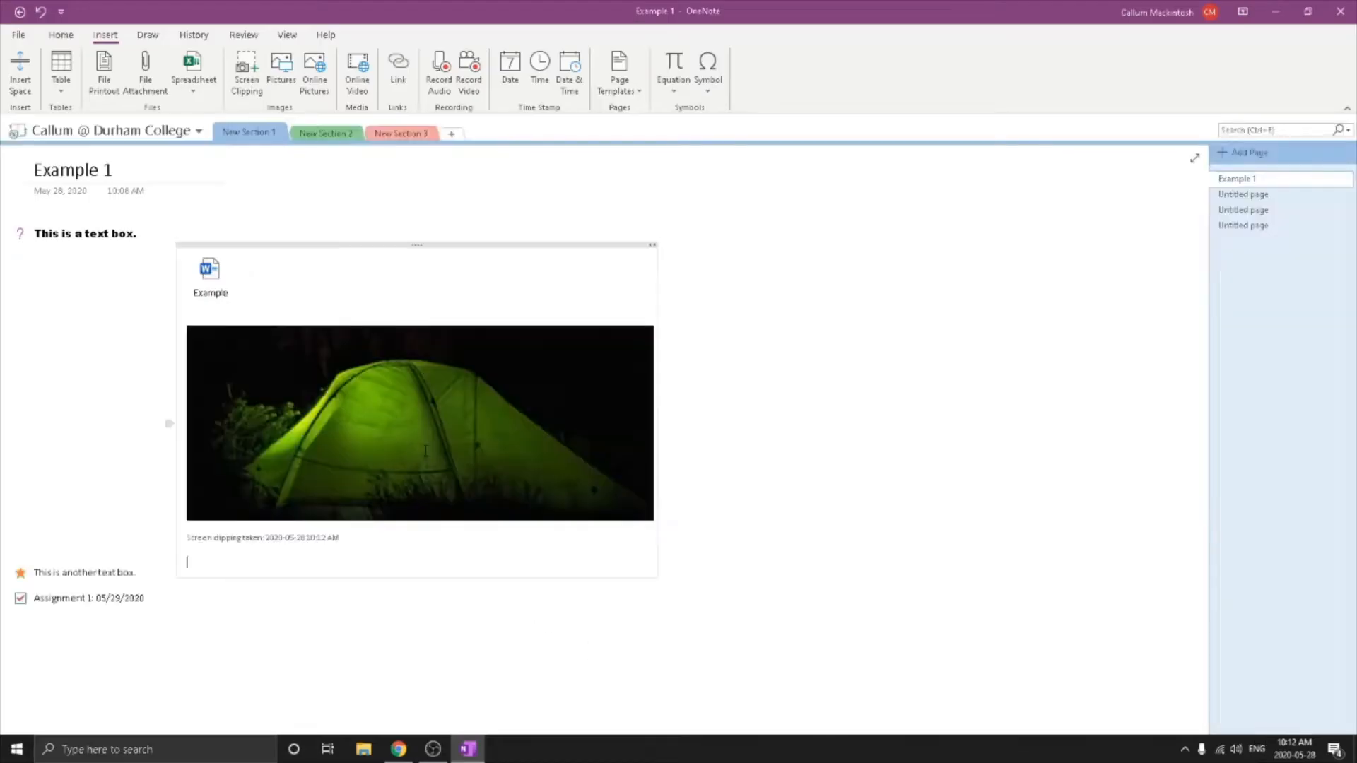
Move the tent clipping into the blank area away from the attachment and delete its timestamp caption.
left_click_drag(354, 445, 785, 403)
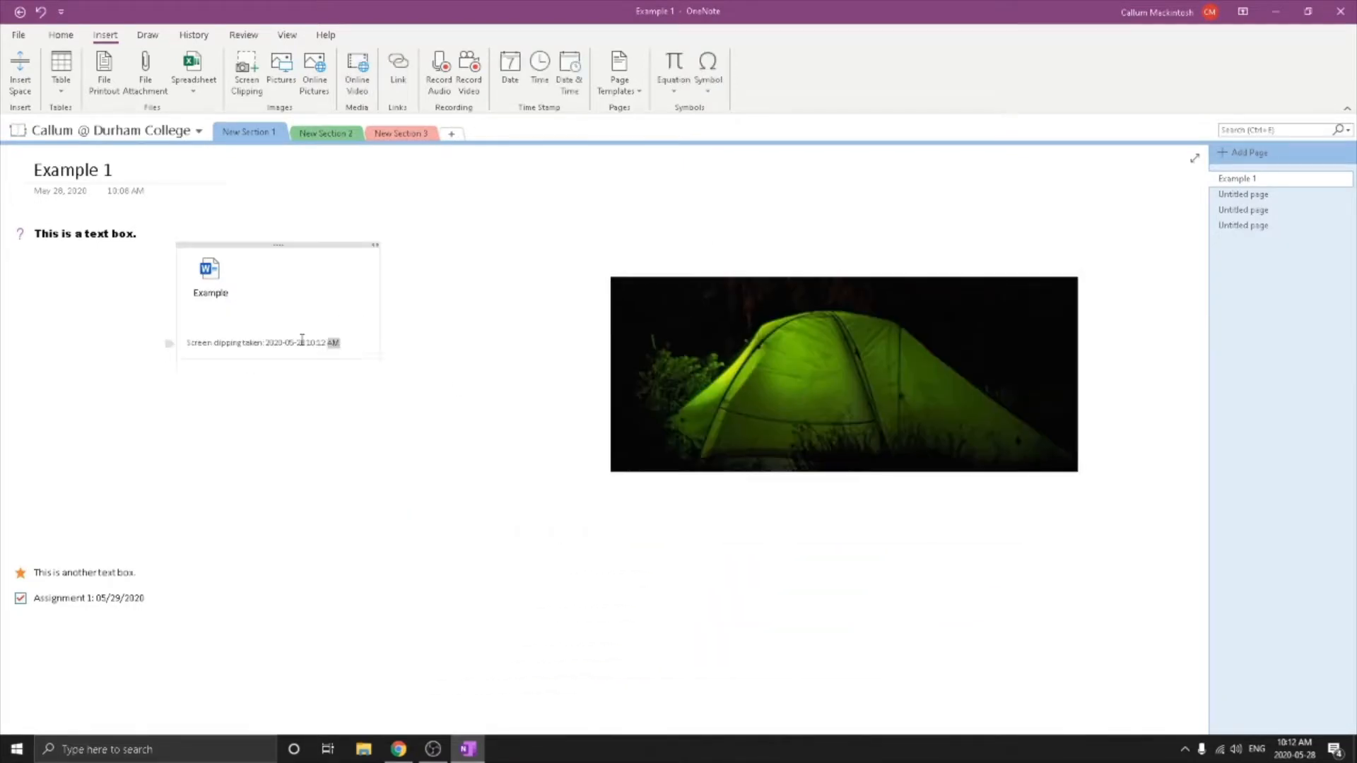
left_click_drag(302, 340, 173, 333)
key("Delete")
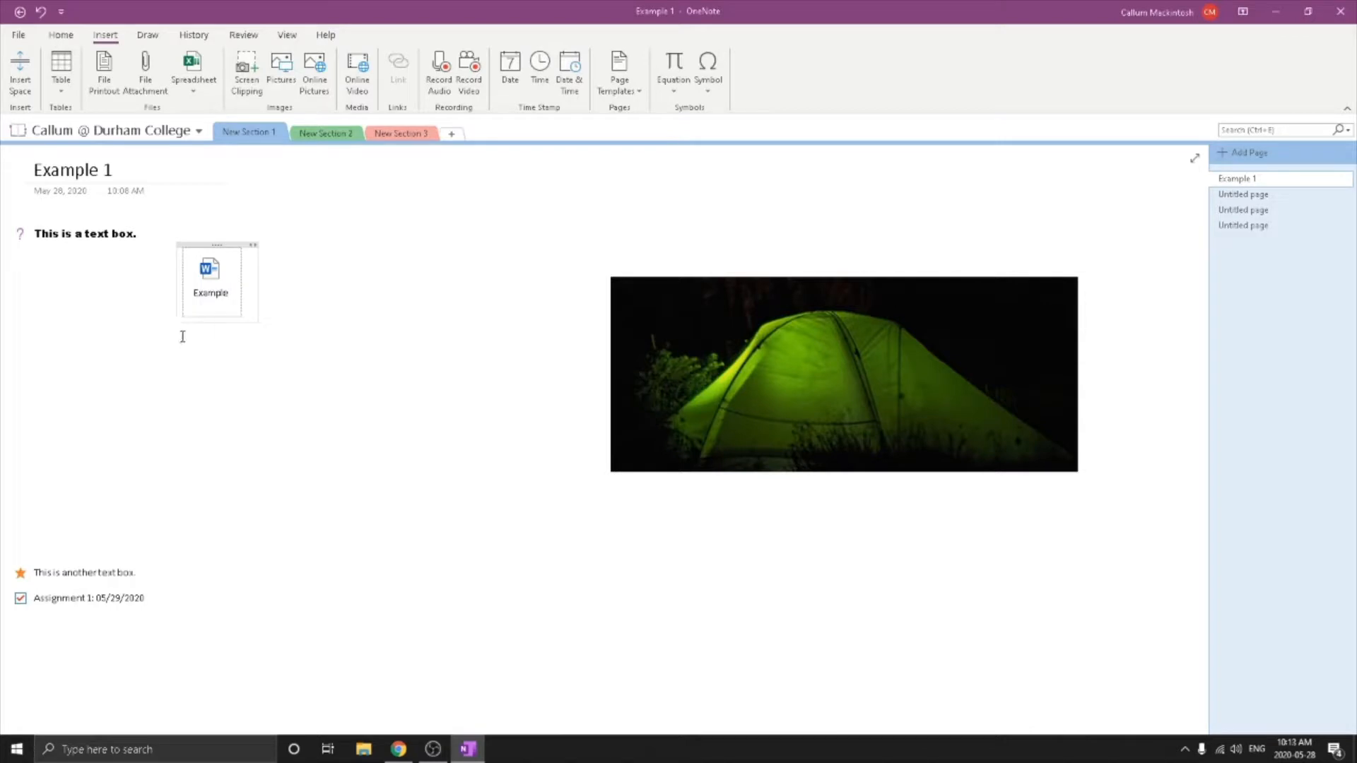
Regroup the page by shifting the Example attachment, placing the second text box under the first, and moving the tent picture beside the attachment.
left_click_drag(236, 245, 308, 243)
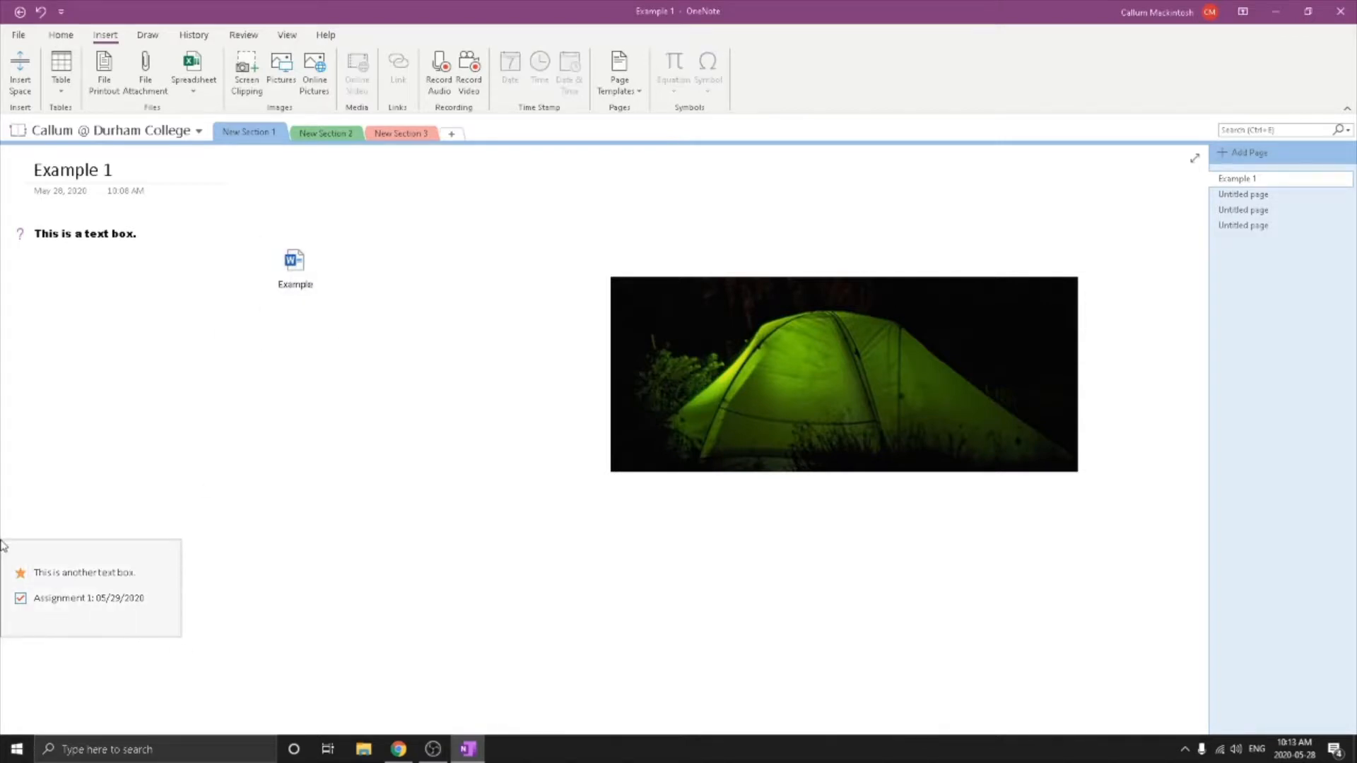
left_click_drag(96, 561, 94, 245)
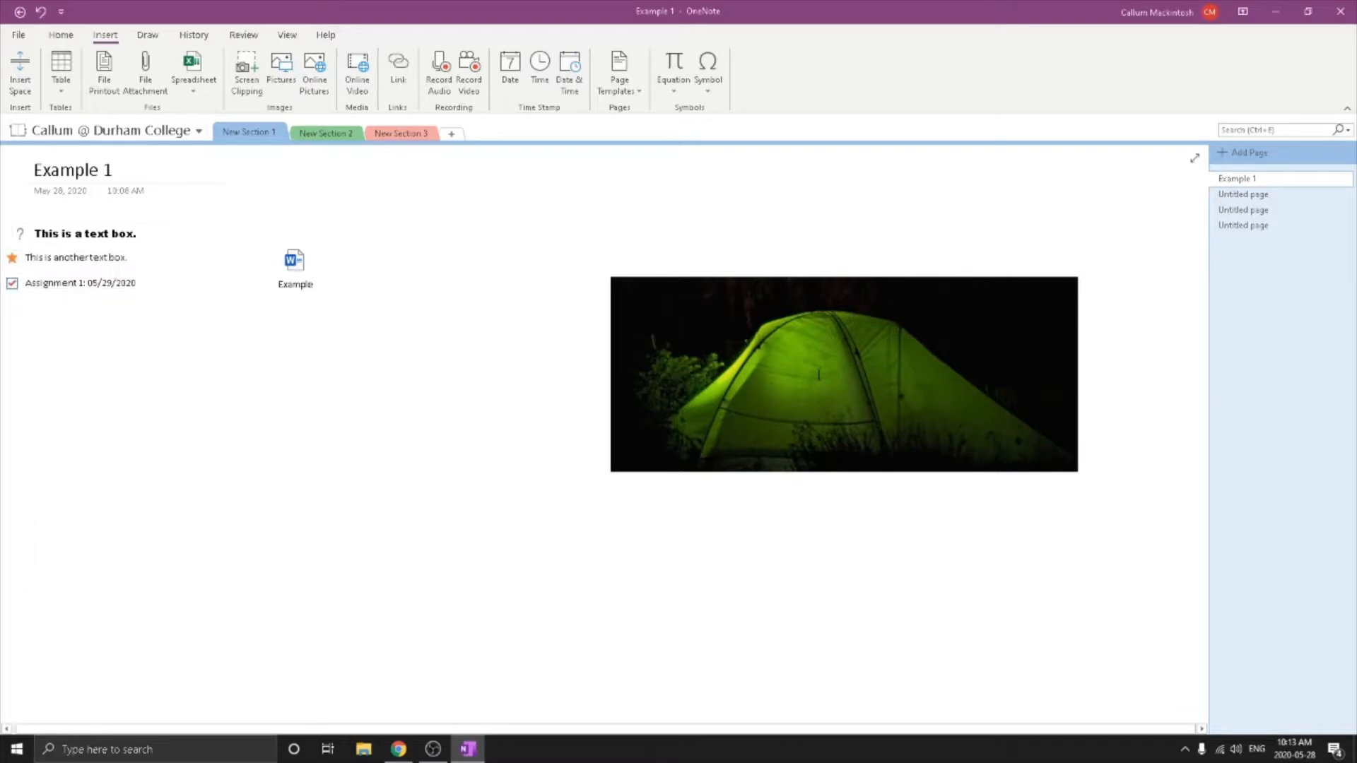
left_click_drag(859, 282, 620, 162)
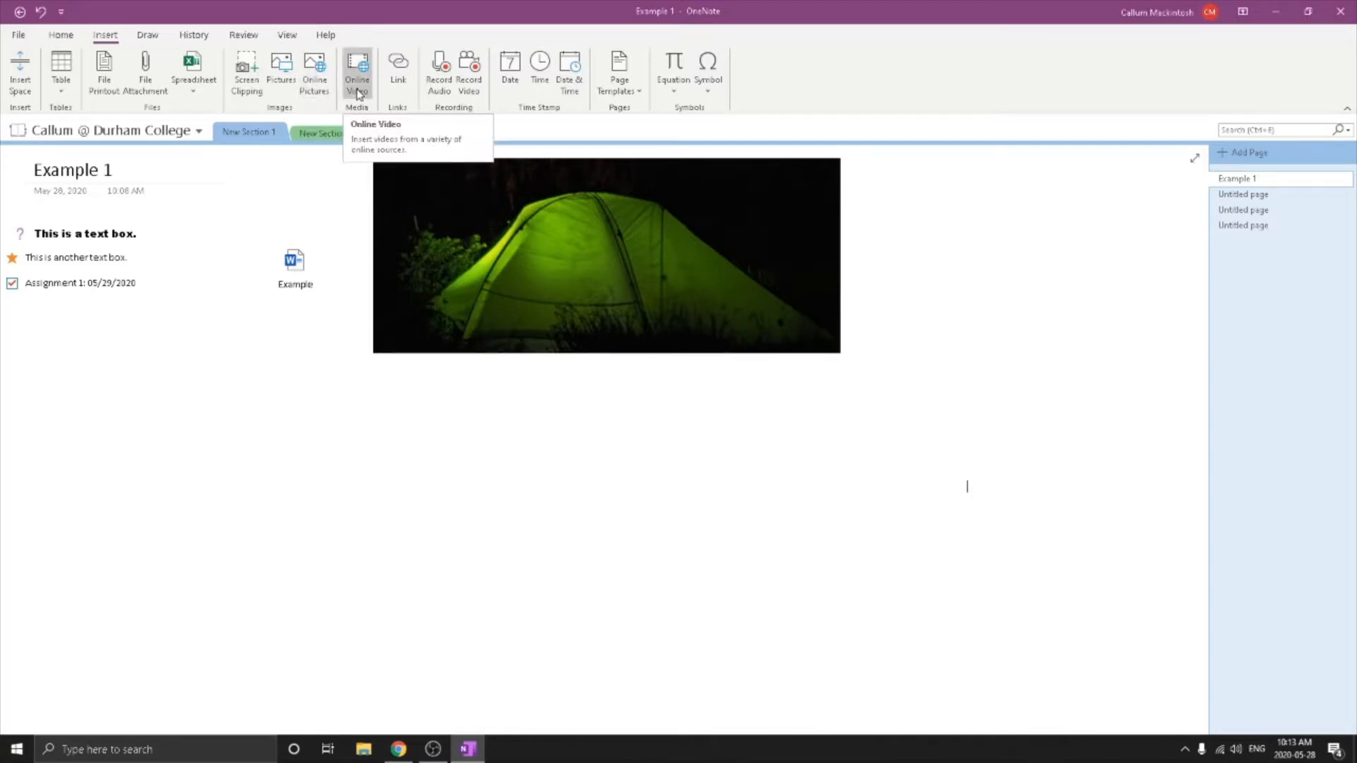
Bring up the Link options and close them without inserting a link.
left_click(402, 78)
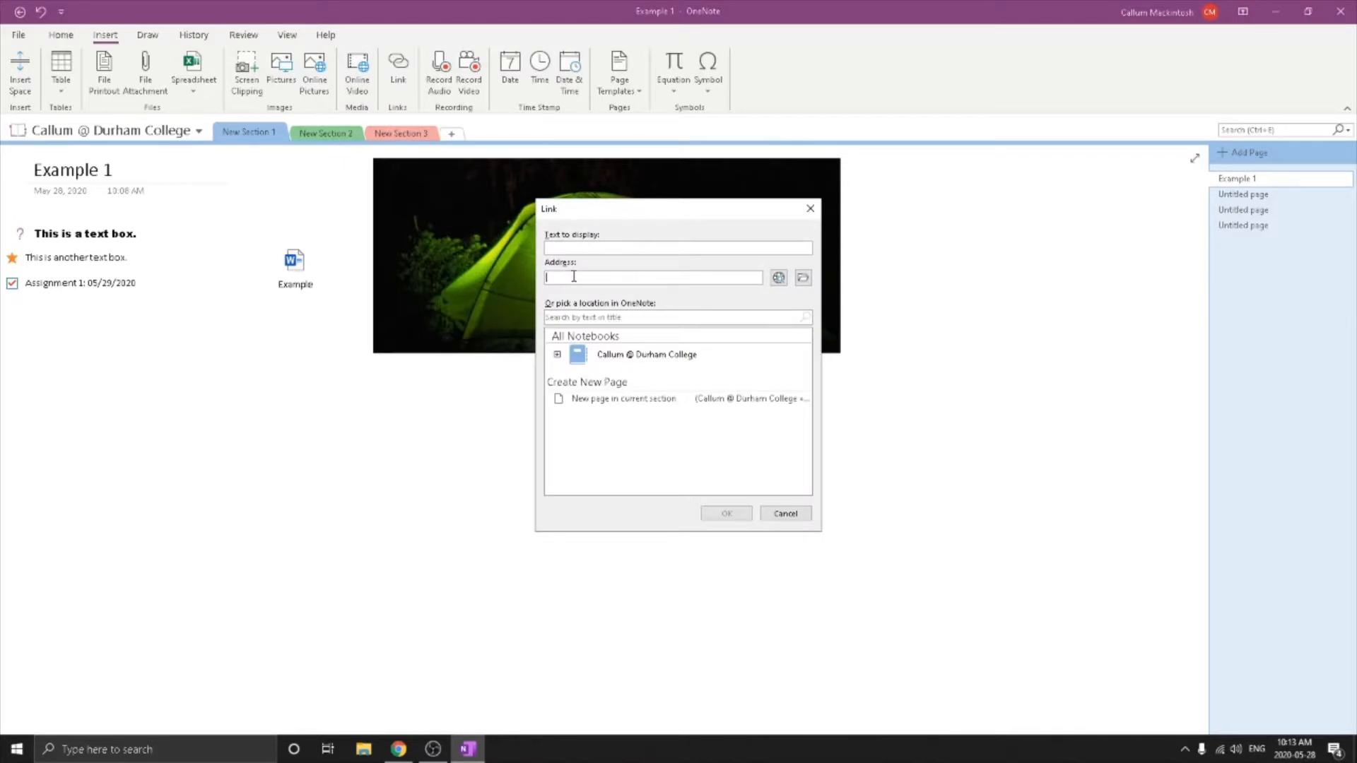
left_click(811, 210)
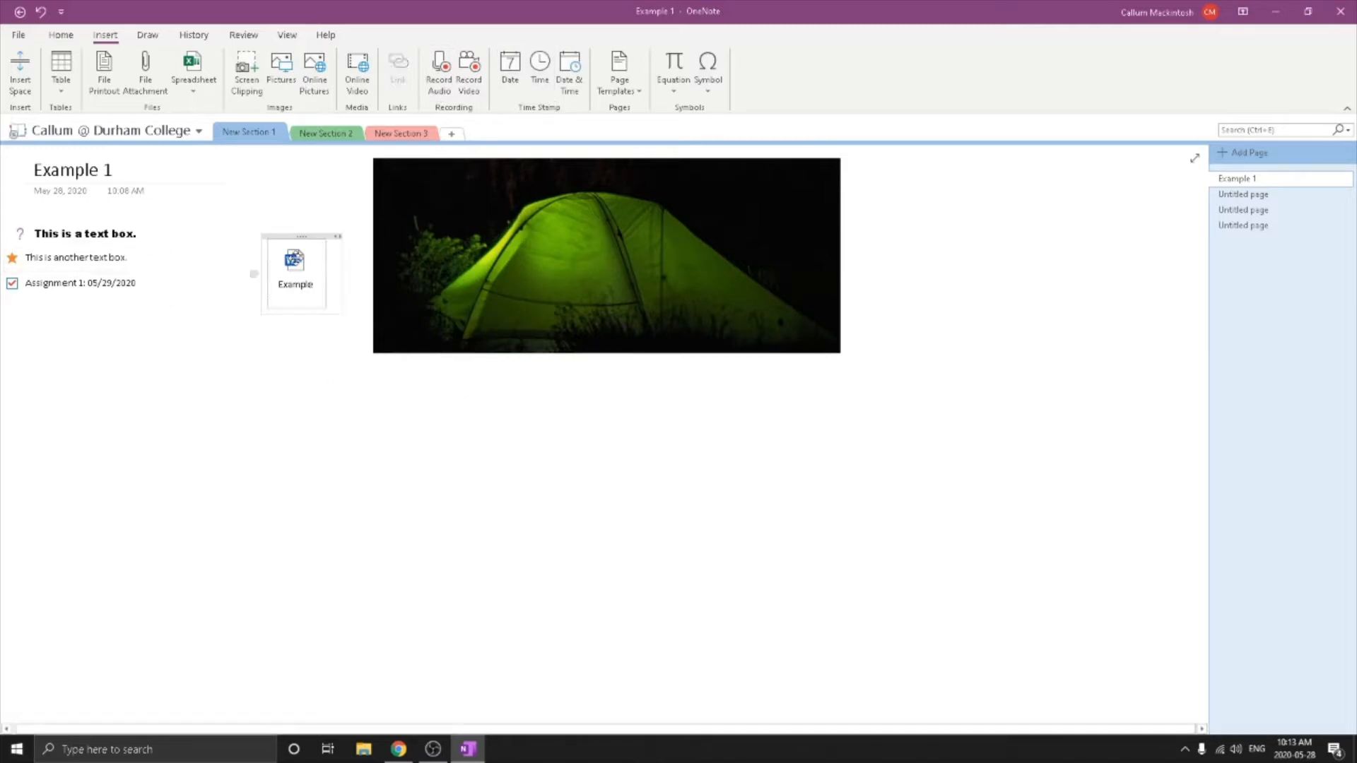
Move the Example attachment into the blank area below the text boxes and the tent picture.
left_click_drag(315, 236, 295, 386)
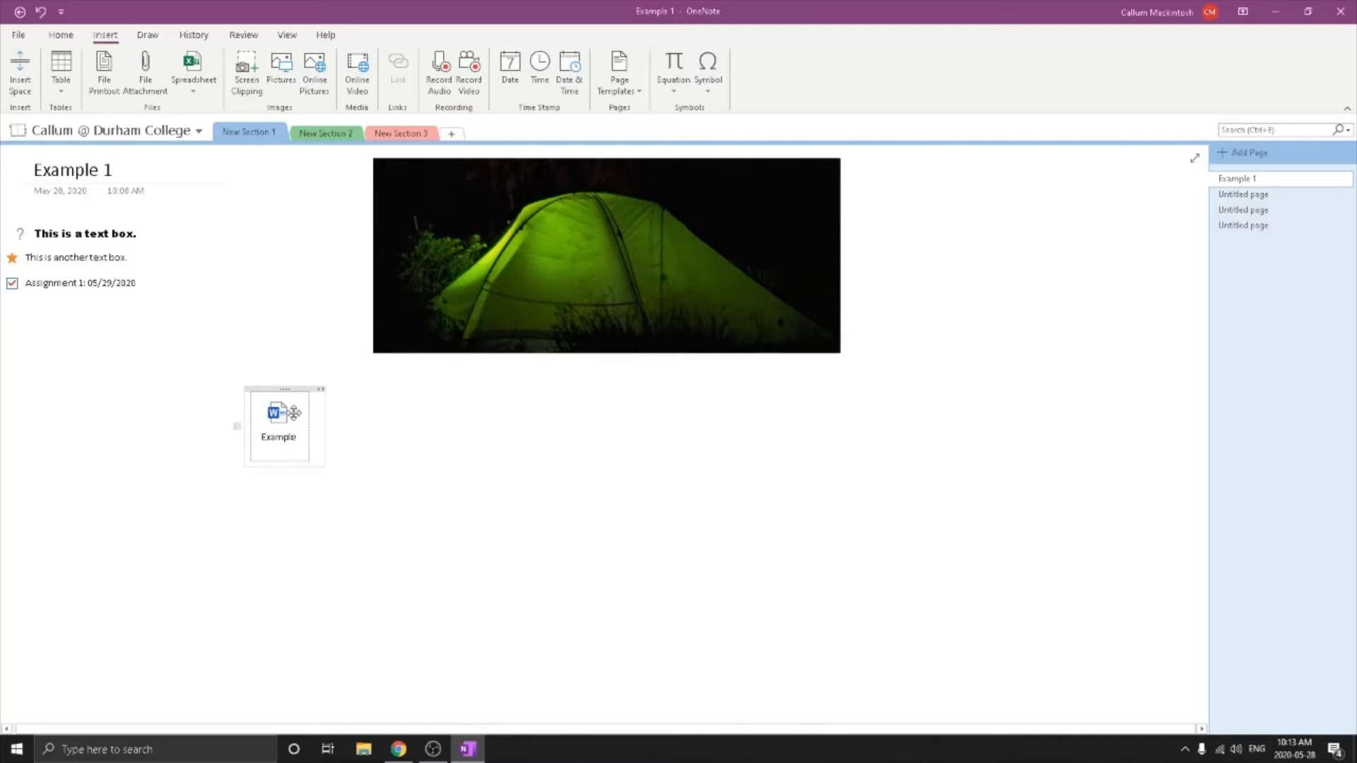
mouse_move(284, 389)
left_mouse_down()
mouse_move(68, 315)
mouse_move(161, 389)
mouse_move(287, 390)
left_mouse_up()
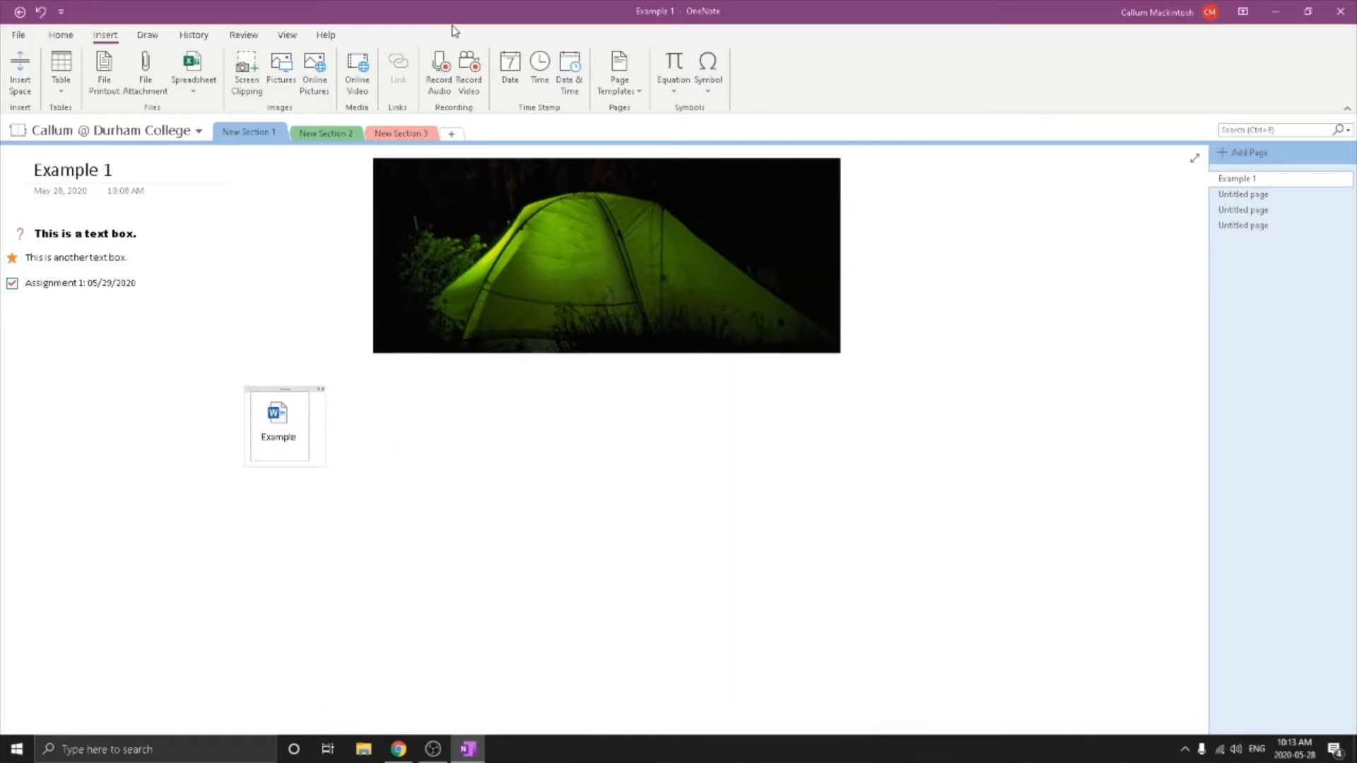
Try separate date and time stamps beneath the Example attachment, and replace them with one combined date and time stamp.
left_click(512, 67)
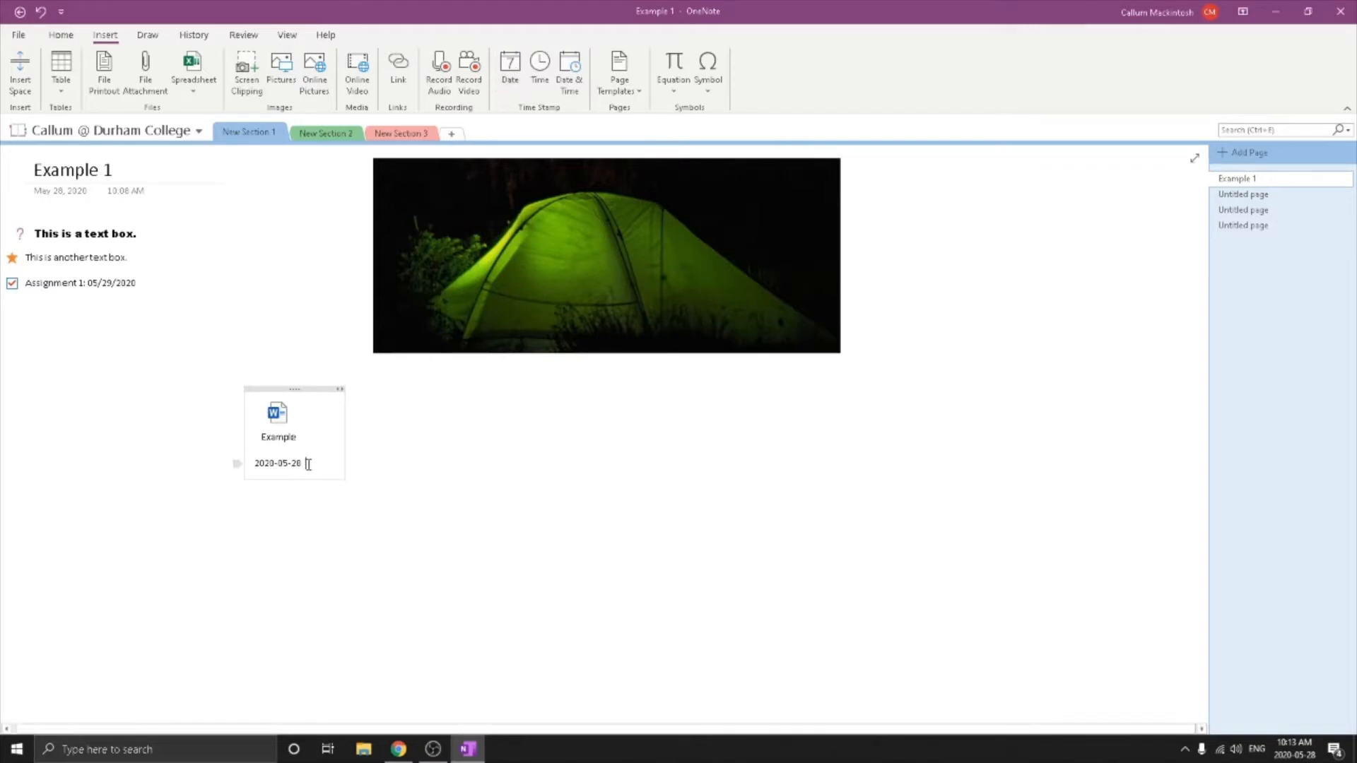
left_click(541, 67)
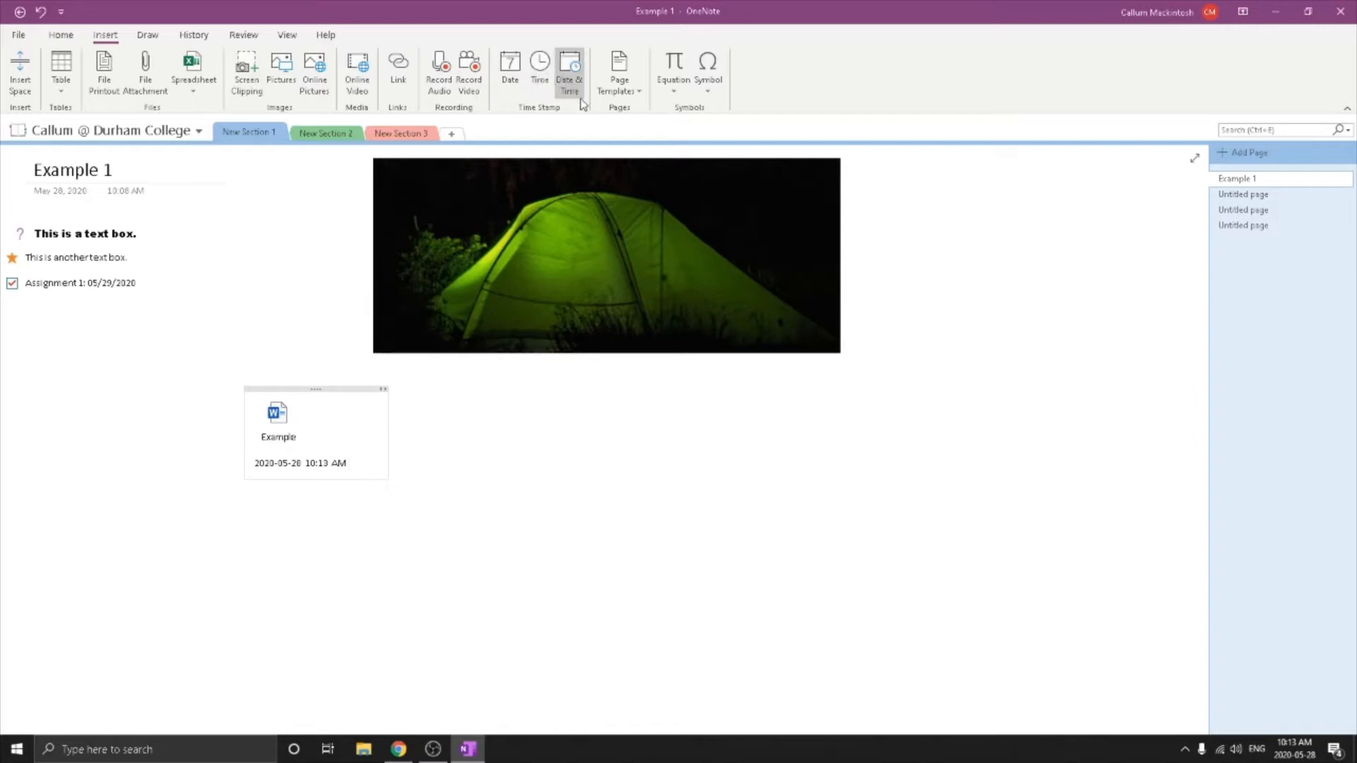
left_click_drag(350, 463, 195, 449)
key("Delete")
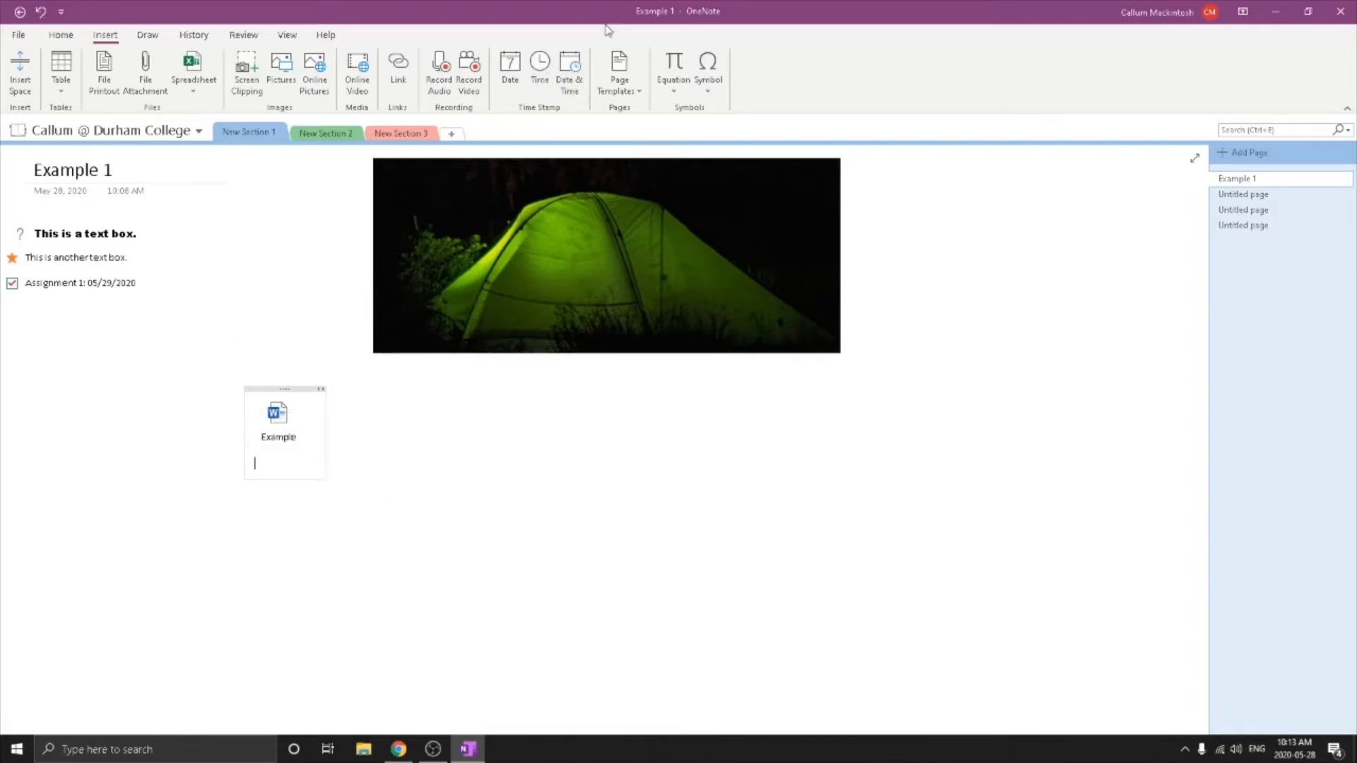
left_click(569, 69)
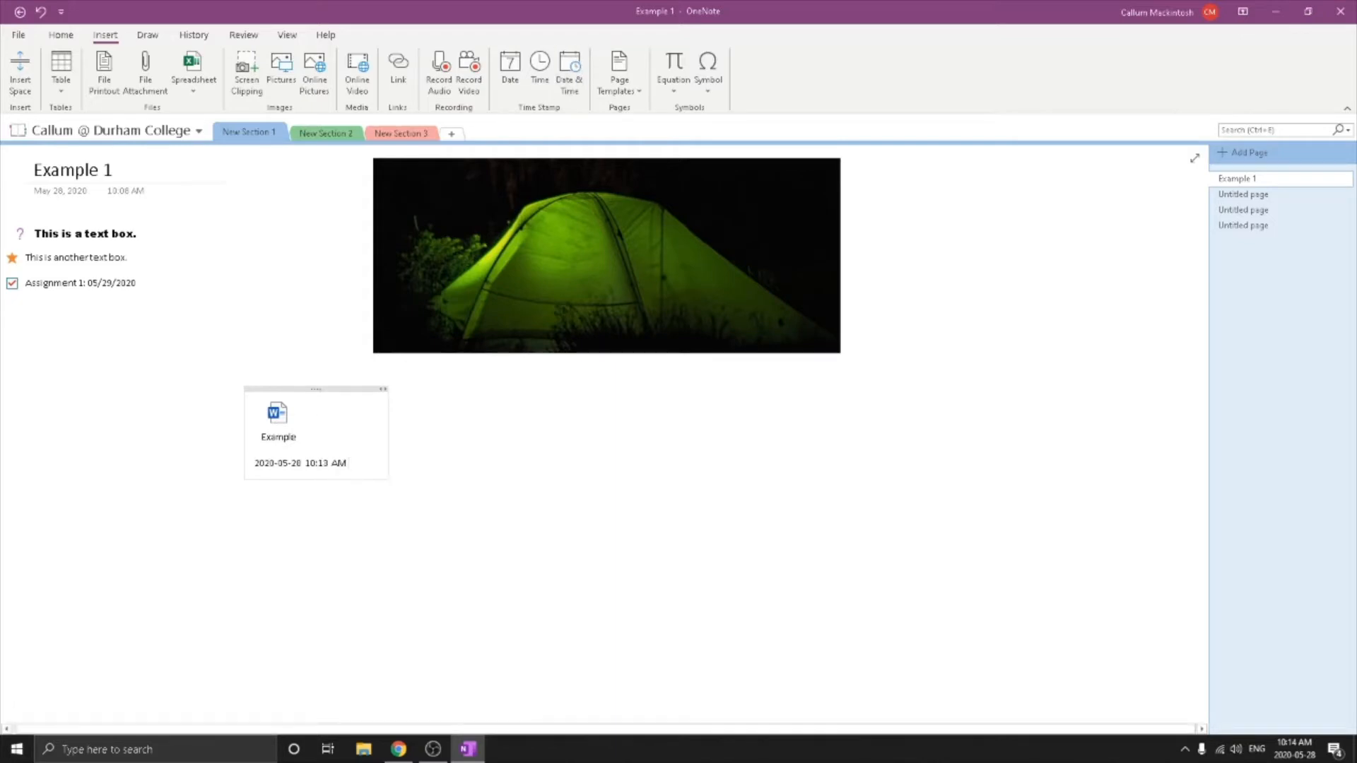
left_click(626, 93)
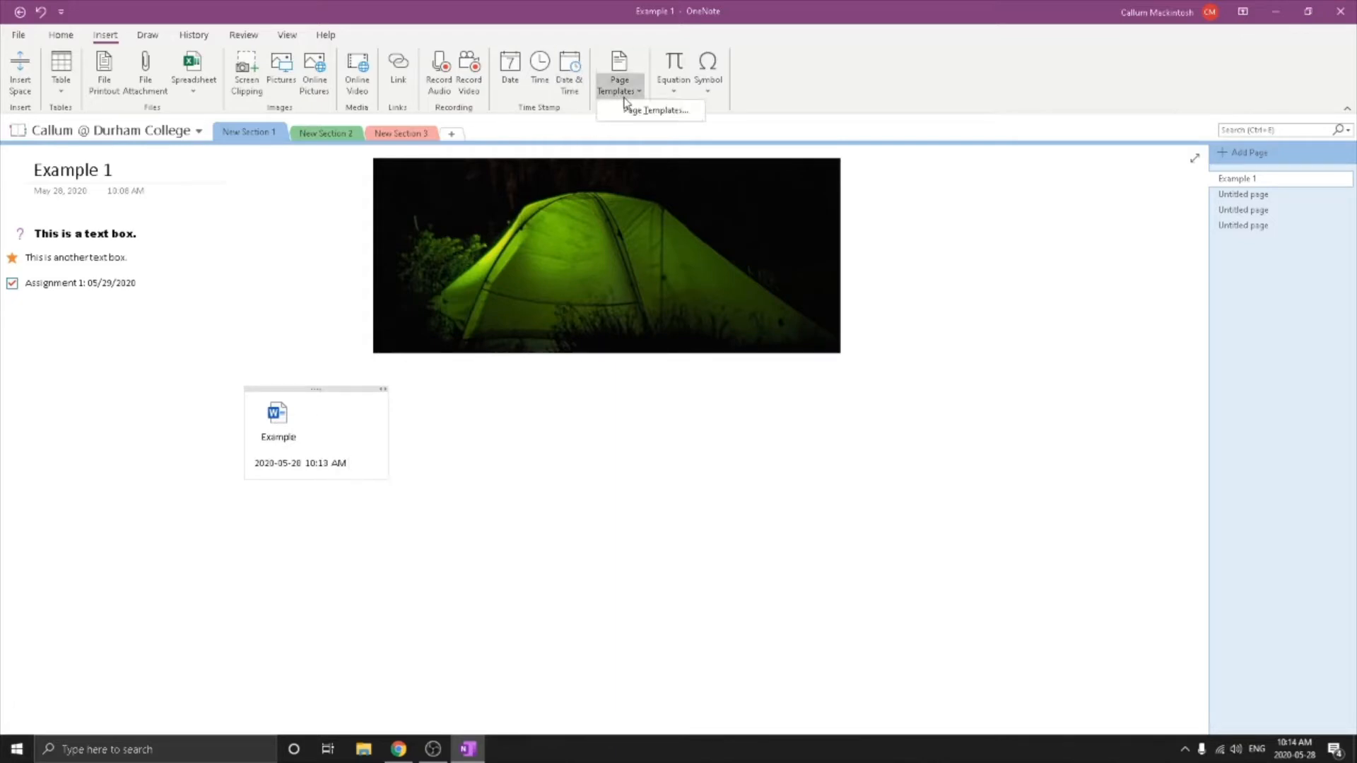
left_click(627, 93)
left_click(673, 90)
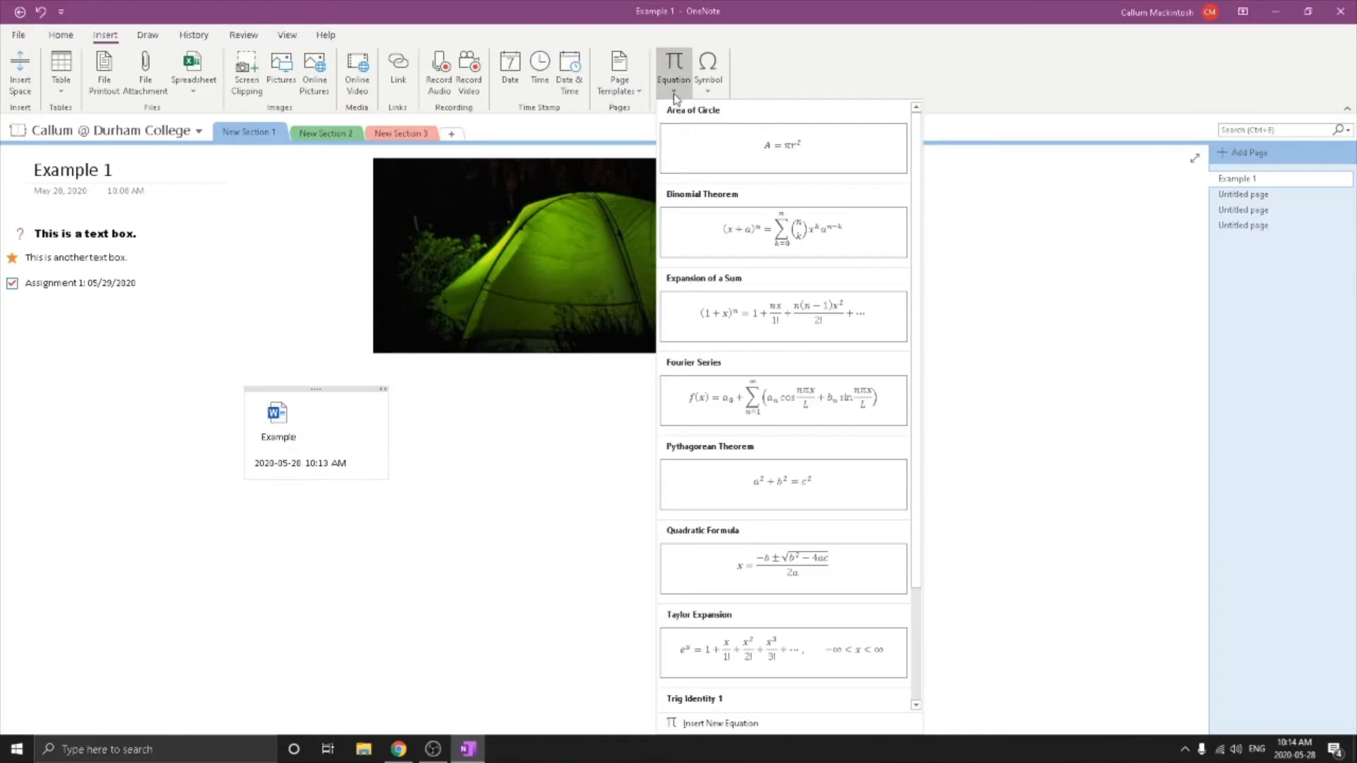
left_click(686, 92)
left_click(710, 93)
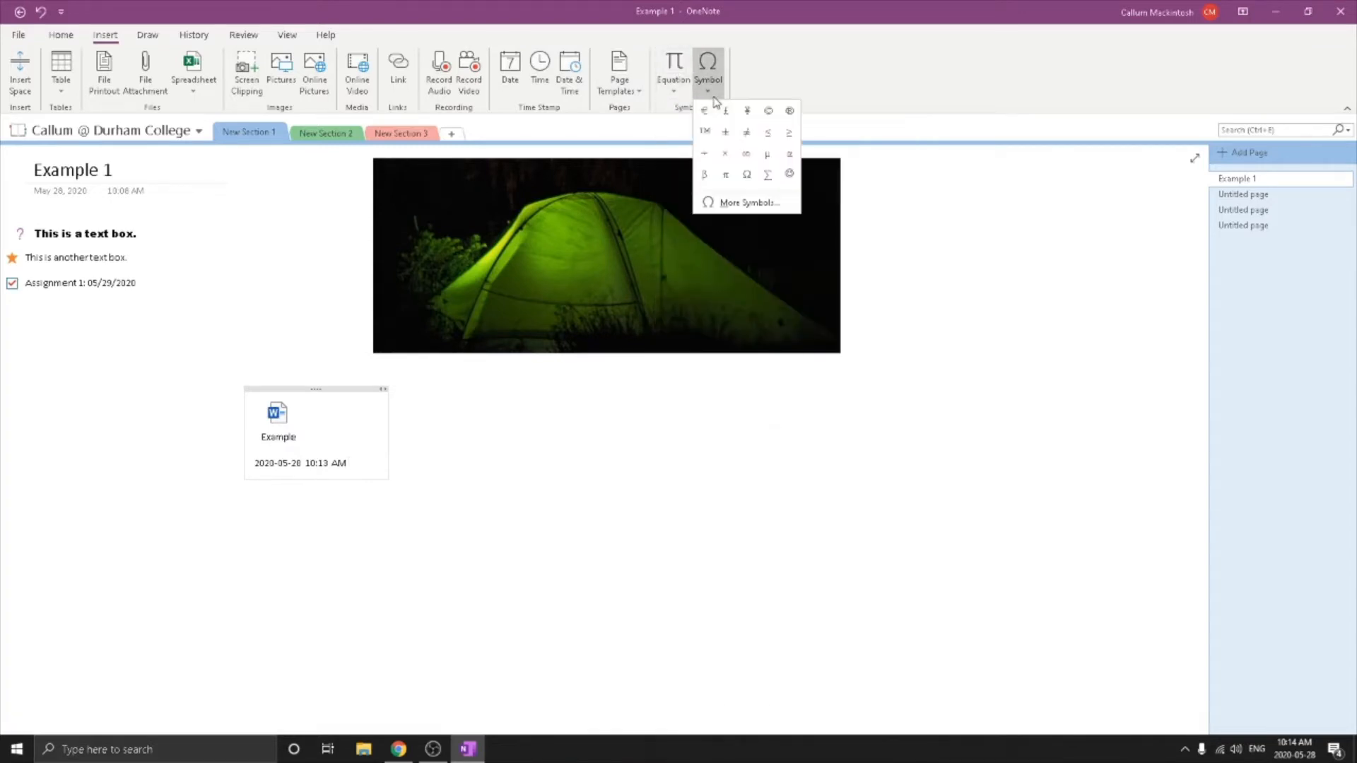
left_click(713, 99)
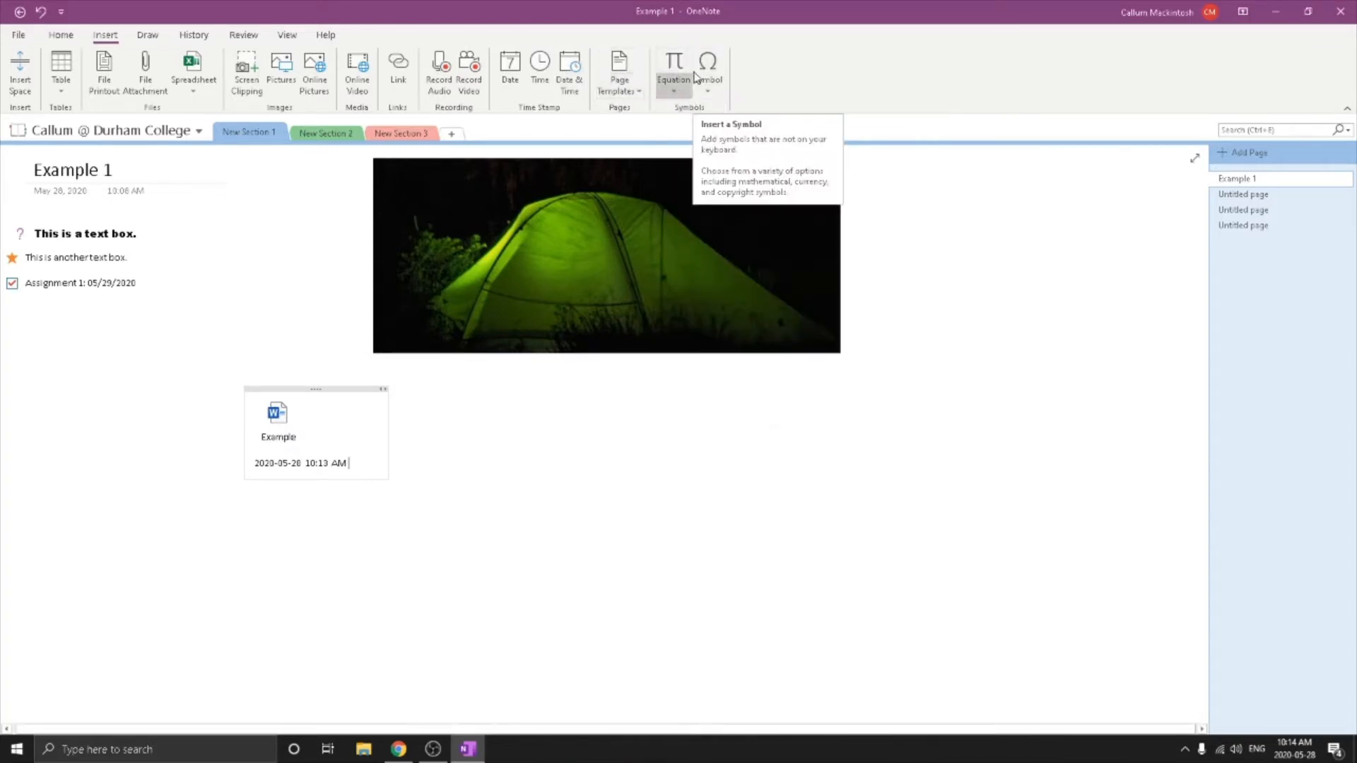
Highlight the lines "This is a text box." and "This is another text box." with the green highlighter.
left_click(156, 39)
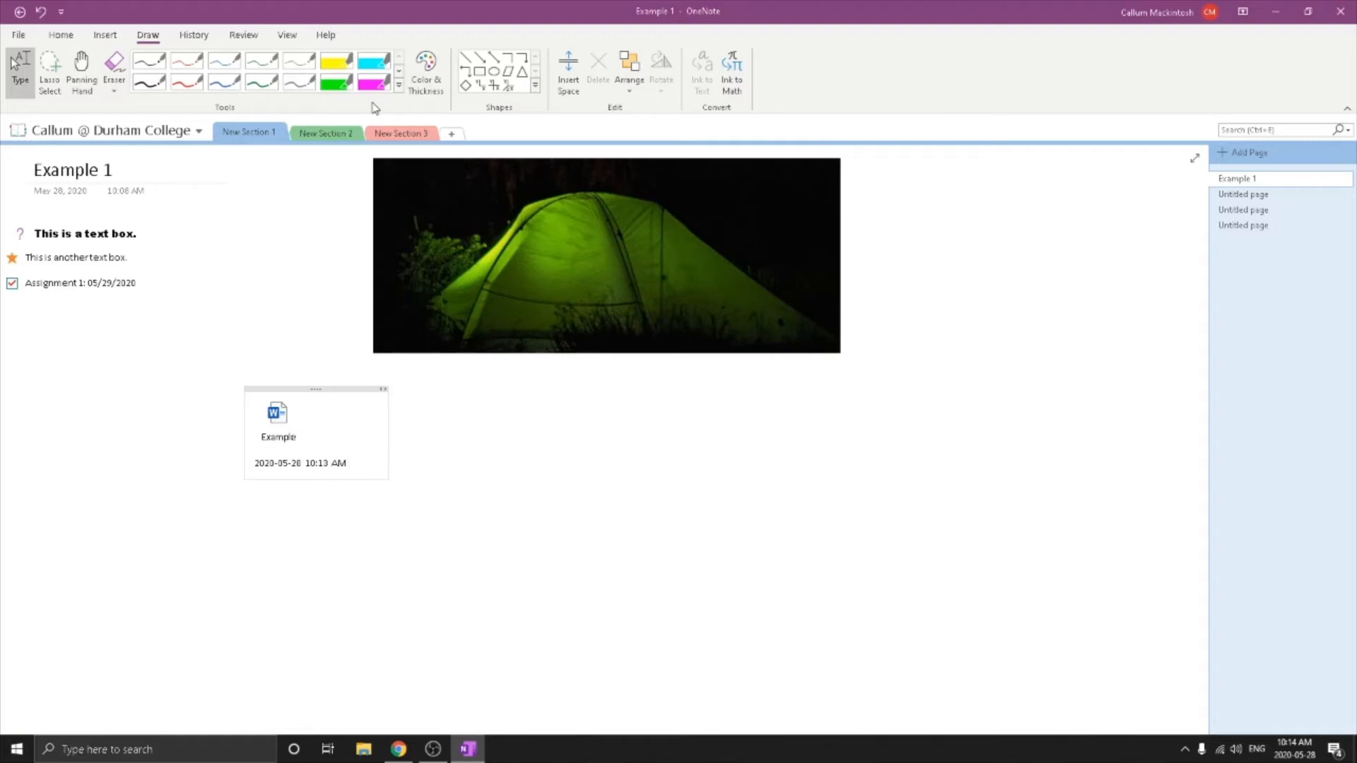
left_click(335, 86)
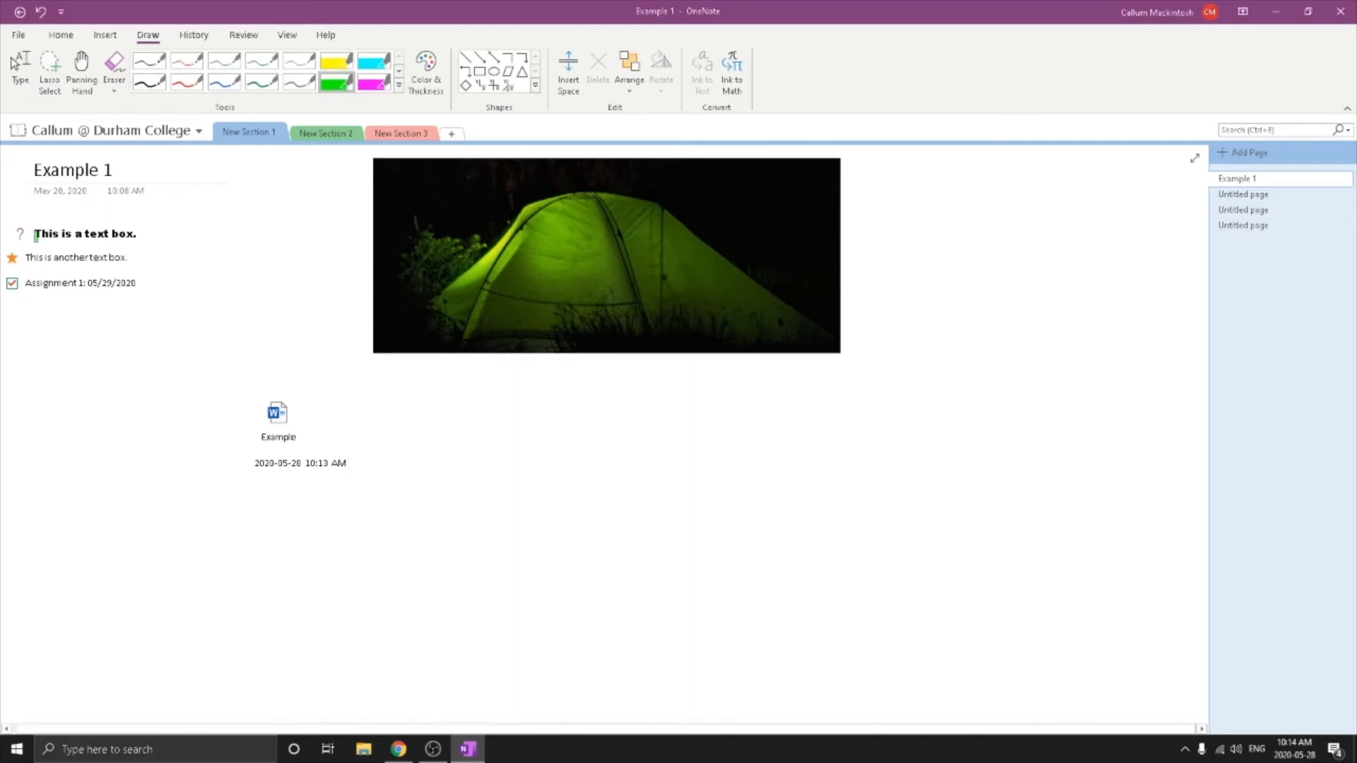
left_click_drag(35, 233, 136, 235)
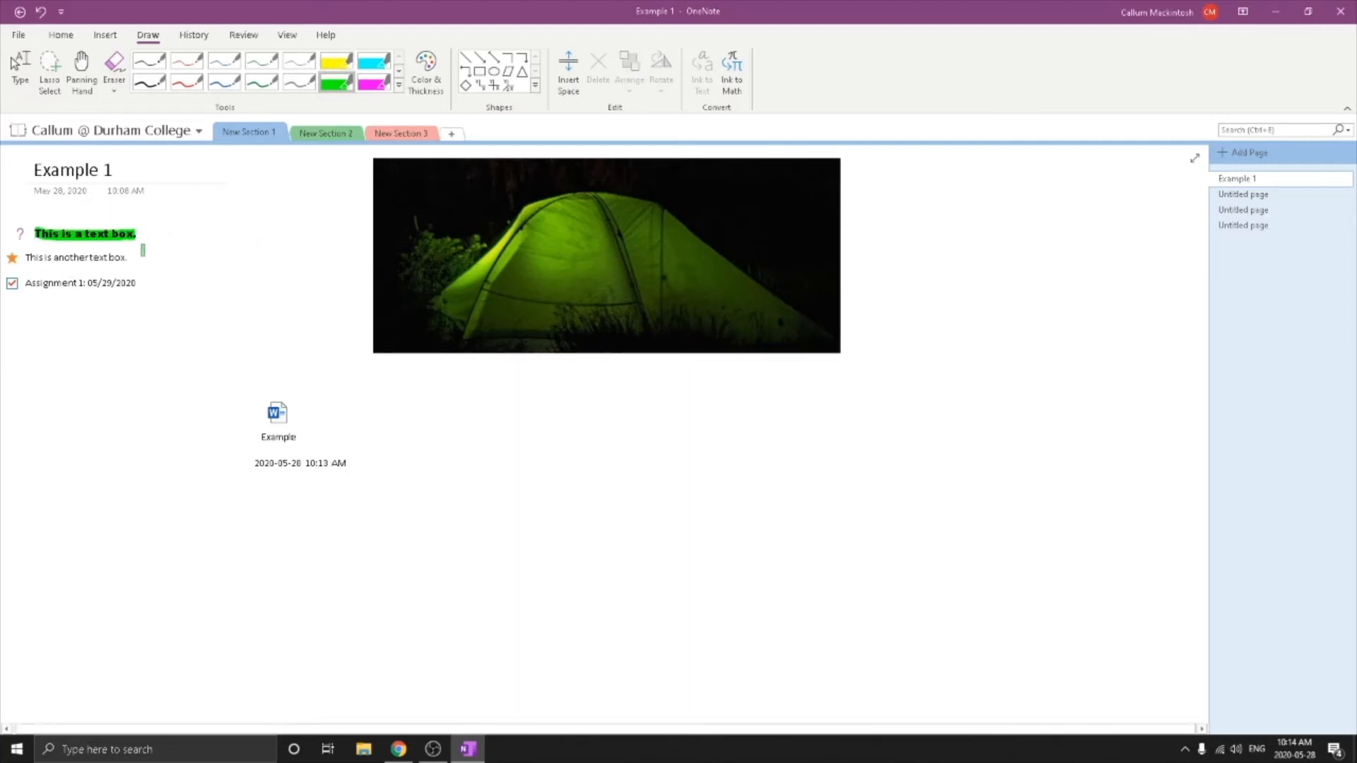
left_click_drag(28, 257, 132, 257)
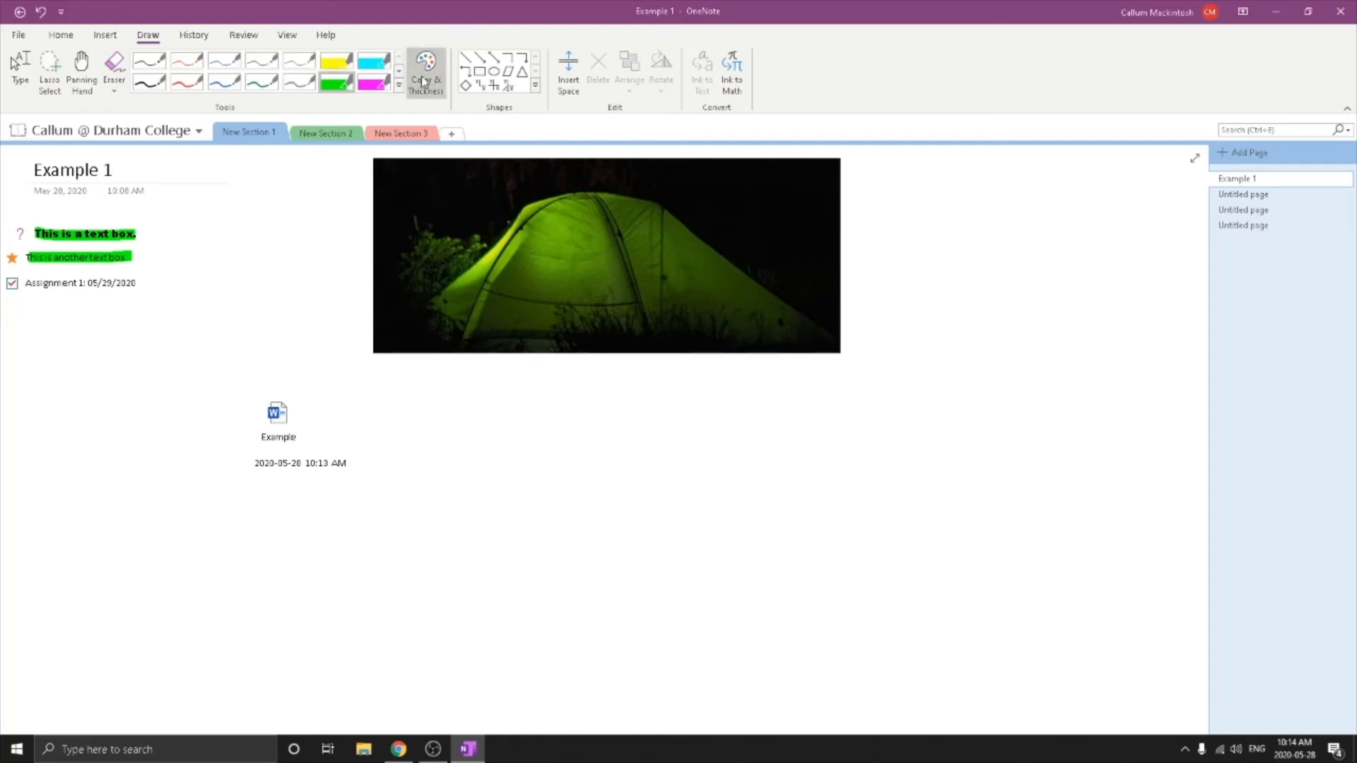
Draw a green rectangle around the Example attachment and its time stamp.
left_click(479, 71)
left_click_drag(234, 376, 378, 501)
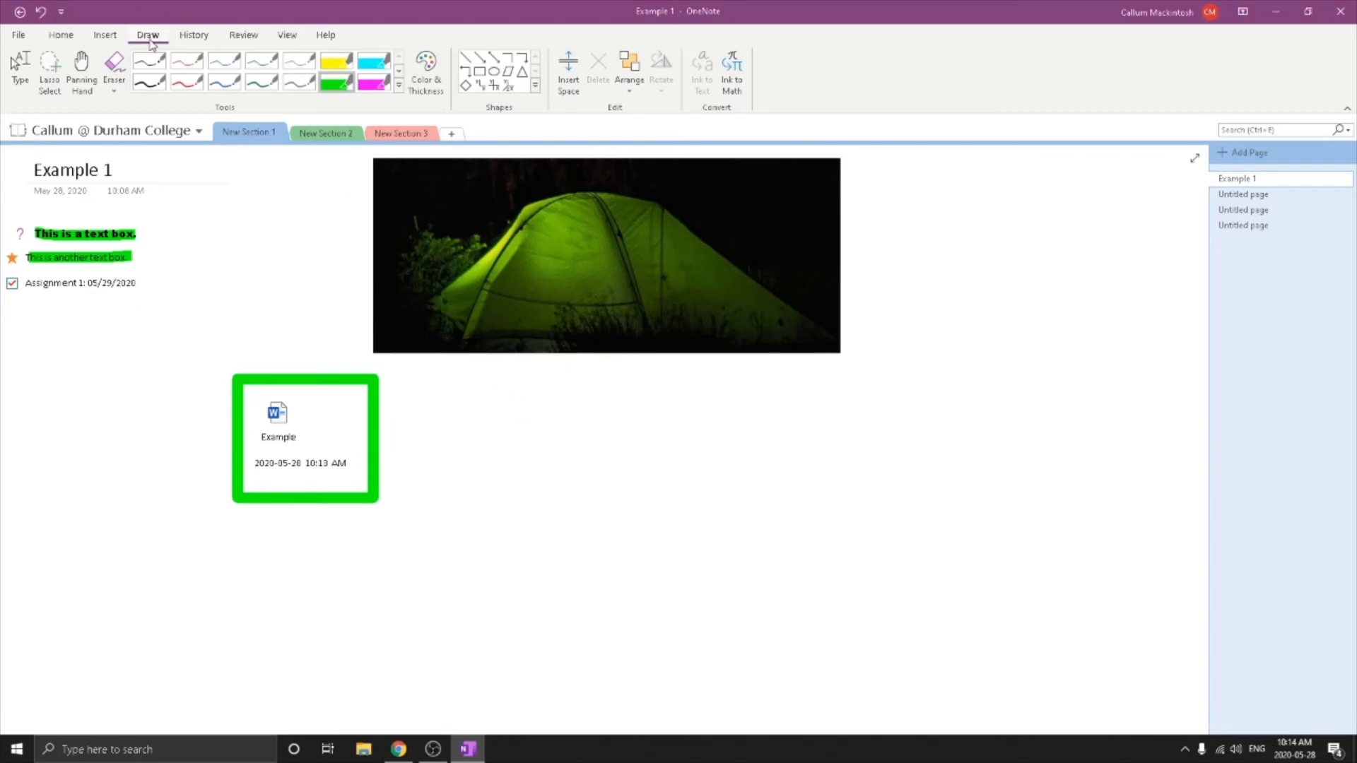
Bring up the page view, page setup and zoom options.
left_click(288, 36)
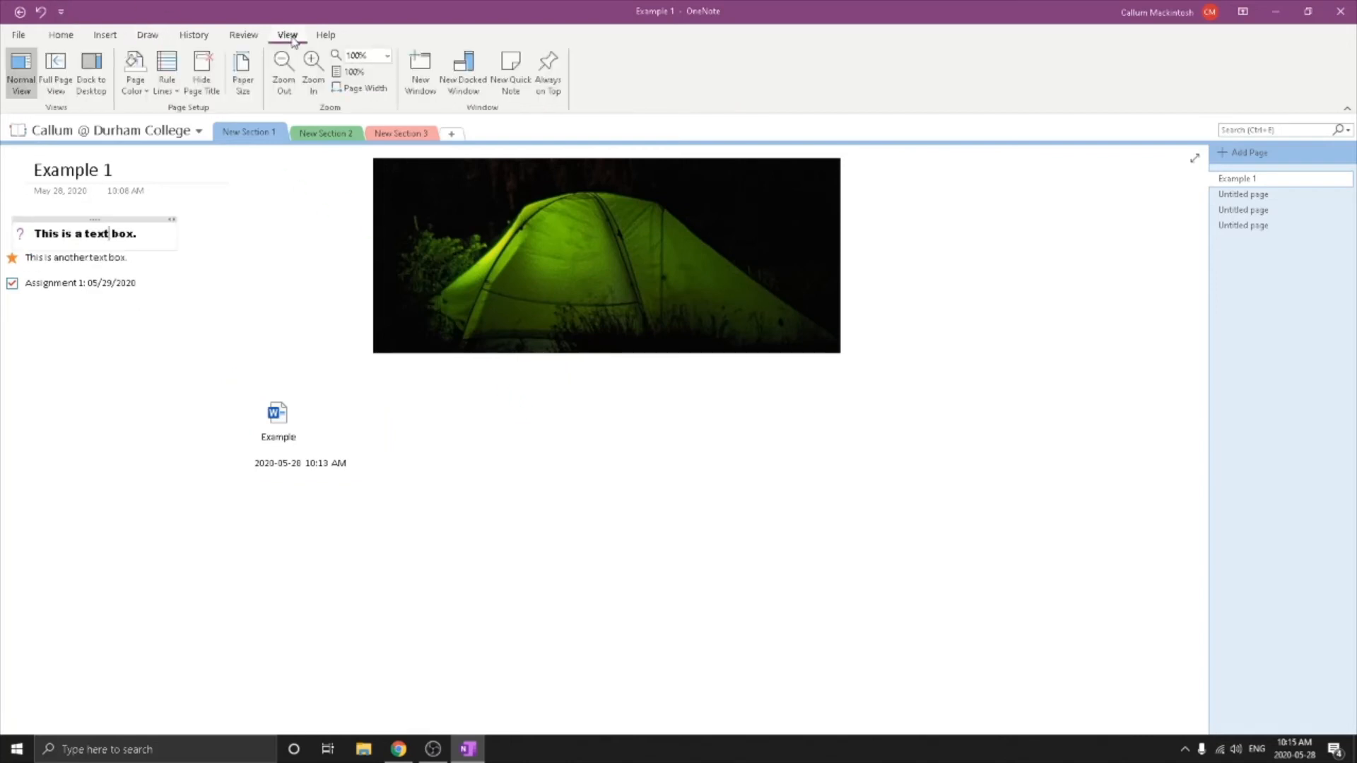